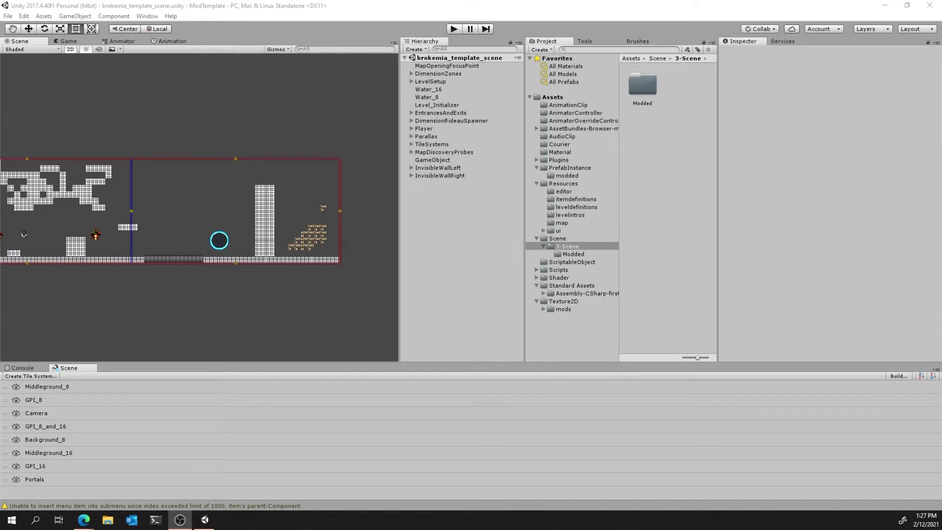
# Compare the Middleground_8 and Middleground_16 tile systems by selecting each in turn and viewing their tiles in the level
pyautogui.moveTo(167, 241); pyautogui.dragTo(219, 226, button='middle')
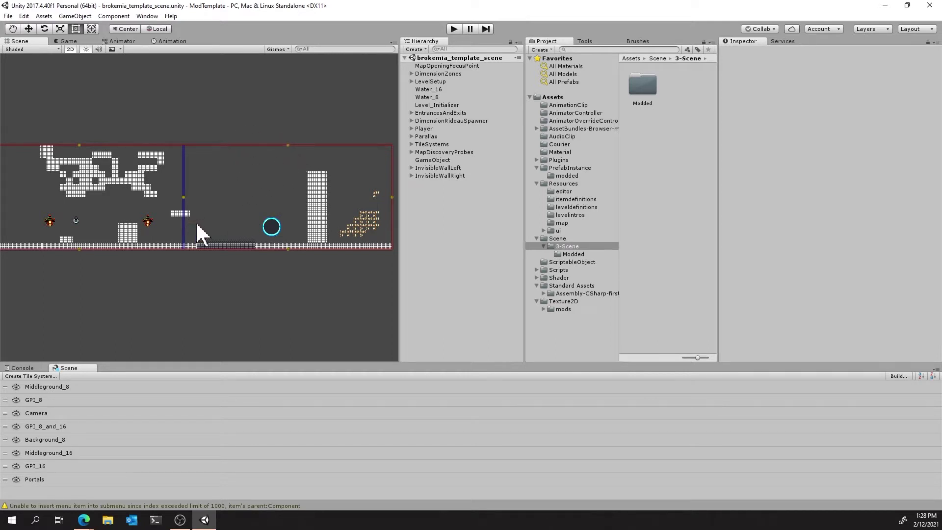
pyautogui.moveTo(92, 169); pyautogui.dragTo(196, 196, button='middle')
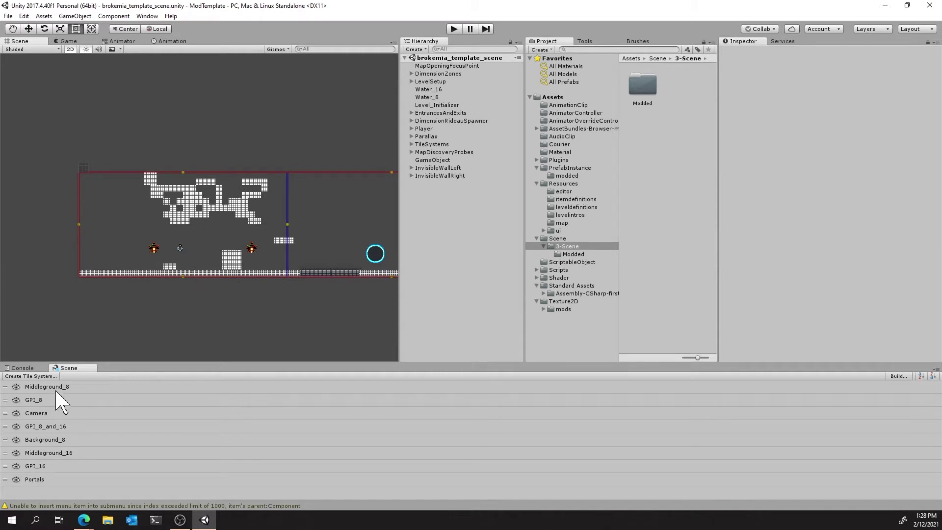
pyautogui.click(30, 388)
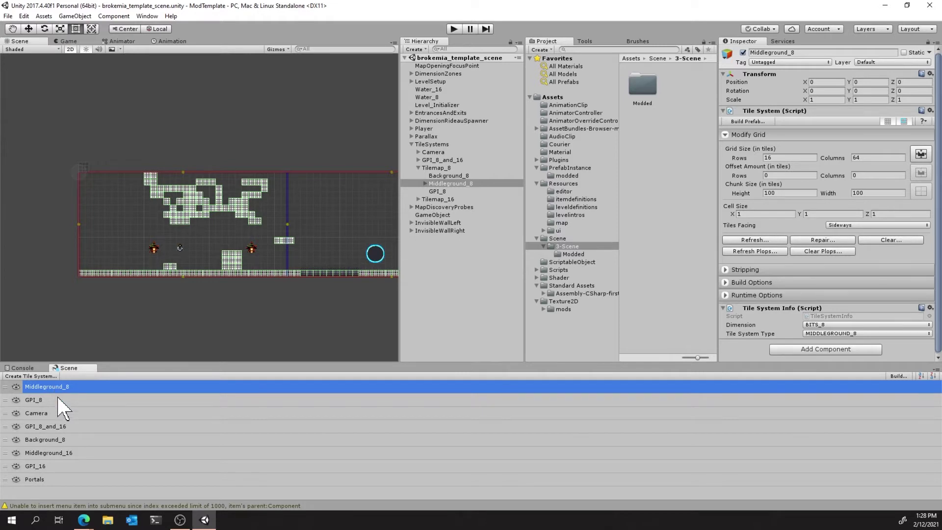
pyautogui.click(64, 454)
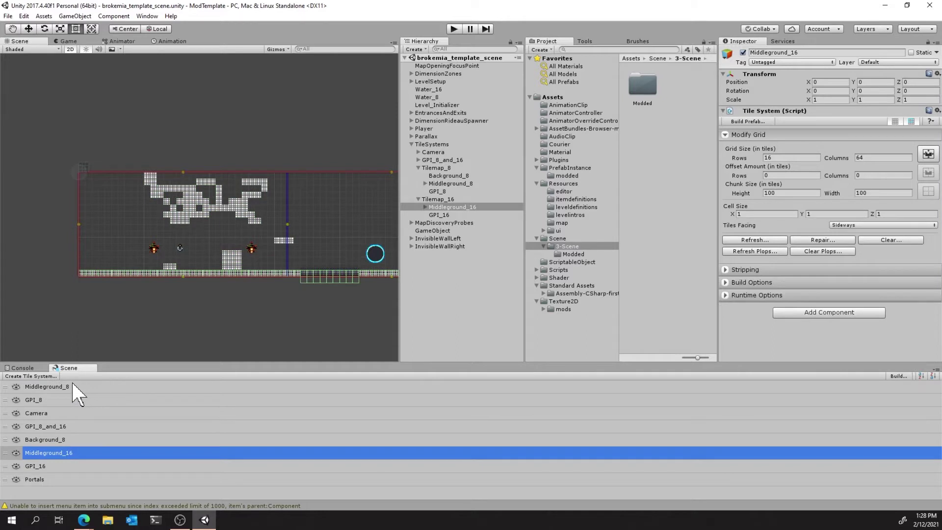
pyautogui.click(75, 387)
pyautogui.click(61, 452)
# Hide the Middleground_8 tile system and examine the Middleground_16 pit in the floor up close
pyautogui.scroll(8, 262, 290)
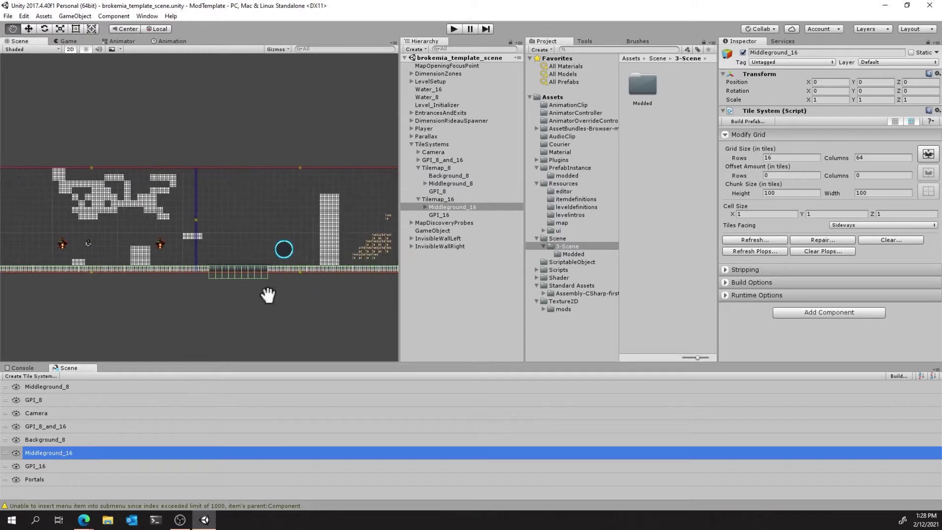
pyautogui.scroll(2, 253, 297)
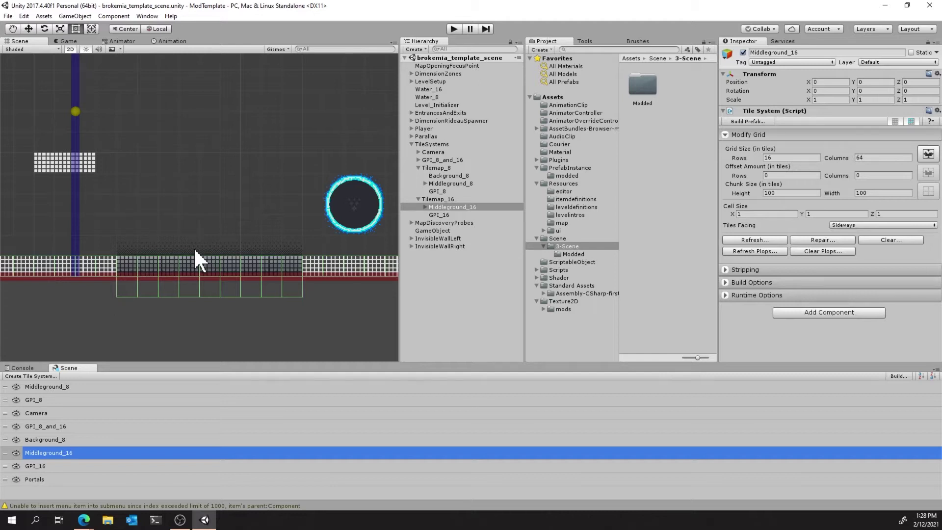
pyautogui.scroll(5, 140, 260)
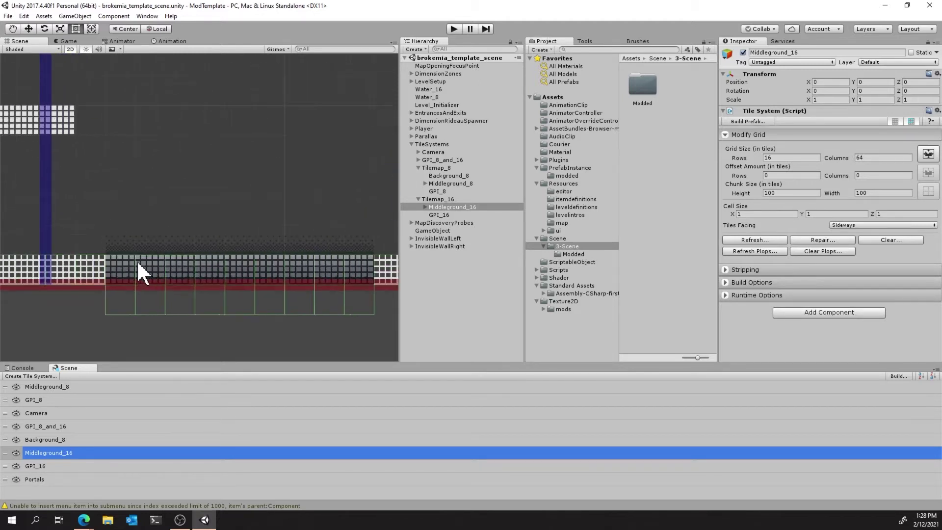
pyautogui.scroll(-2, 191, 275)
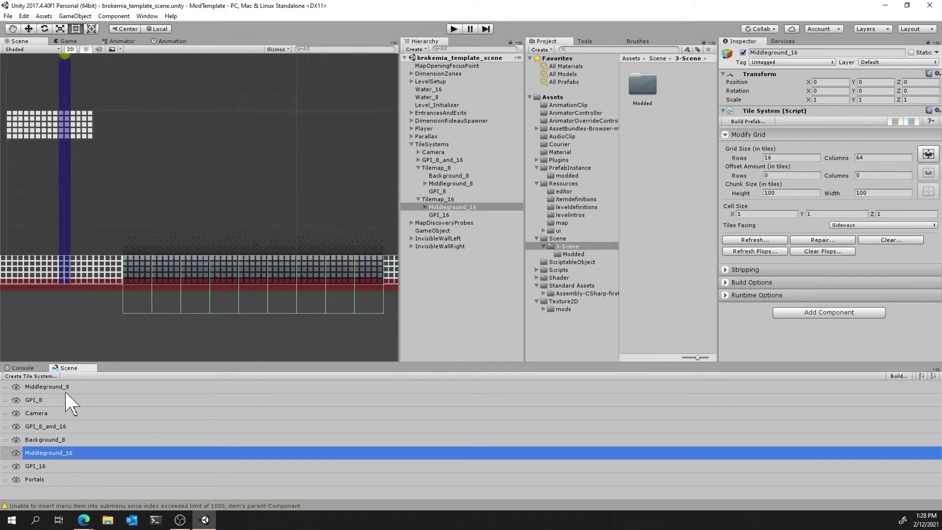
pyautogui.click(16, 387)
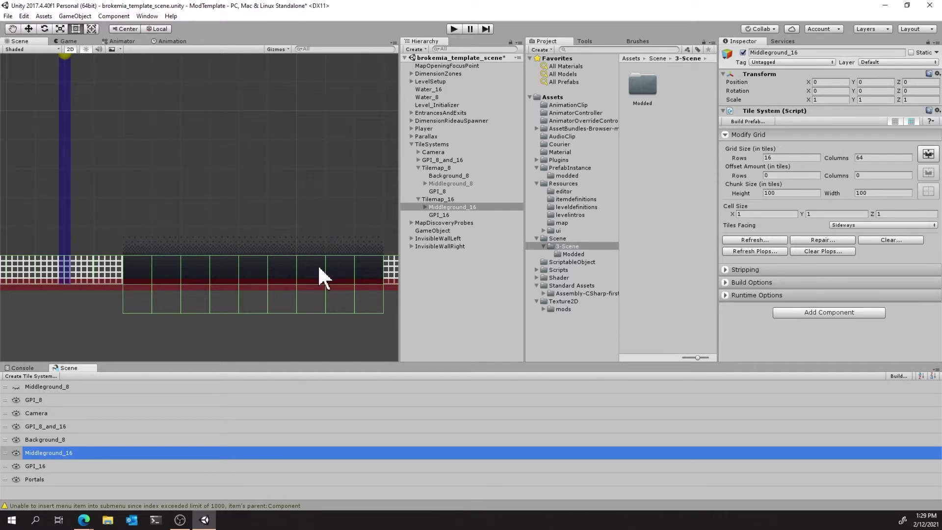
pyautogui.moveTo(280, 280); pyautogui.dragTo(264, 330, button='middle')
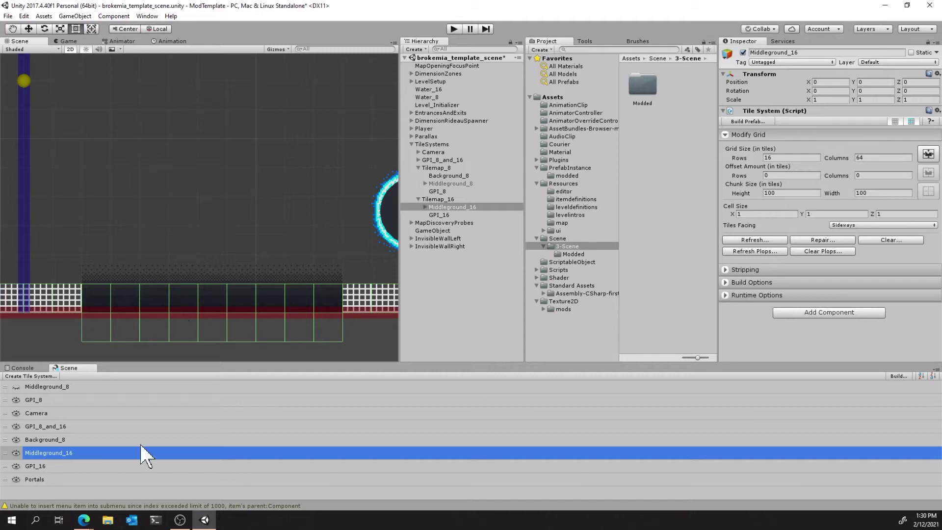
# Select the Background_8 tile system and examine its extent across the whole level
pyautogui.click(59, 443)
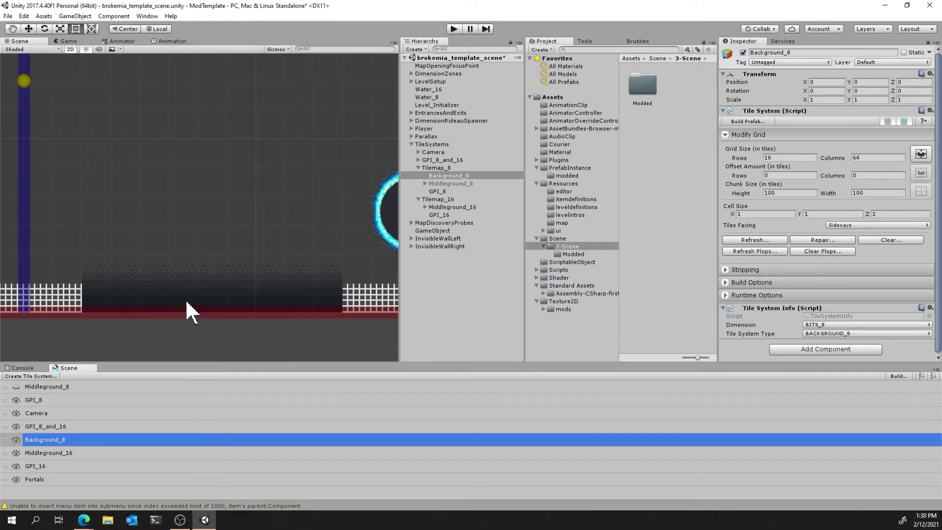
pyautogui.scroll(-3, 147, 275)
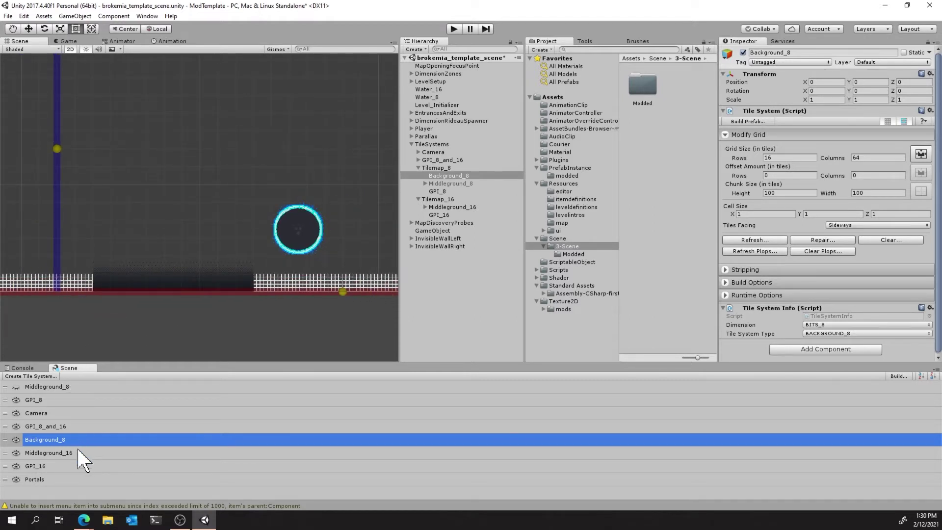
pyautogui.scroll(-8, 158, 234)
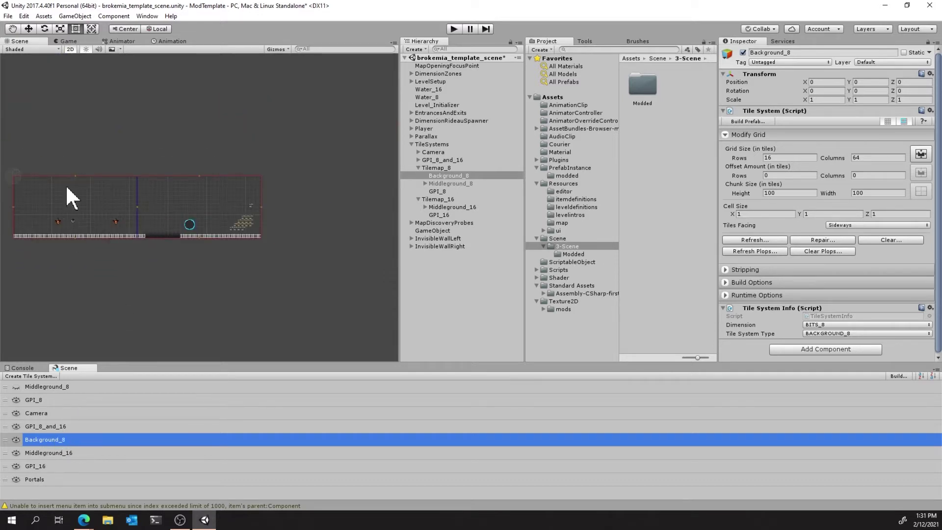
pyautogui.moveTo(66, 187); pyautogui.dragTo(204, 185, button='middle')
pyautogui.scroll(-3, 185, 213)
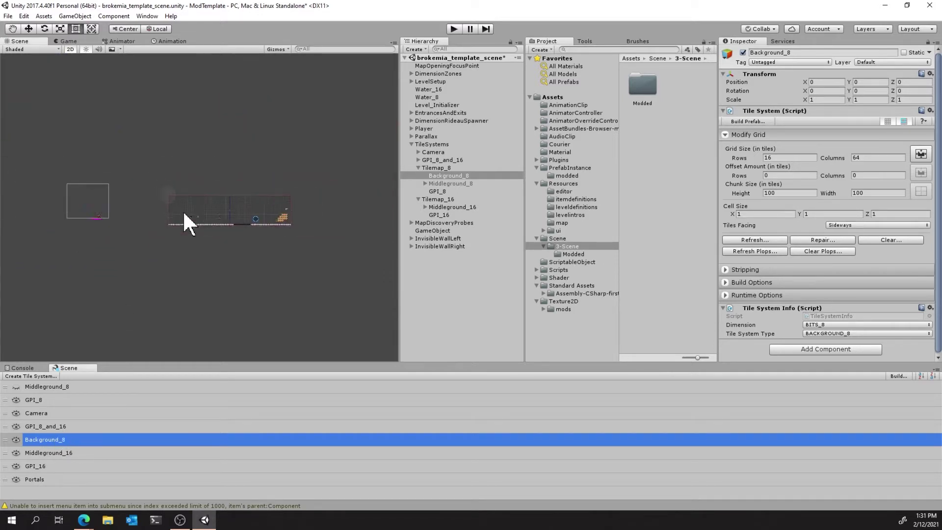
pyautogui.scroll(8, 255, 225)
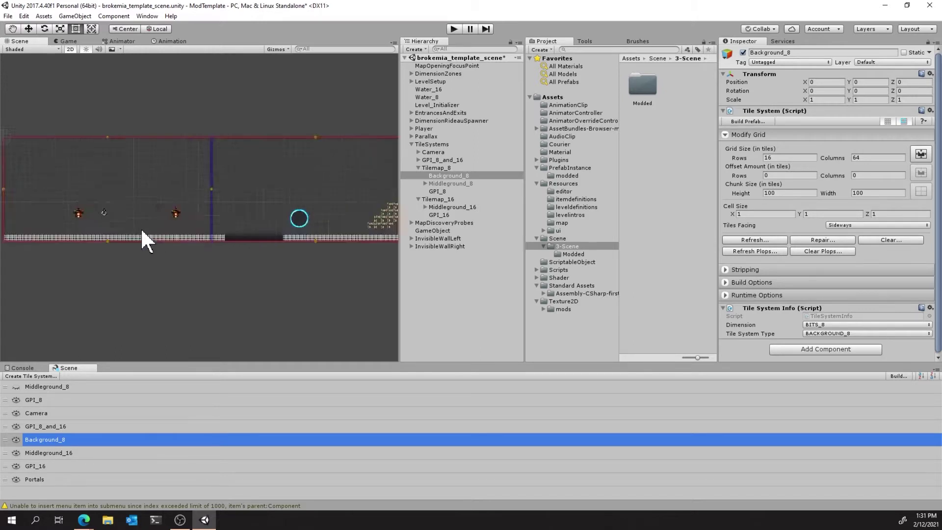
pyautogui.scroll(1, 148, 240)
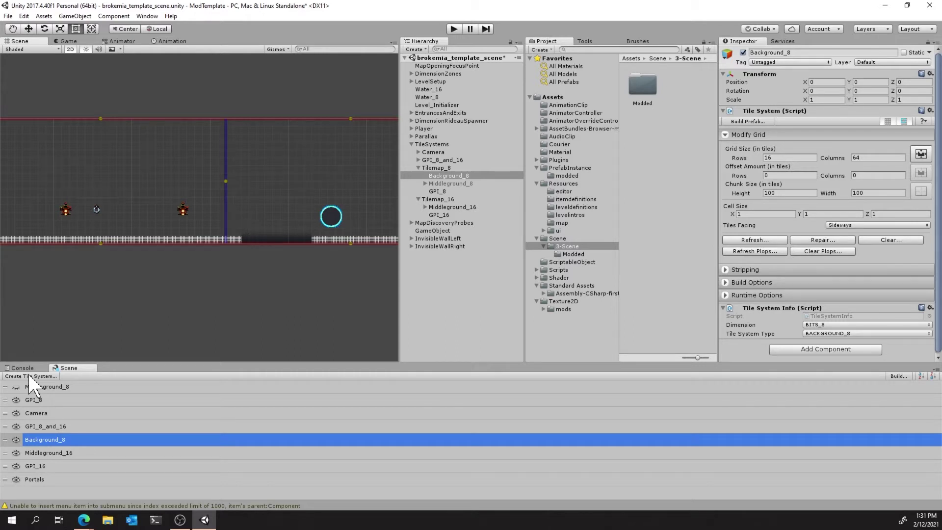
# Compare the GPI_8, GPI_16 and GPI_8_and_16 tile systems, finishing on GPI_8, and look over the level's interactive objects
pyautogui.click(43, 400)
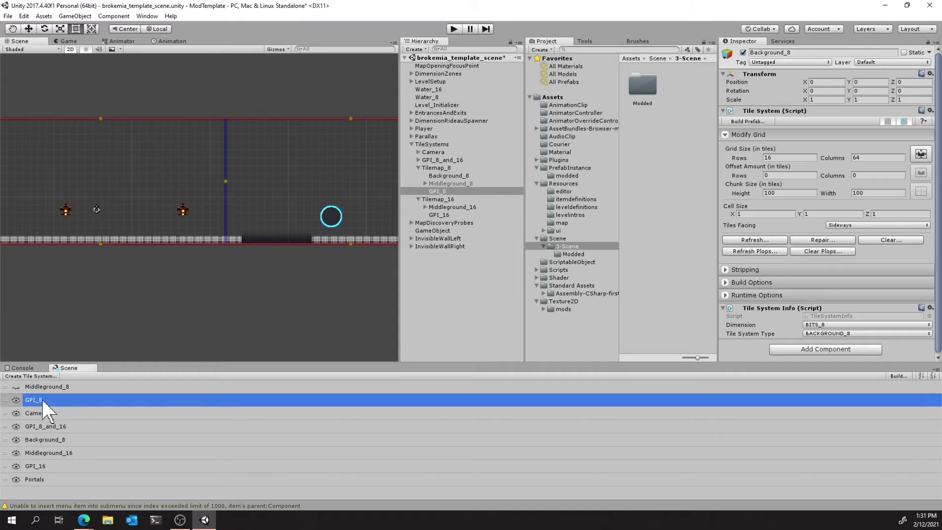
pyautogui.click(59, 467)
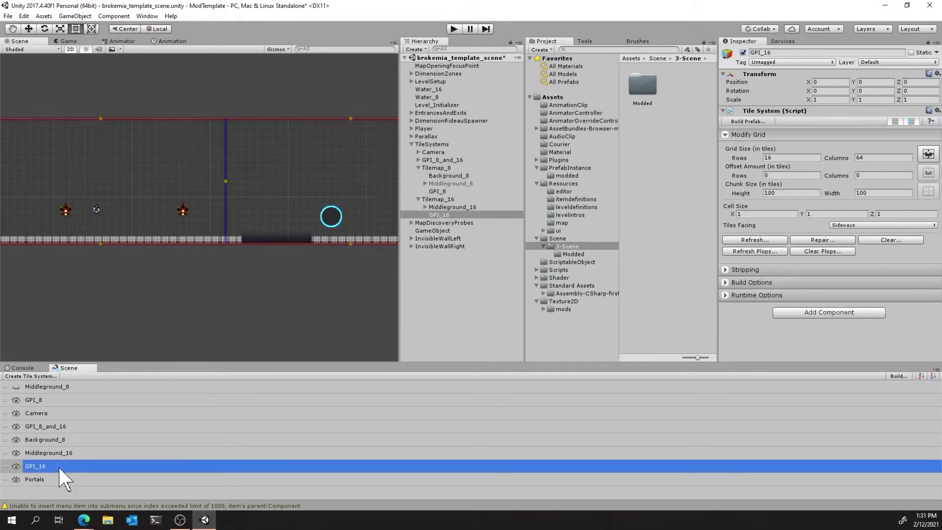
pyautogui.click(58, 426)
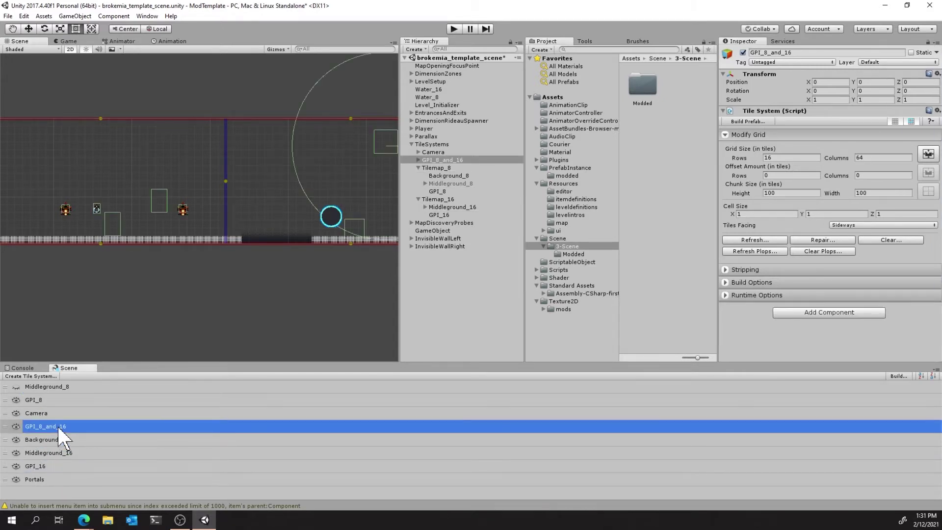
pyautogui.click(61, 400)
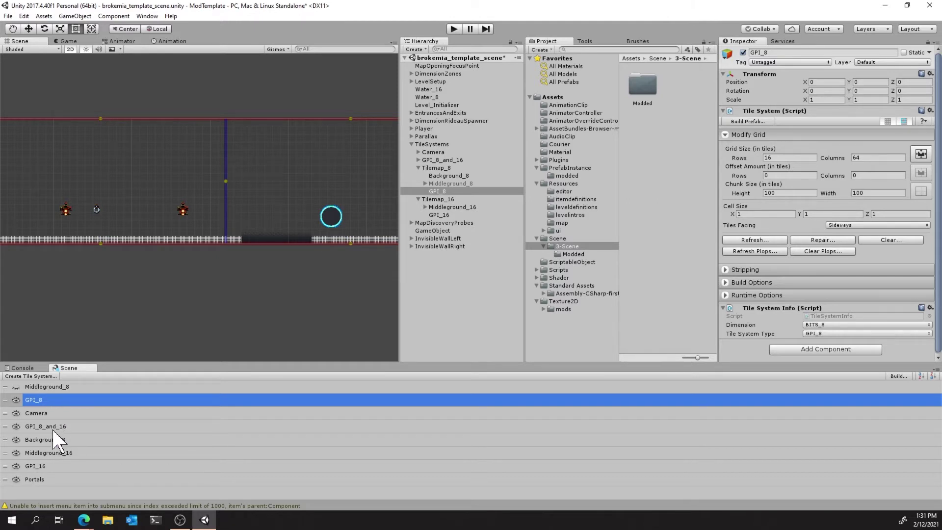
pyautogui.moveTo(70, 216); pyautogui.dragTo(160, 254)
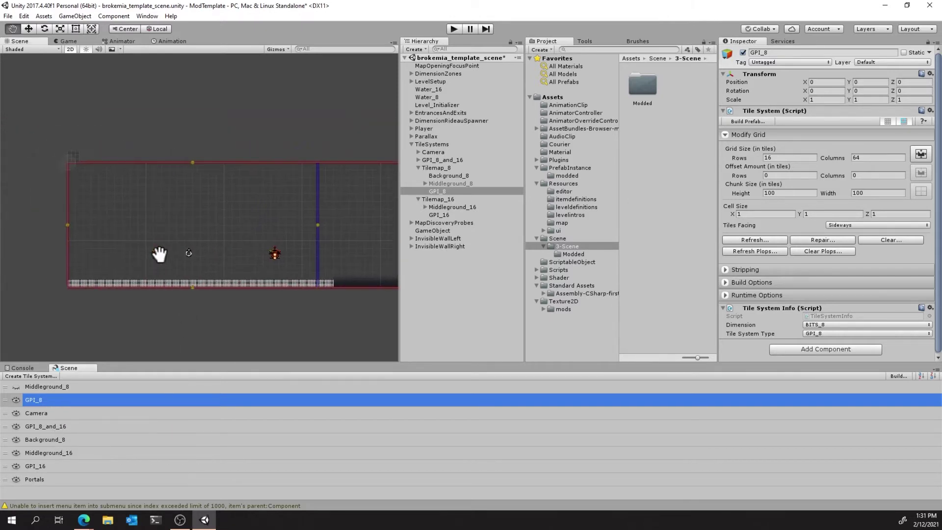
pyautogui.moveTo(237, 304); pyautogui.dragTo(114, 279, button='middle')
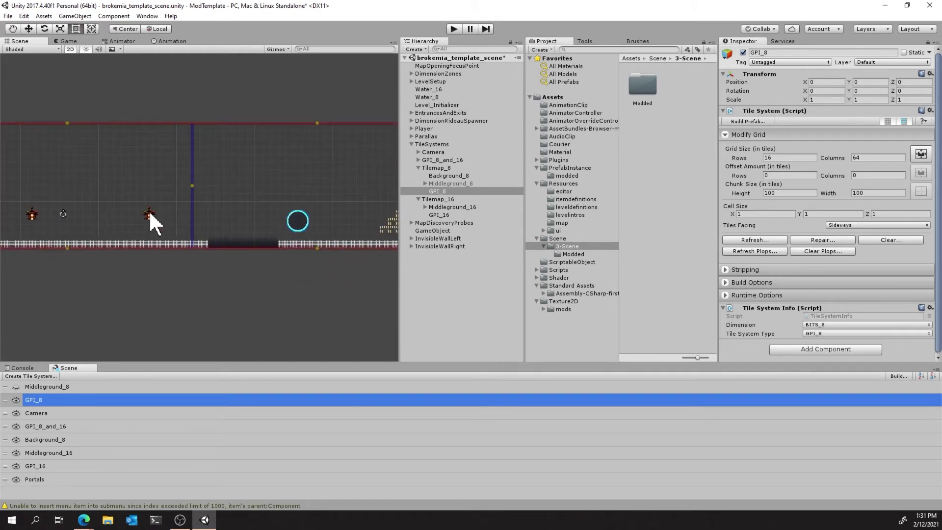
pyautogui.moveTo(281, 229); pyautogui.dragTo(98, 231, button='middle')
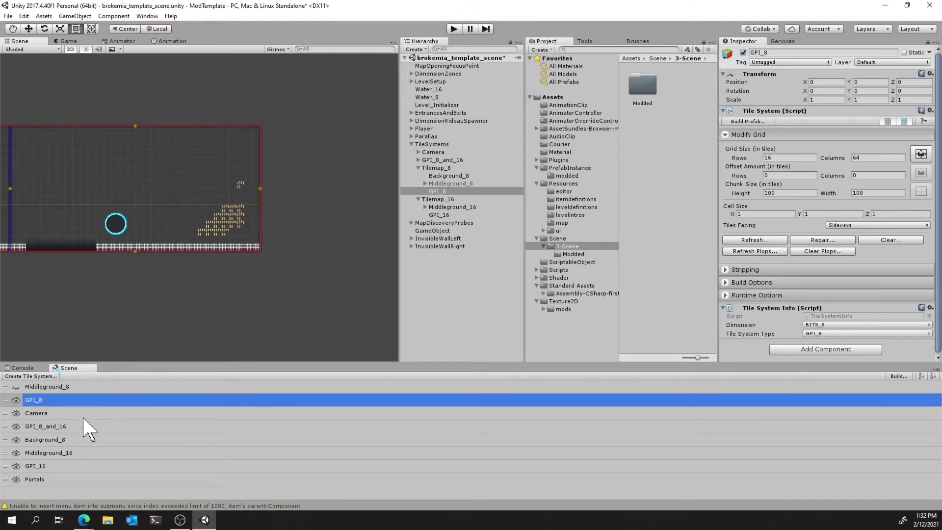
# Select the GPI_8_and_16 tile system and examine the outlines of its objects throughout the level
pyautogui.click(63, 427)
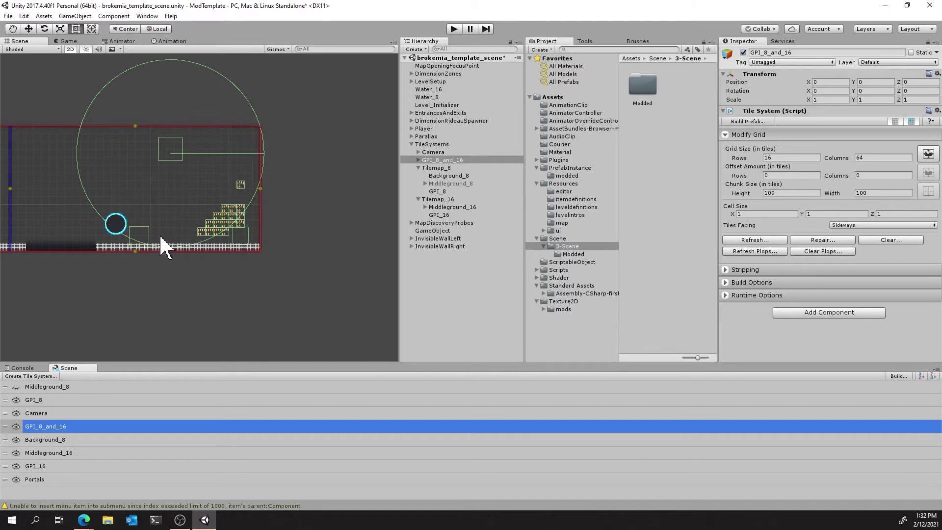
pyautogui.moveTo(110, 164); pyautogui.dragTo(219, 204, button='middle')
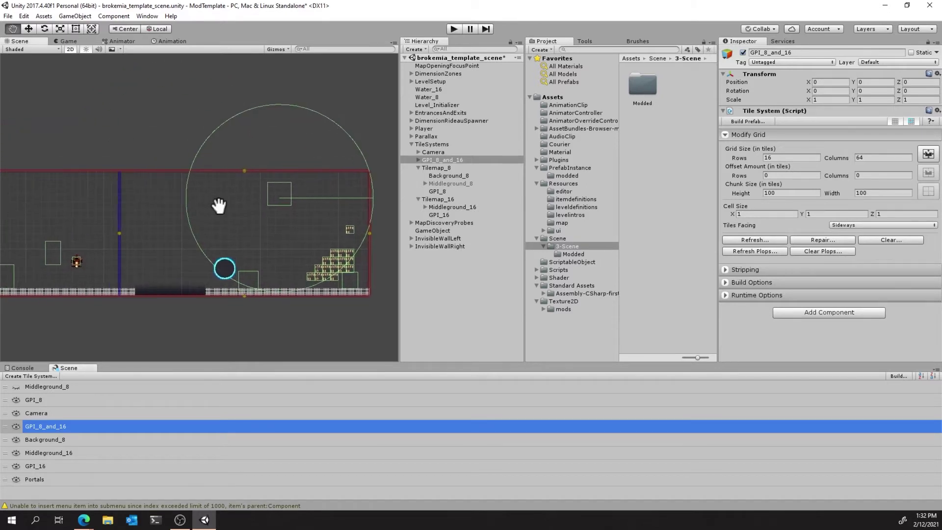
pyautogui.moveTo(137, 220); pyautogui.dragTo(240, 198, button='middle')
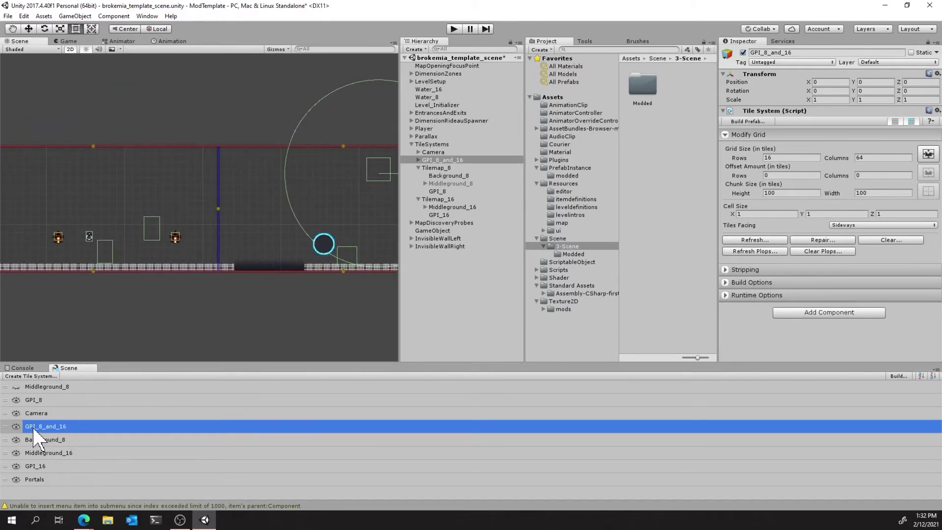
pyautogui.scroll(-3, 205, 176)
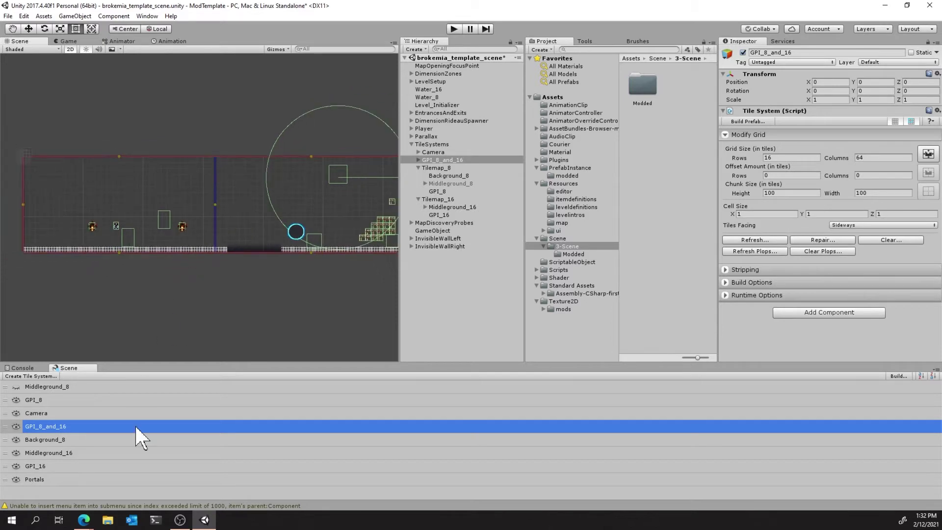
# Check the GPI_8 and GPI_16 tile systems one after the other for objects specific to each dimension
pyautogui.click(47, 401)
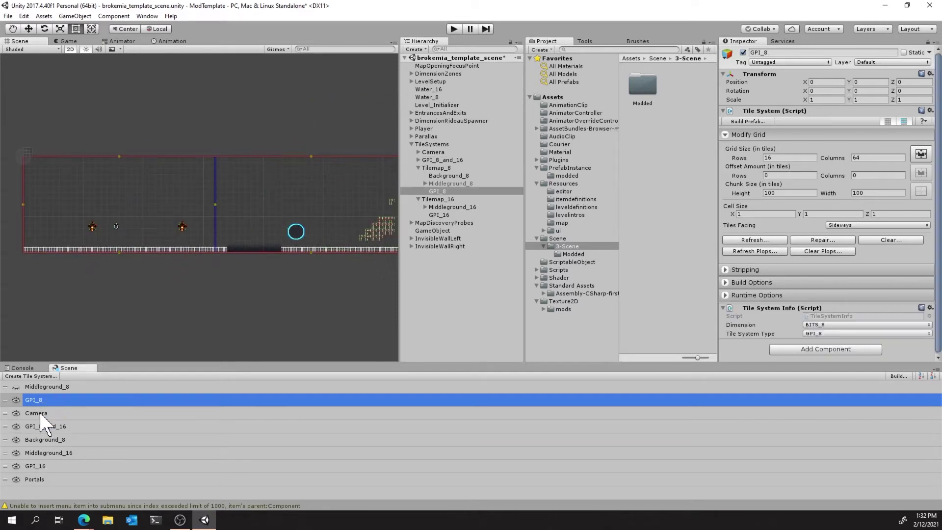
pyautogui.click(49, 466)
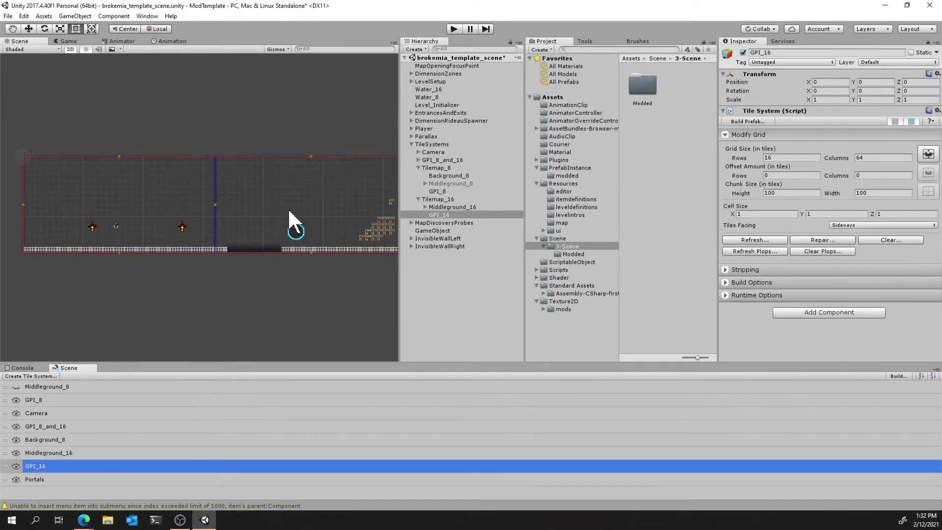
pyautogui.moveTo(288, 211); pyautogui.dragTo(205, 224, button='middle')
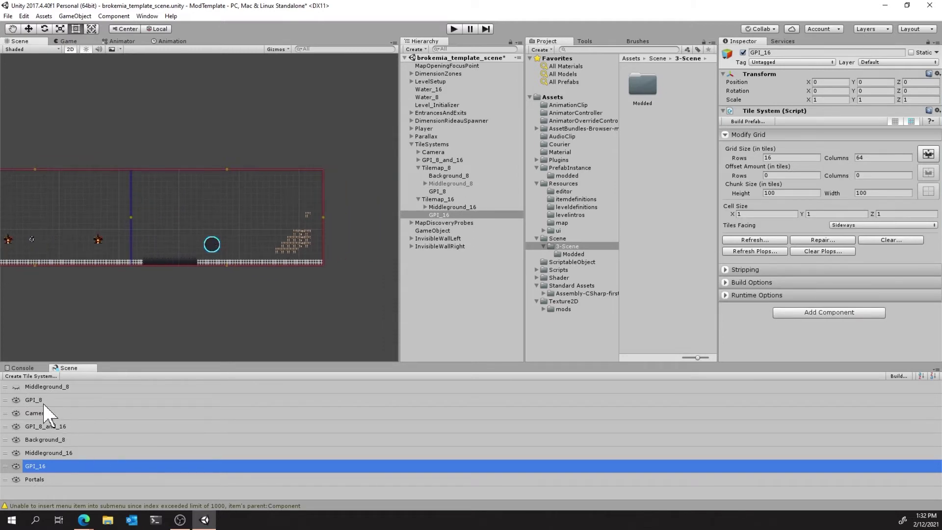
# Select the blue portal's Portals tile system in the level and examine the portal up close
pyautogui.click(196, 240)
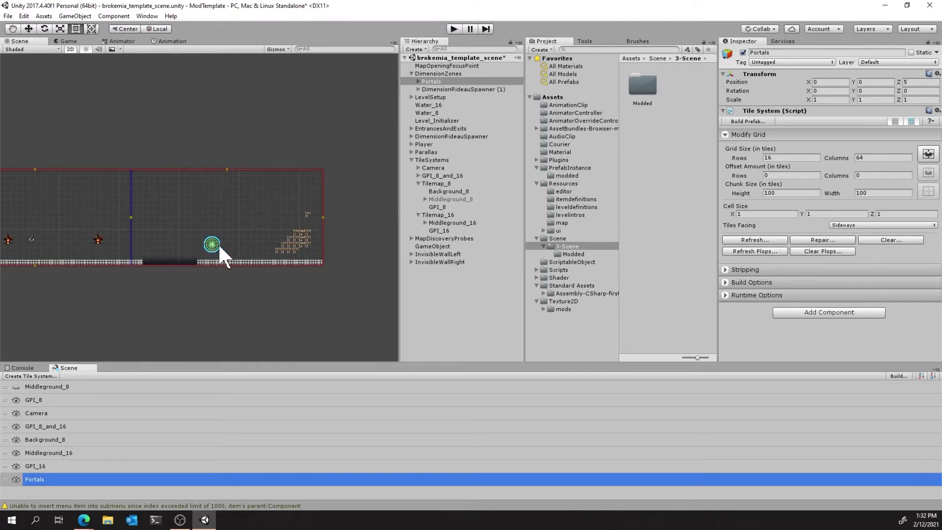
pyautogui.scroll(5, 208, 240)
pyautogui.scroll(3, 194, 248)
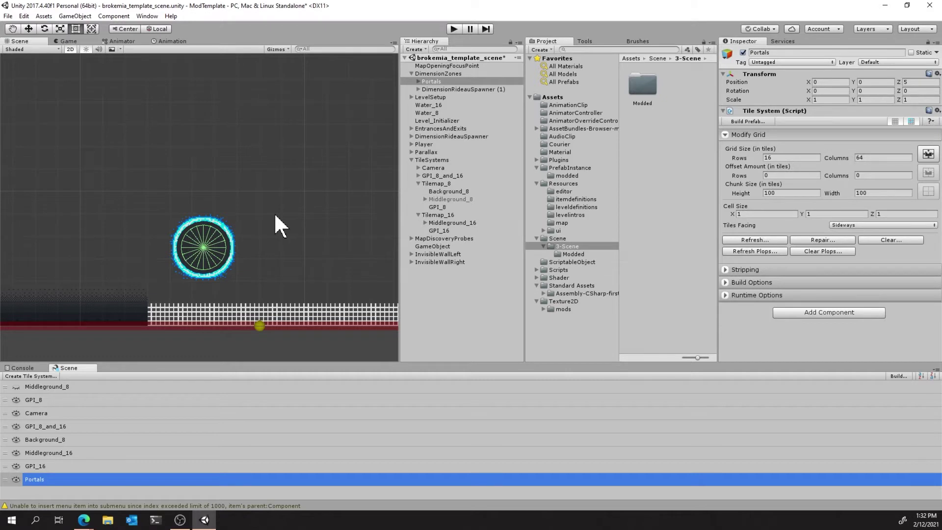
# Select the Camera tile system, examine its room boundaries in the level, and make the Middleground_8 tile system visible again
pyautogui.click(88, 414)
pyautogui.scroll(-3, 216, 184)
pyautogui.scroll(-10, 215, 182)
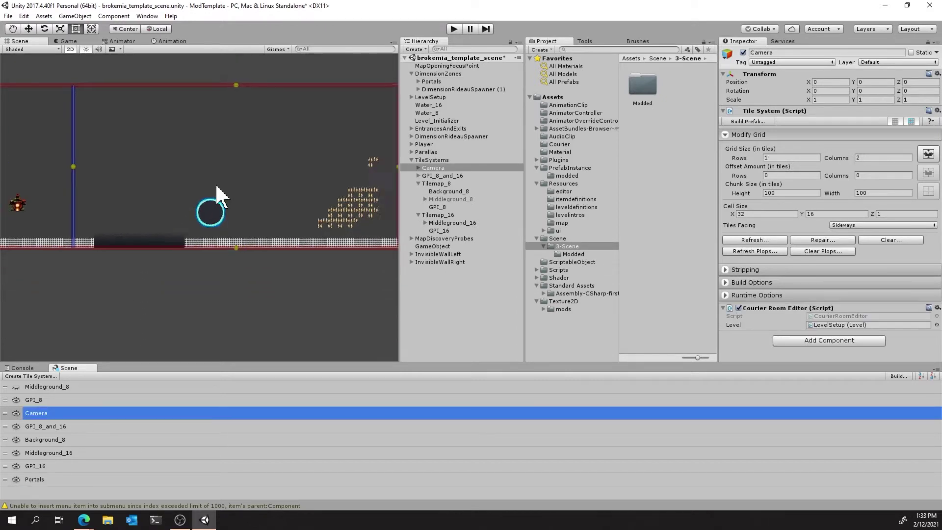
pyautogui.moveTo(162, 140); pyautogui.dragTo(276, 242, button='middle')
pyautogui.moveTo(201, 244); pyautogui.dragTo(276, 222, button='middle')
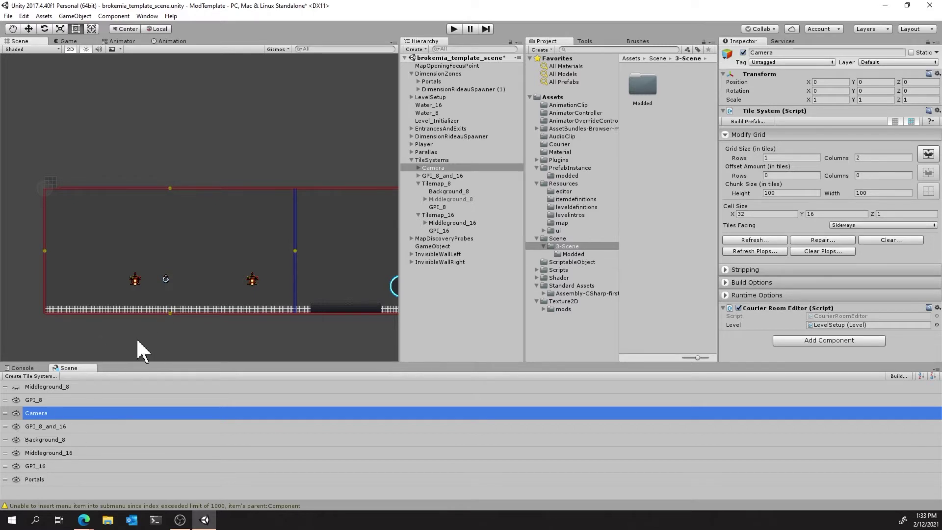
pyautogui.click(15, 386)
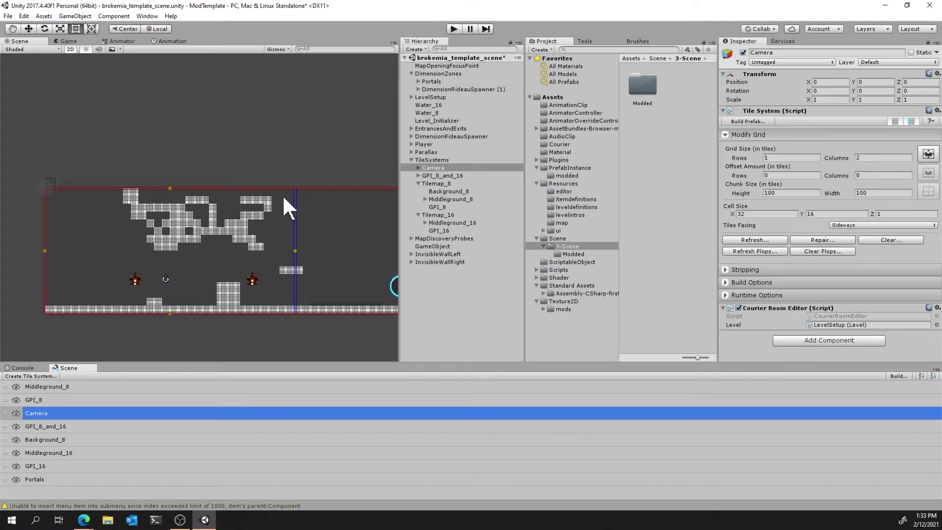
# Select the Background_8 tile system and examine its grid across the level
pyautogui.press('q')
pyautogui.moveTo(329, 251); pyautogui.dragTo(136, 269, button='middle')
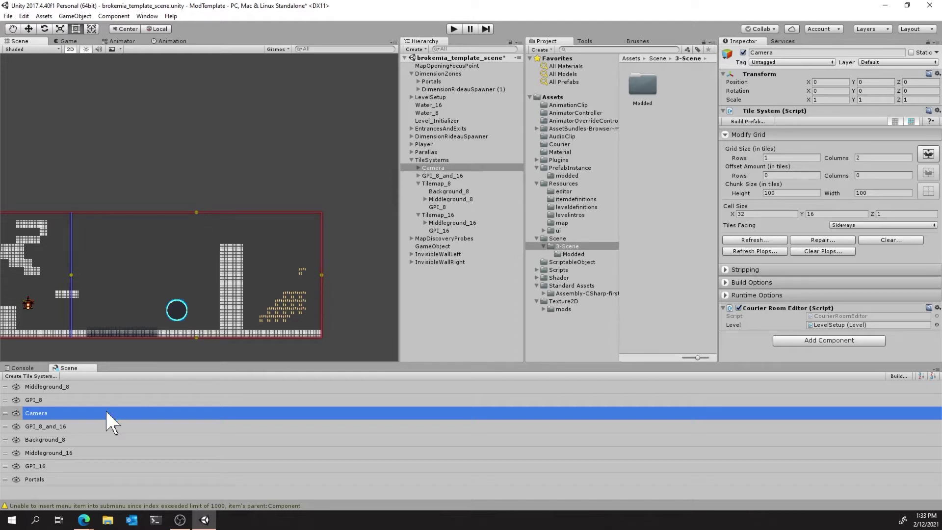
pyautogui.click(77, 438)
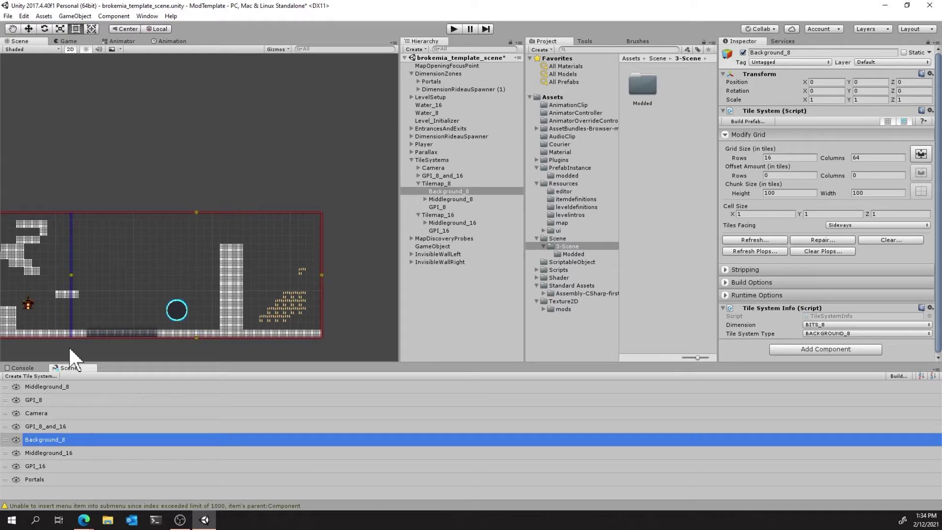
pyautogui.moveTo(130, 257); pyautogui.dragTo(210, 260, button='middle')
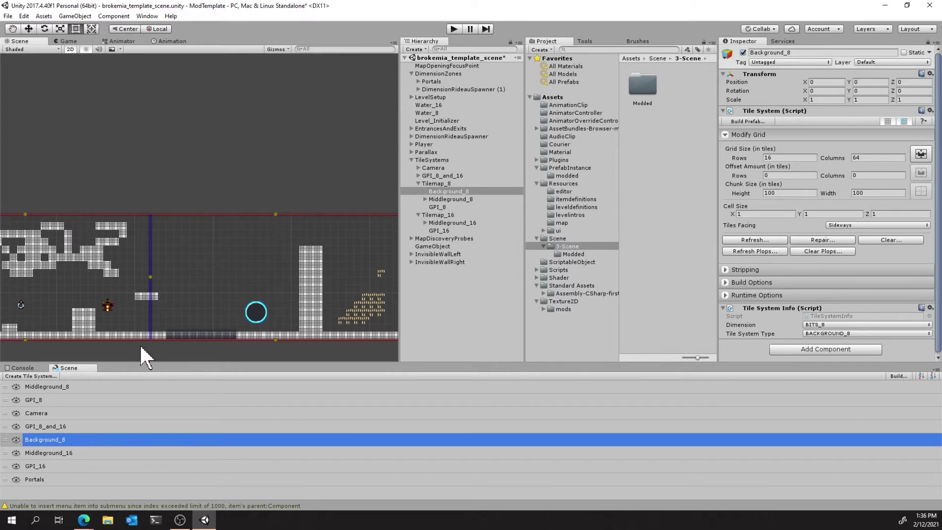
# Show the tile painting tools and select the Camera tile system with all its room boundaries in view
pyautogui.click(584, 42)
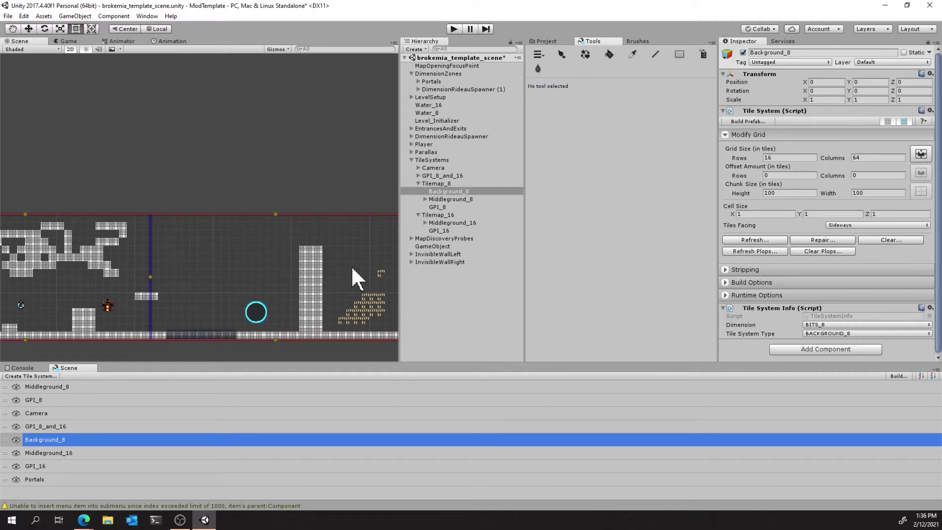
pyautogui.moveTo(345, 301); pyautogui.dragTo(239, 258, button='middle')
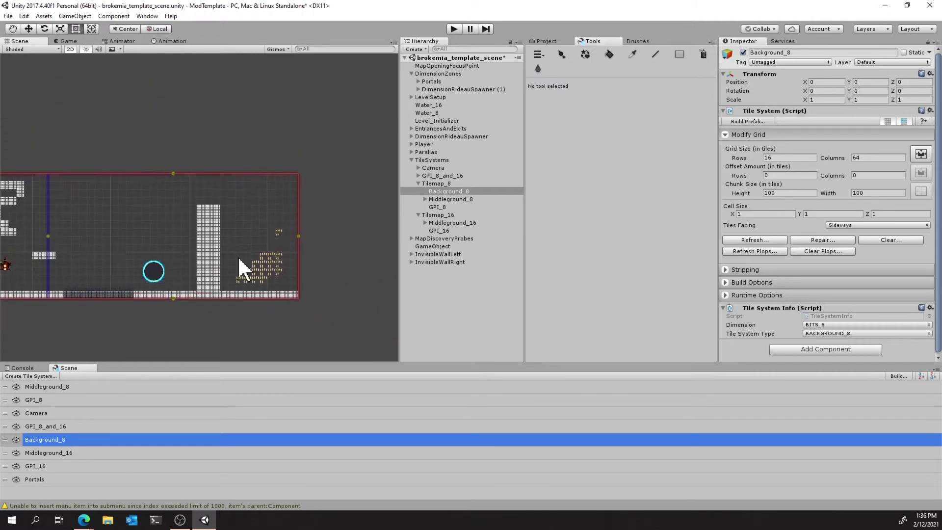
pyautogui.click(49, 413)
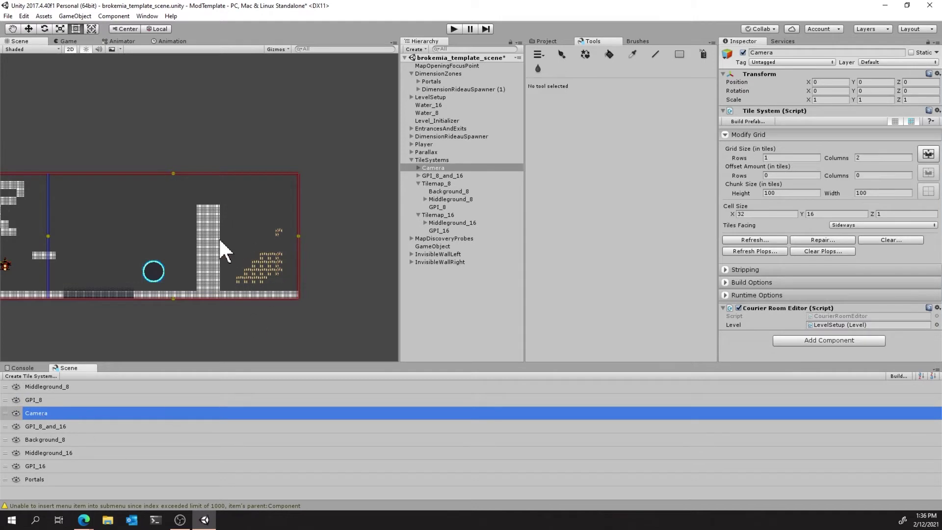
pyautogui.scroll(-3, 132, 263)
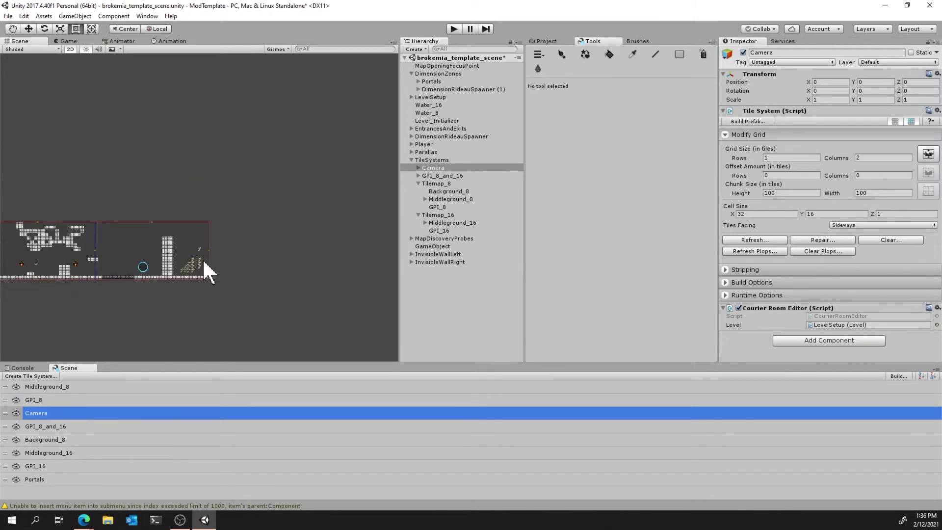
pyautogui.moveTo(203, 258); pyautogui.dragTo(370, 225, button='middle')
pyautogui.moveTo(293, 226); pyautogui.dragTo(242, 241, button='middle')
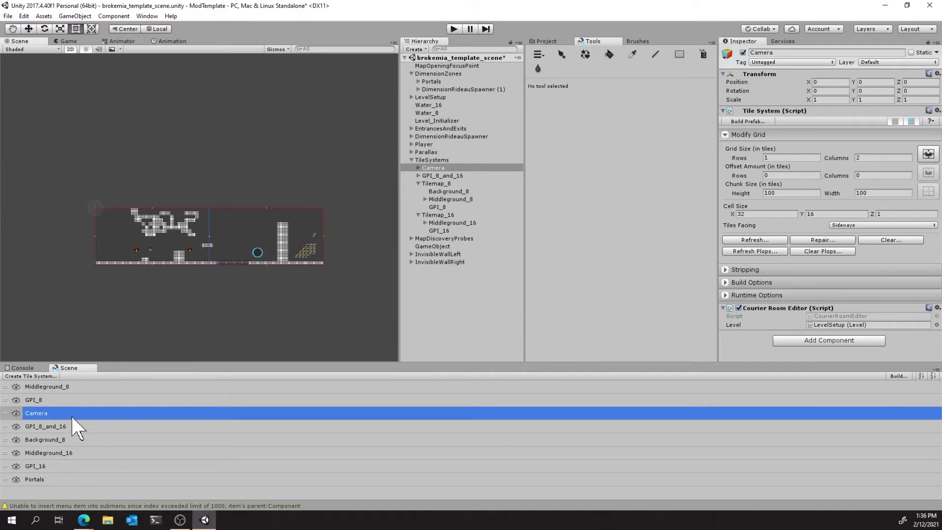
# Compare the GPI_8 grid with the Camera tile system's grid and examine the boundary between the two camera rooms
pyautogui.click(54, 399)
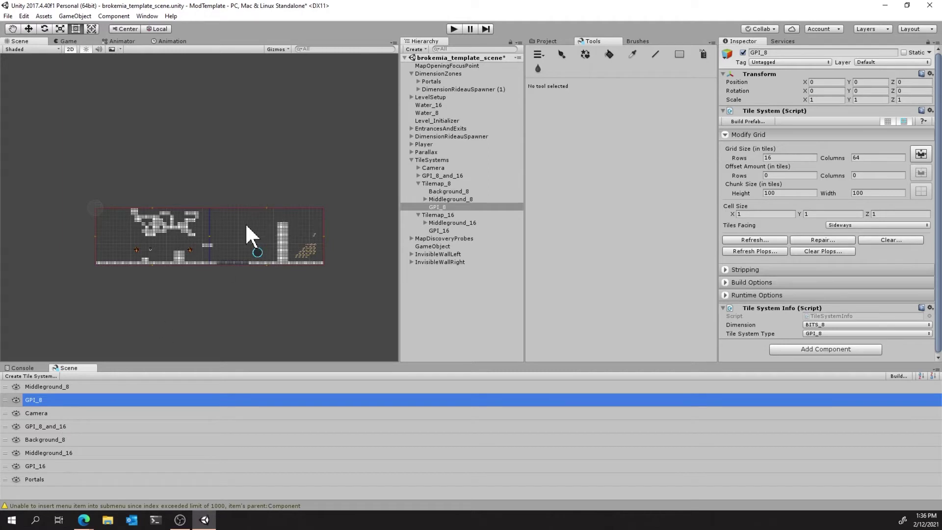
pyautogui.click(56, 413)
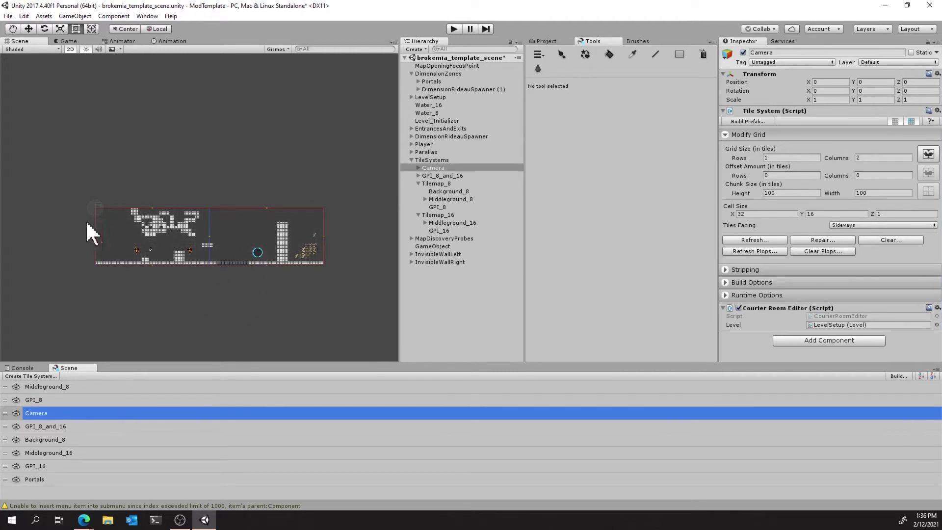
pyautogui.scroll(3, 211, 245)
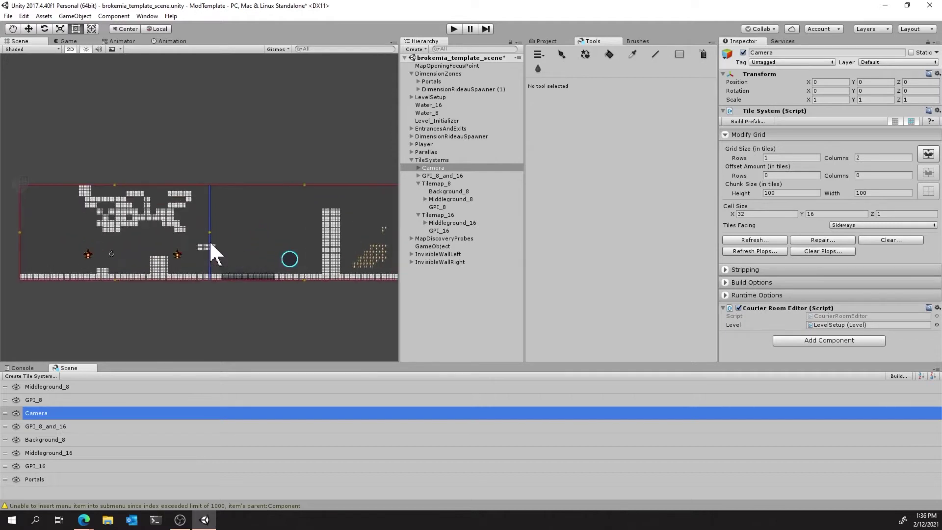
pyautogui.scroll(1, 210, 244)
pyautogui.moveTo(312, 184); pyautogui.dragTo(248, 183, button='middle')
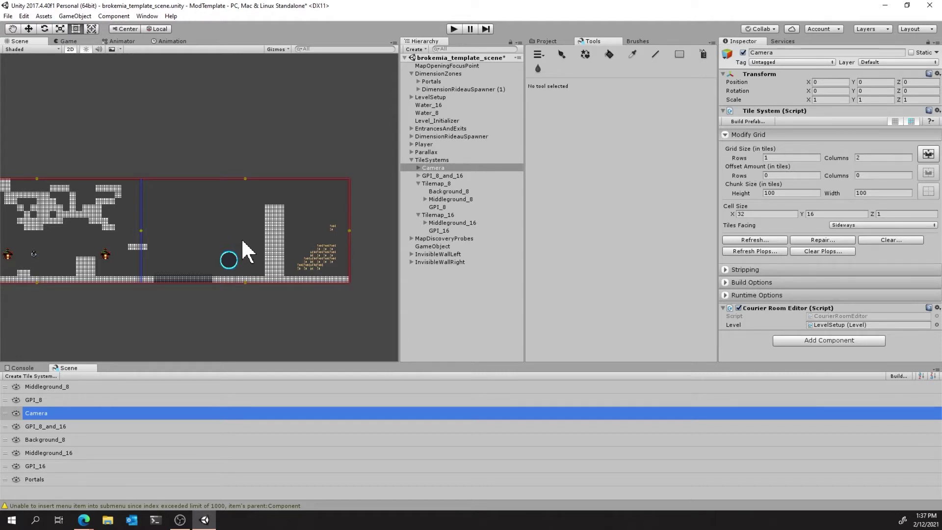
pyautogui.scroll(-2, 244, 236)
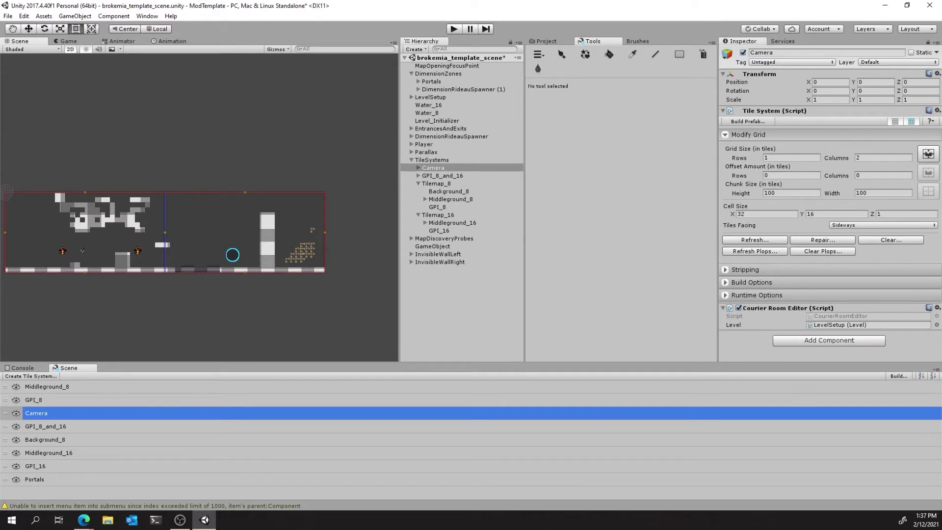
# Set the Camera tile system's grid to 4 columns, rebuild it, and inspect the added area beyond the level
pyautogui.click(863, 158)
pyautogui.write('4')
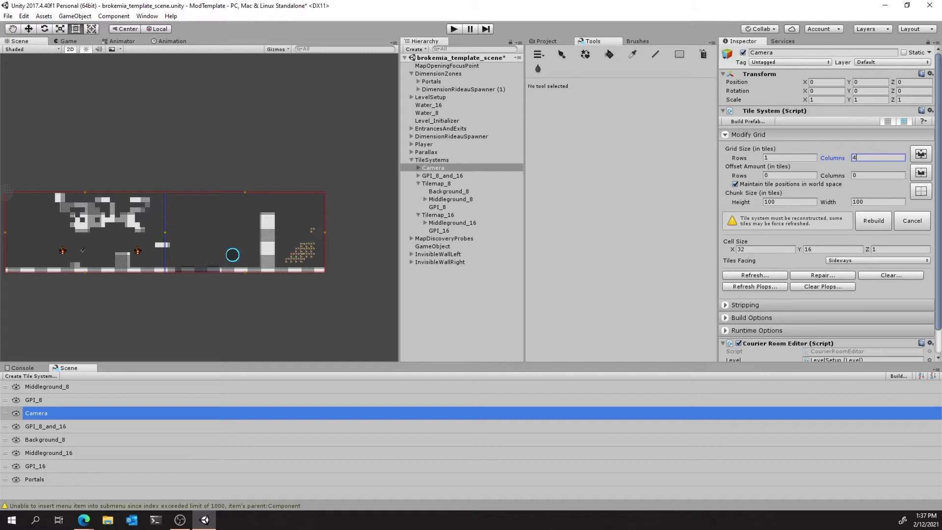
pyautogui.click(875, 221)
pyautogui.moveTo(321, 219); pyautogui.dragTo(67, 190, button='middle')
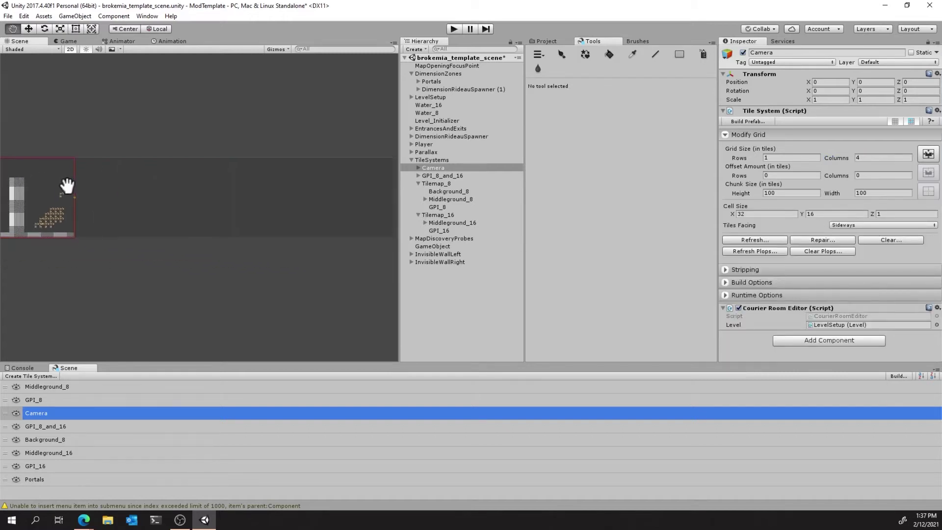
pyautogui.scroll(-8, 254, 204)
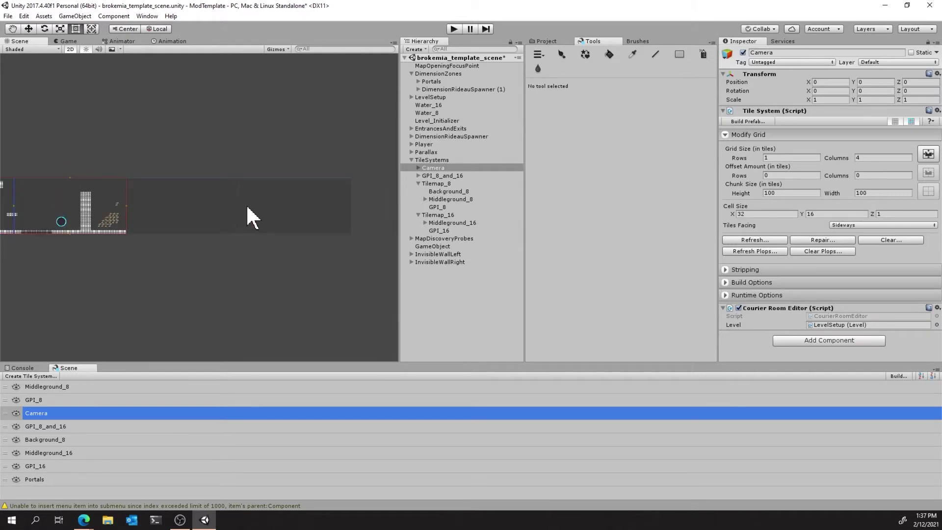
pyautogui.scroll(7, 222, 193)
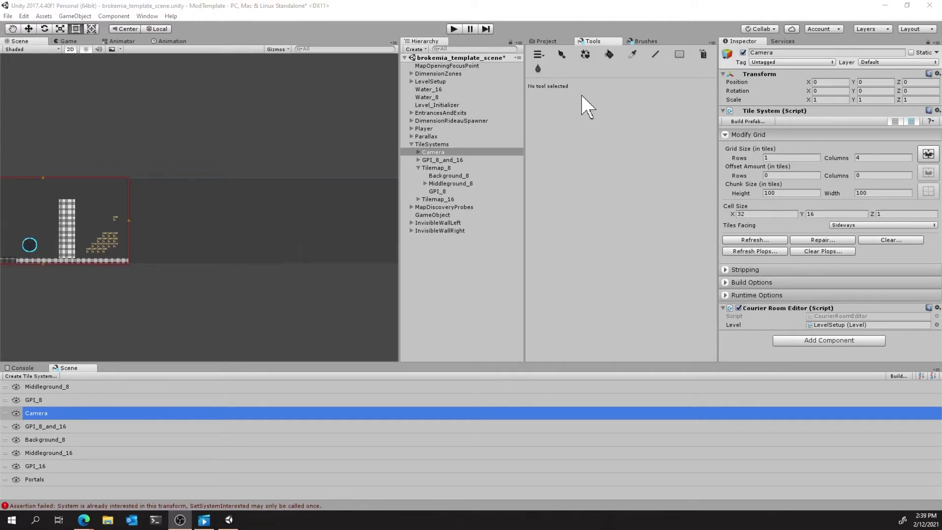
# With the Paint tool, filter the brushes by "cam" and paint CamCollisionUpAndDown into row 0, column 2 of the Camera tile system
pyautogui.click(561, 55)
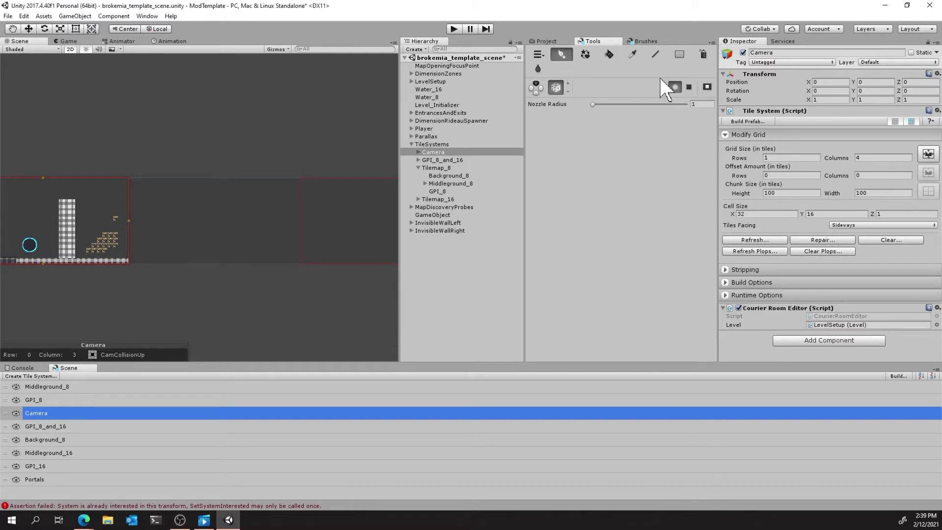
pyautogui.click(643, 41)
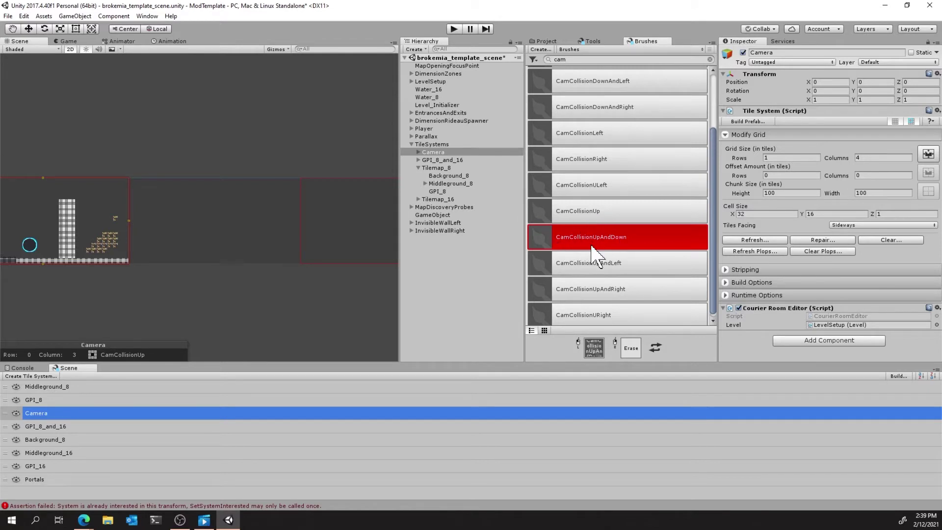
pyautogui.scroll(3, 605, 184)
pyautogui.scroll(-4, 603, 183)
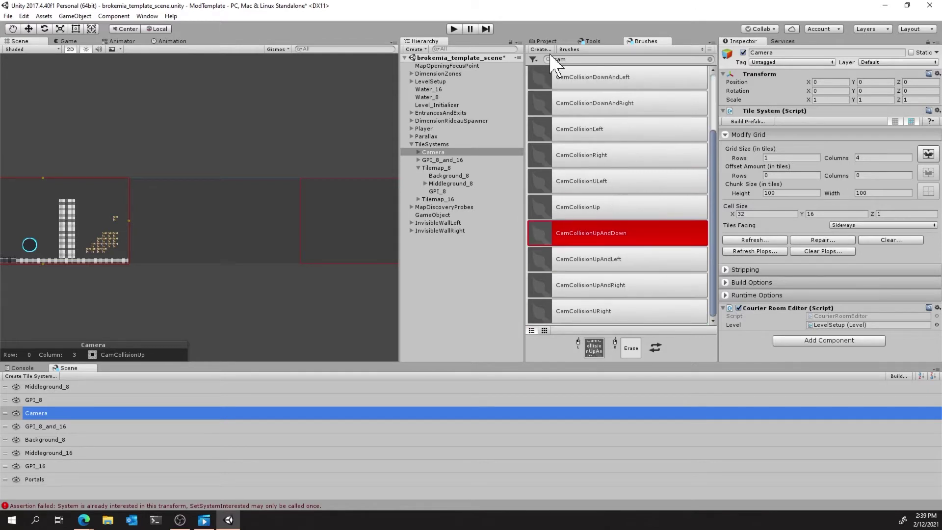
pyautogui.click(563, 62)
pyautogui.press('BackSpace')
pyautogui.scroll(4, 591, 93)
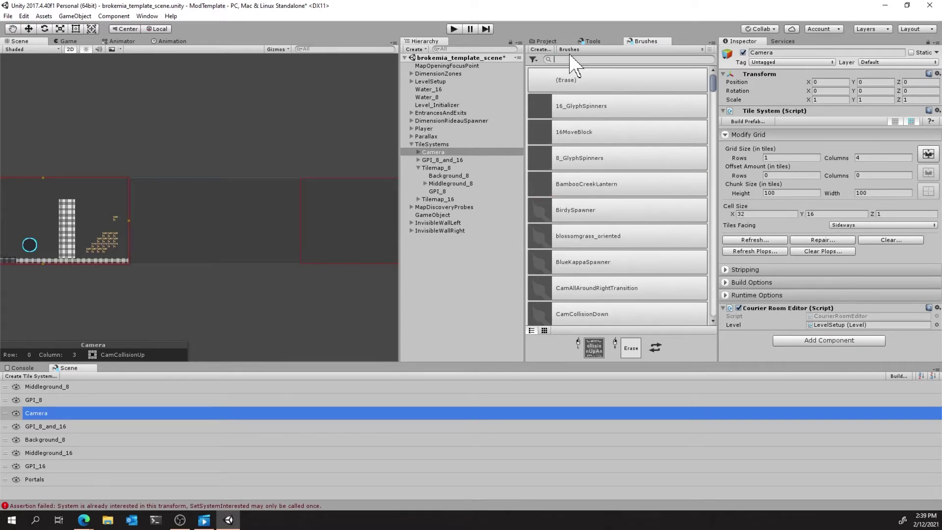
pyautogui.write('cam')
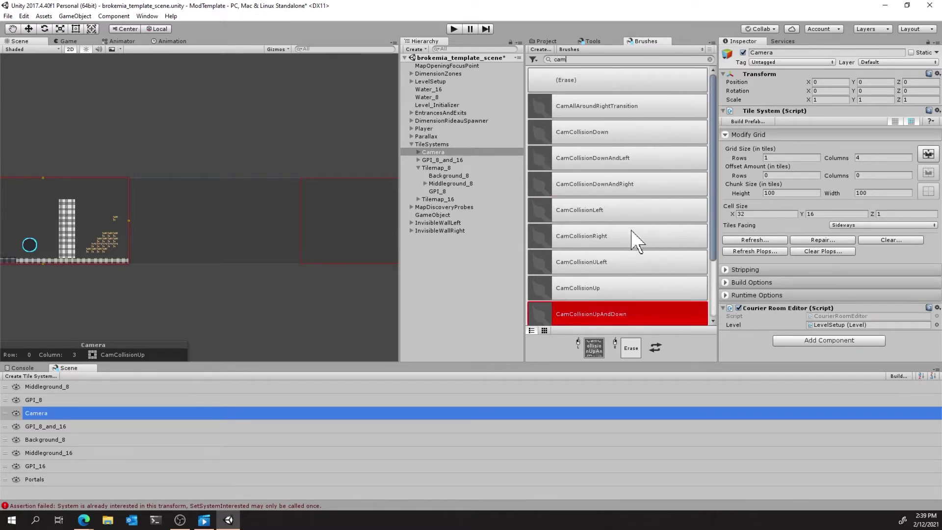
pyautogui.scroll(-3, 638, 246)
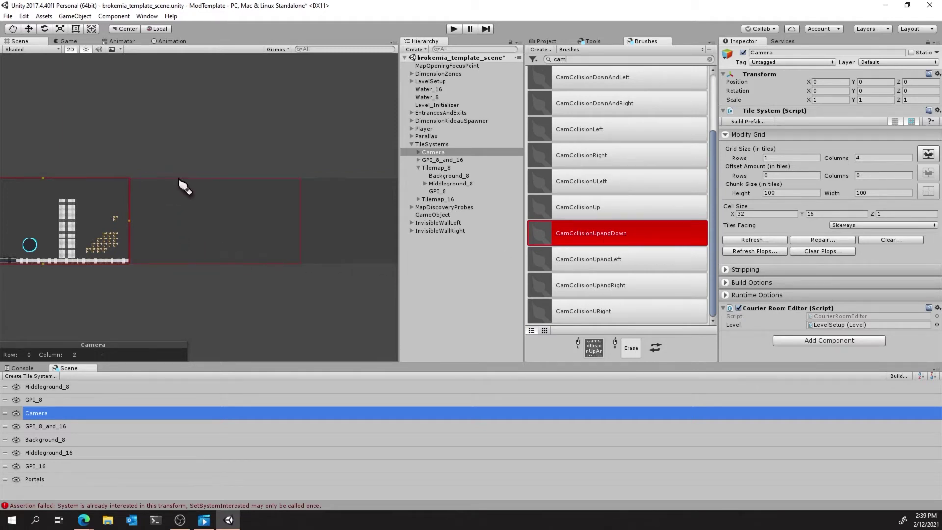
pyautogui.click(230, 210)
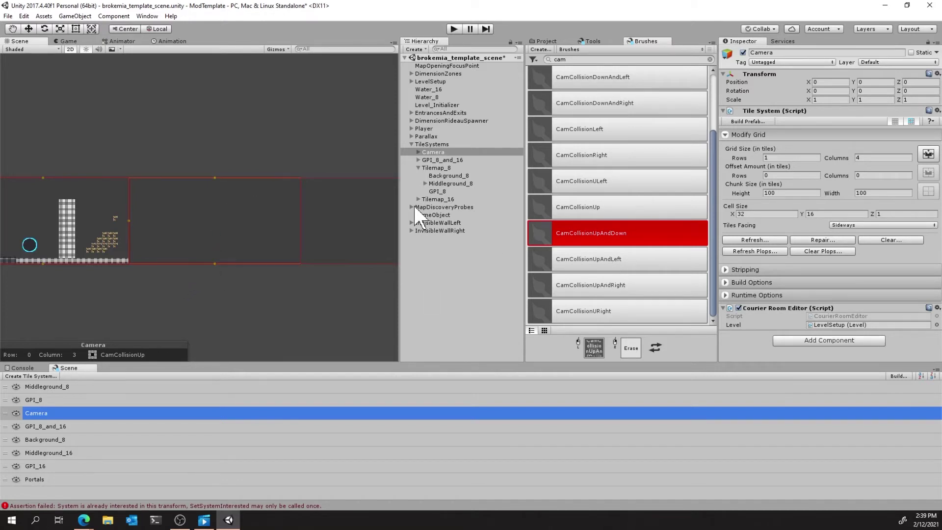
# Paint the CamCollisionURight brush into row 0, column 3 of the Camera tile system
pyautogui.moveTo(297, 216); pyautogui.dragTo(164, 208, button='middle')
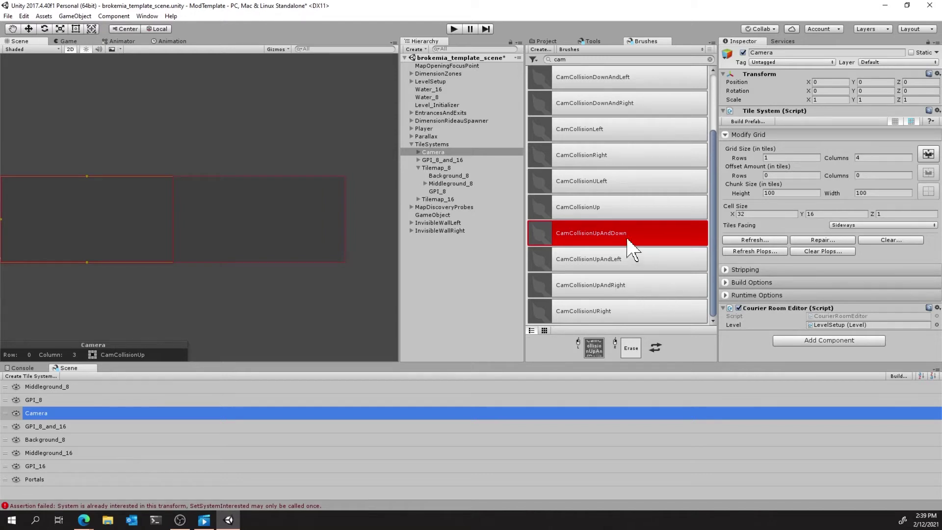
pyautogui.scroll(1, 629, 242)
pyautogui.scroll(-1, 629, 250)
pyautogui.click(616, 311)
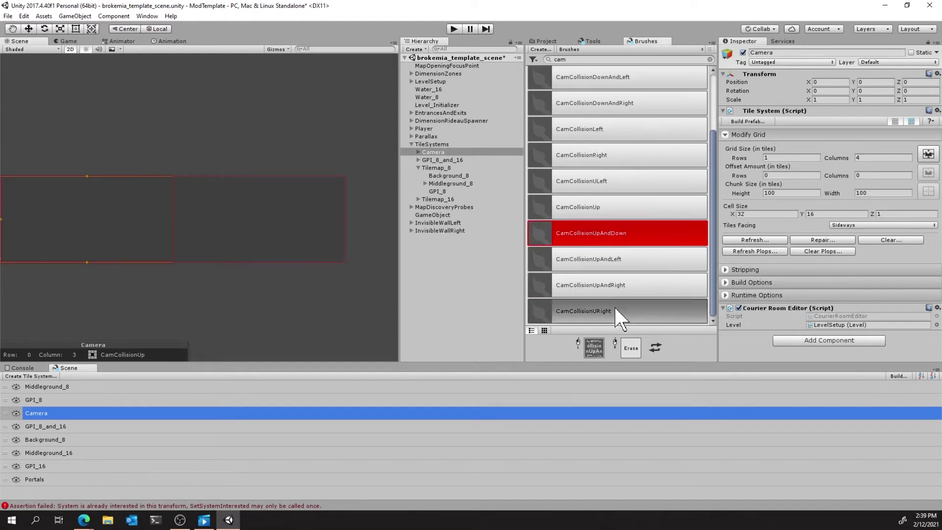
pyautogui.click(277, 218)
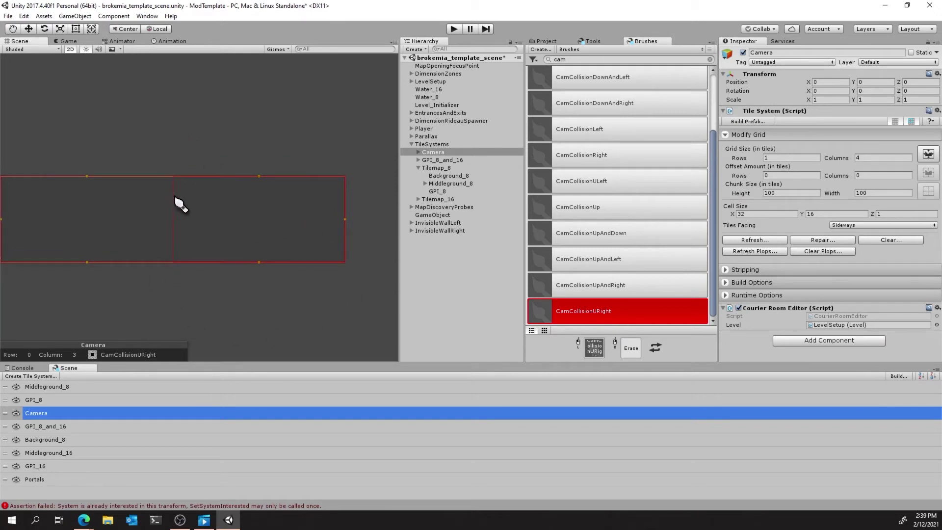
# Bring the original camera rooms back into view and choose the CamAllAroundRightTransition brush
pyautogui.moveTo(174, 197); pyautogui.dragTo(358, 194, button='middle')
pyautogui.moveTo(168, 147); pyautogui.dragTo(162, 121, button='middle')
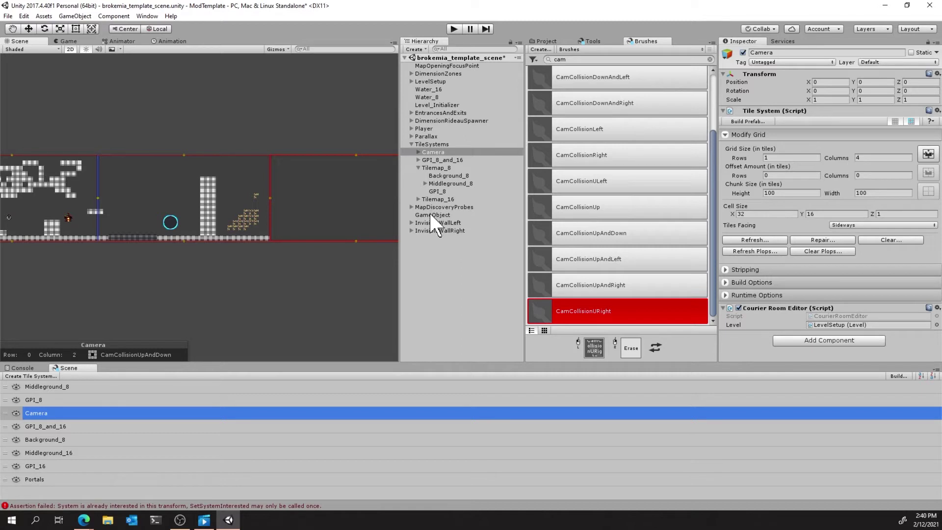
pyautogui.scroll(3, 638, 198)
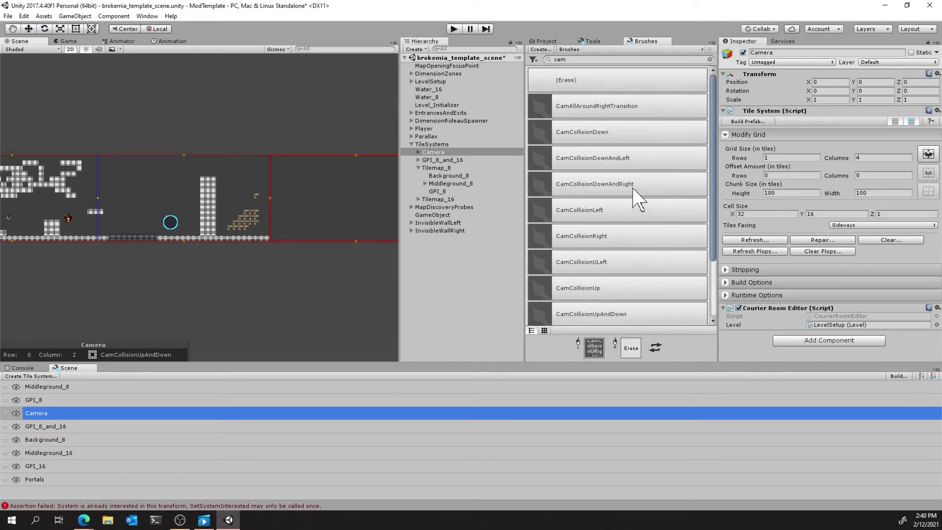
pyautogui.click(601, 106)
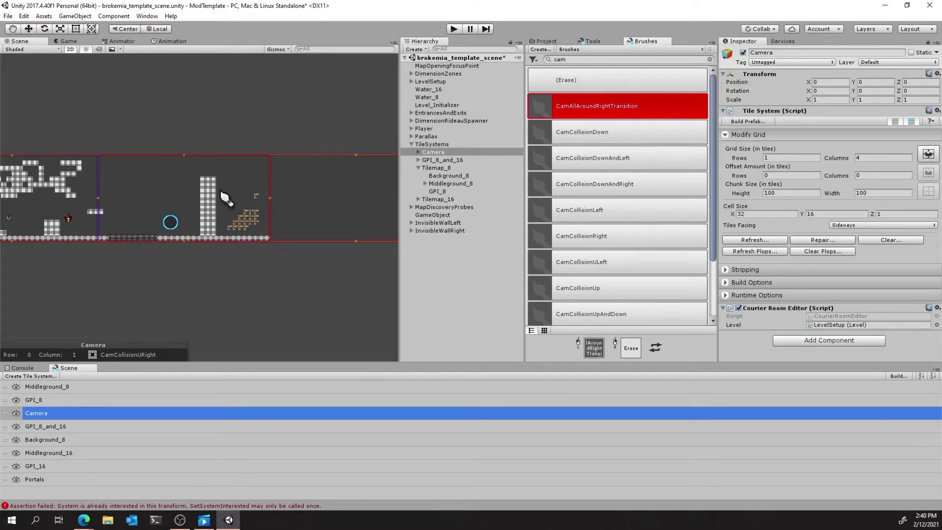
# Expand chunk_0_0 of the Camera tile system and examine which camera room each of its objects corresponds to in the scene
pyautogui.click(418, 153)
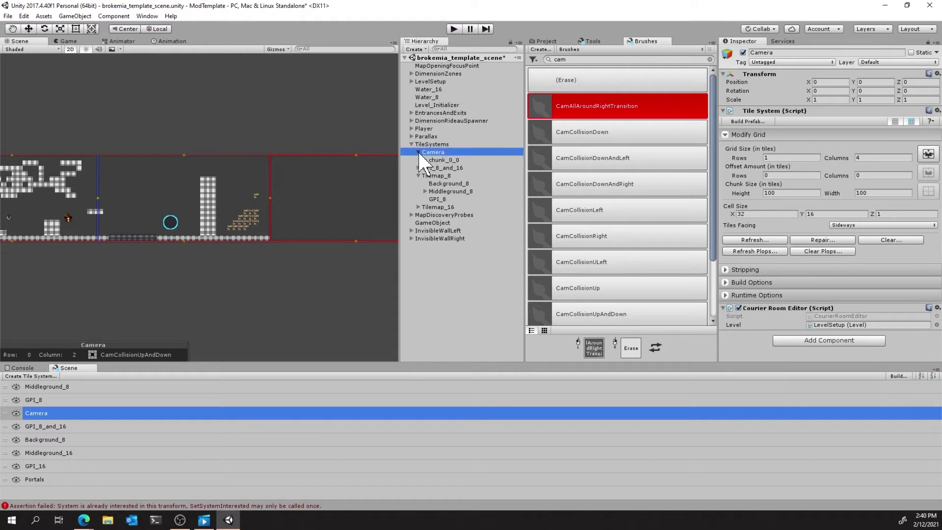
pyautogui.click(424, 160)
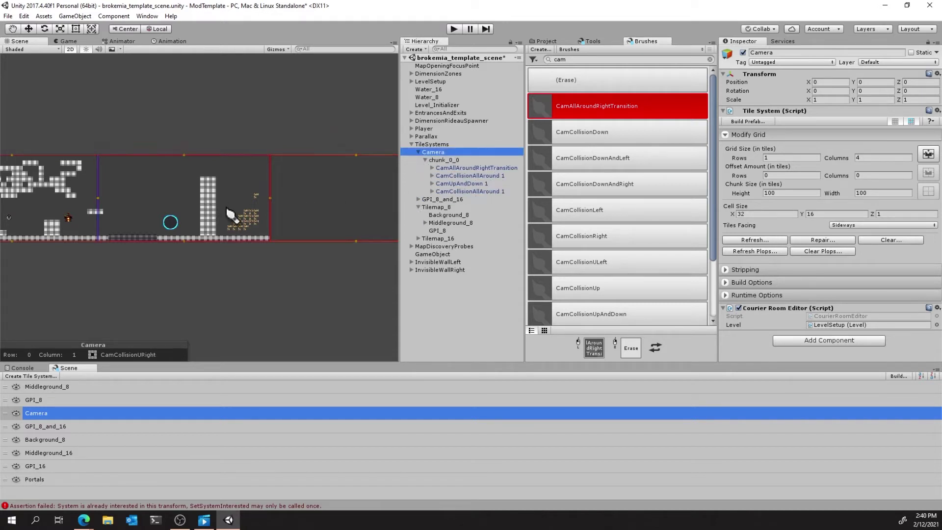
pyautogui.click(449, 168)
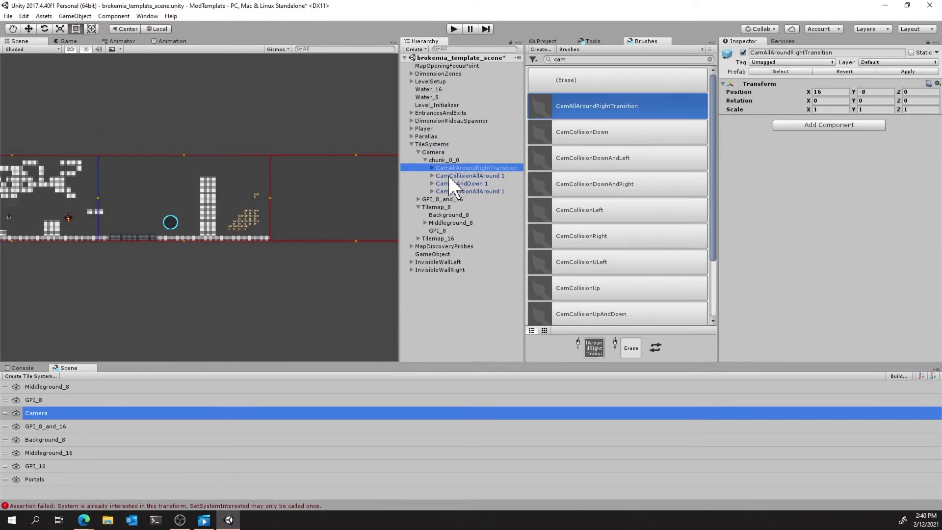
pyautogui.click(449, 176)
pyautogui.click(450, 200)
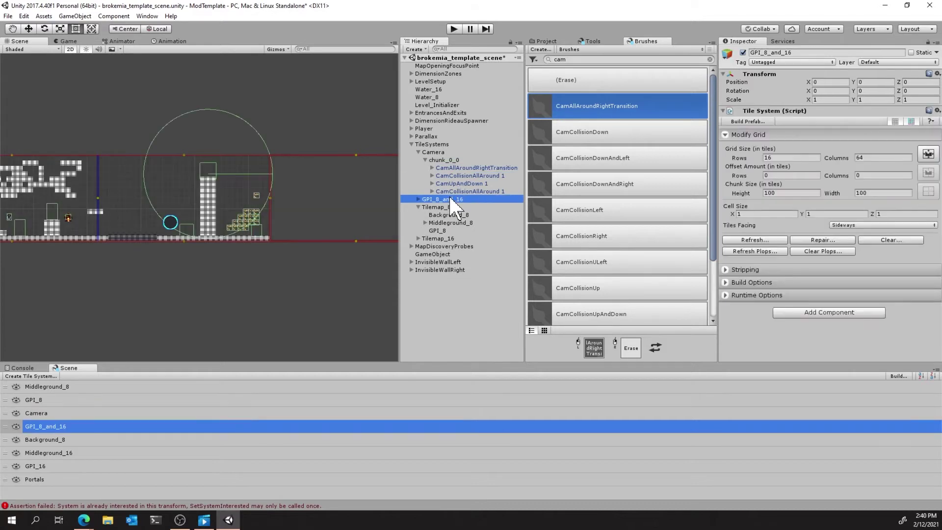
pyautogui.click(456, 182)
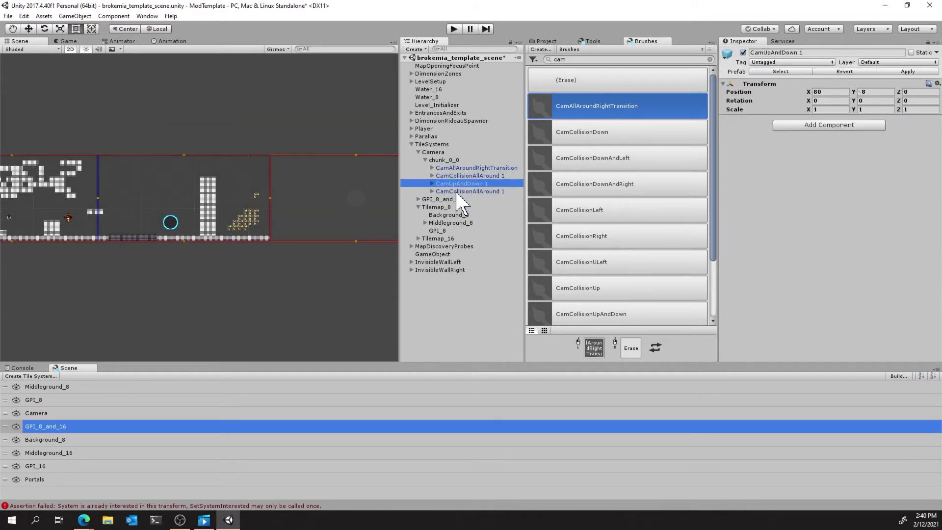
pyautogui.click(462, 175)
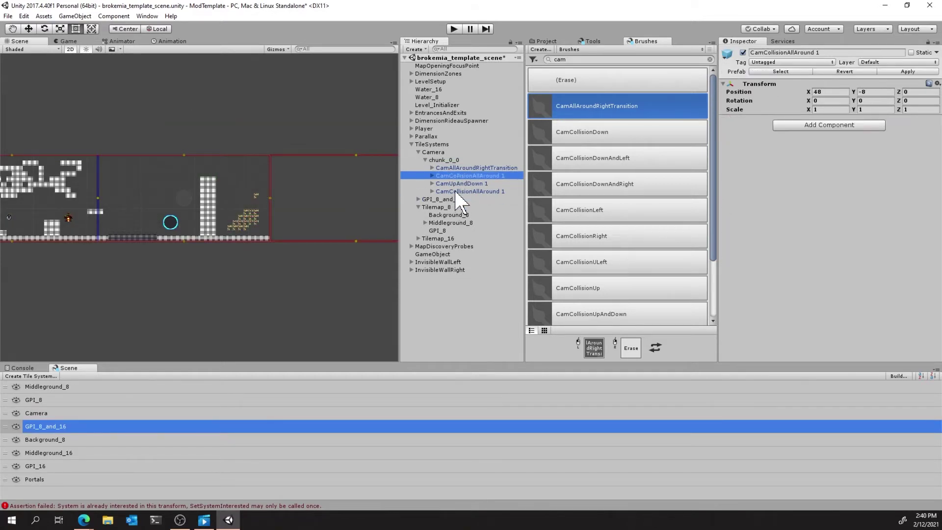
pyautogui.click(455, 192)
pyautogui.click(462, 168)
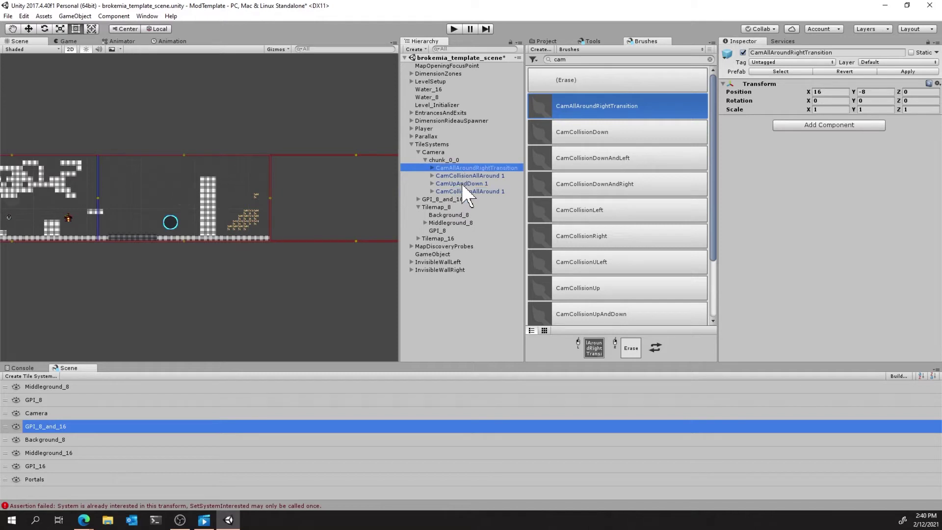
pyautogui.click(463, 173)
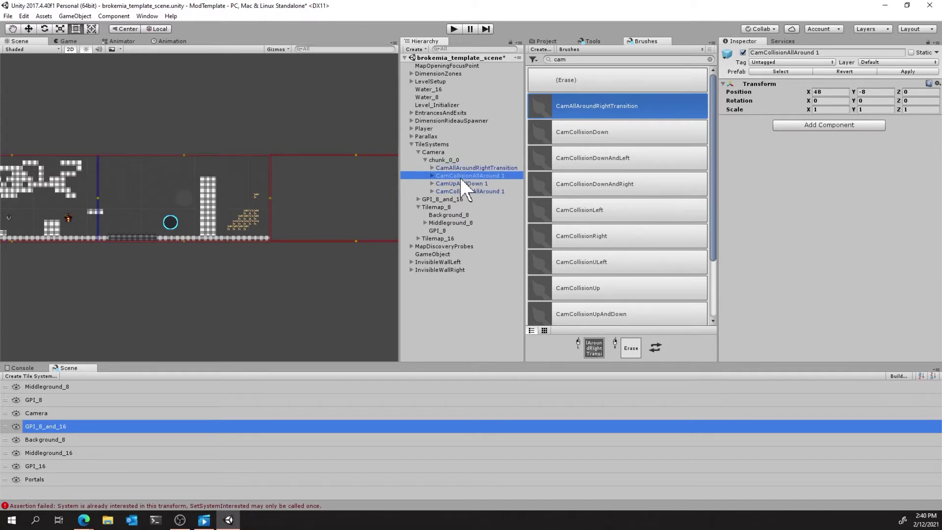
pyautogui.moveTo(184, 199); pyautogui.dragTo(248, 271, button='middle')
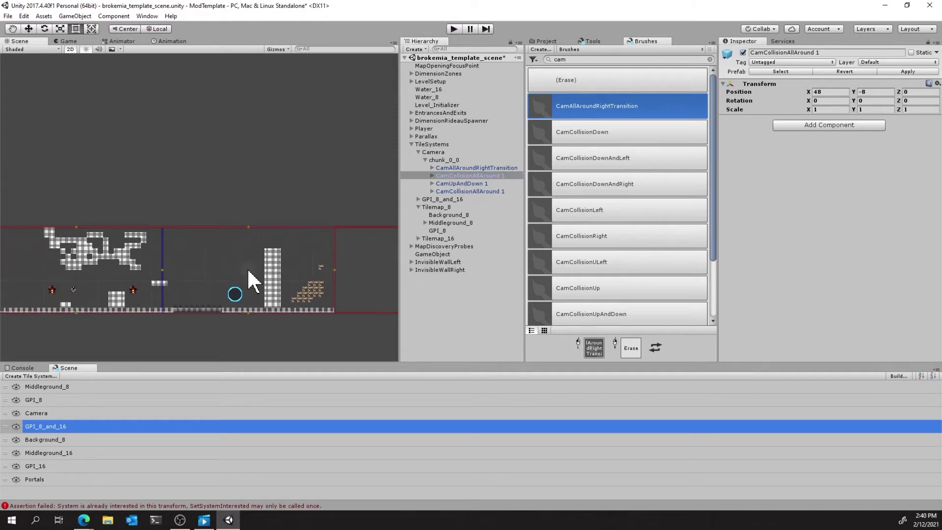
# Enable Trigger Screen Change on the Right edge of the second room's CamCollisionAllAround 1 object
pyautogui.click(431, 176)
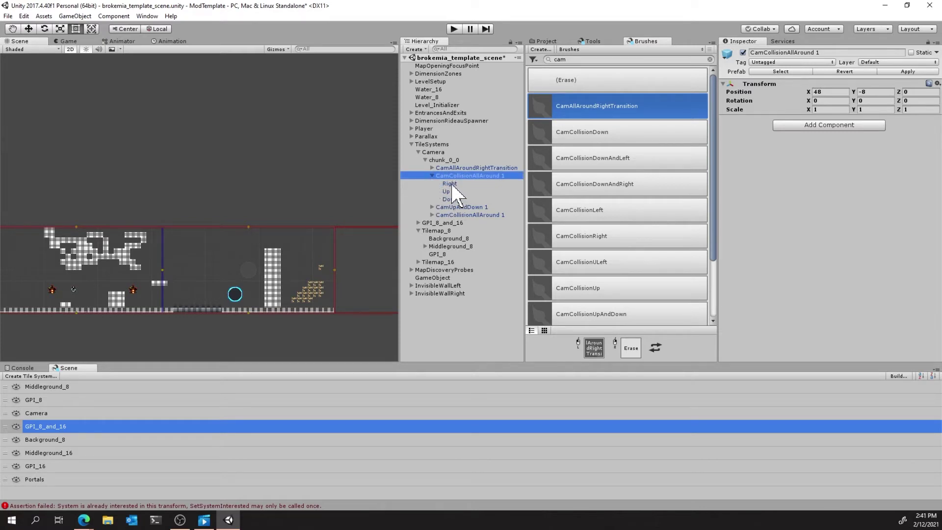
pyautogui.click(449, 183)
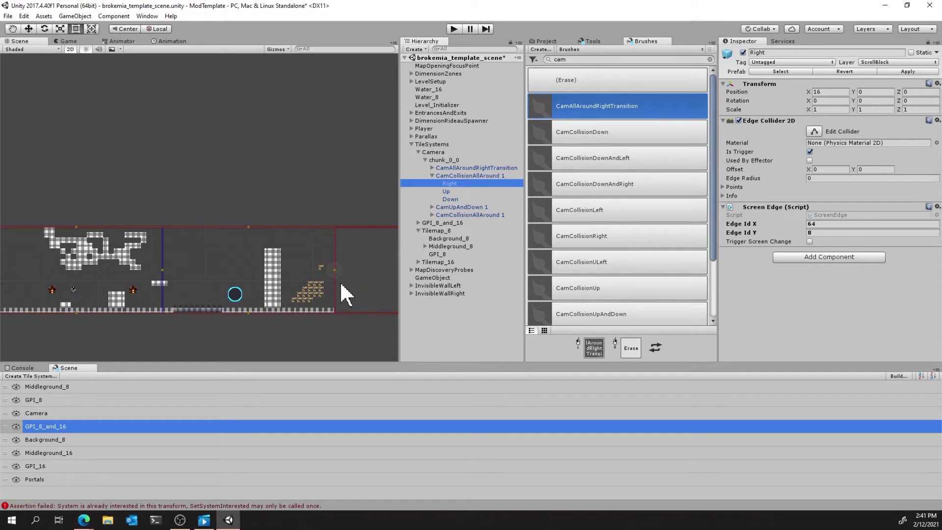
pyautogui.moveTo(349, 297); pyautogui.dragTo(296, 252, button='middle')
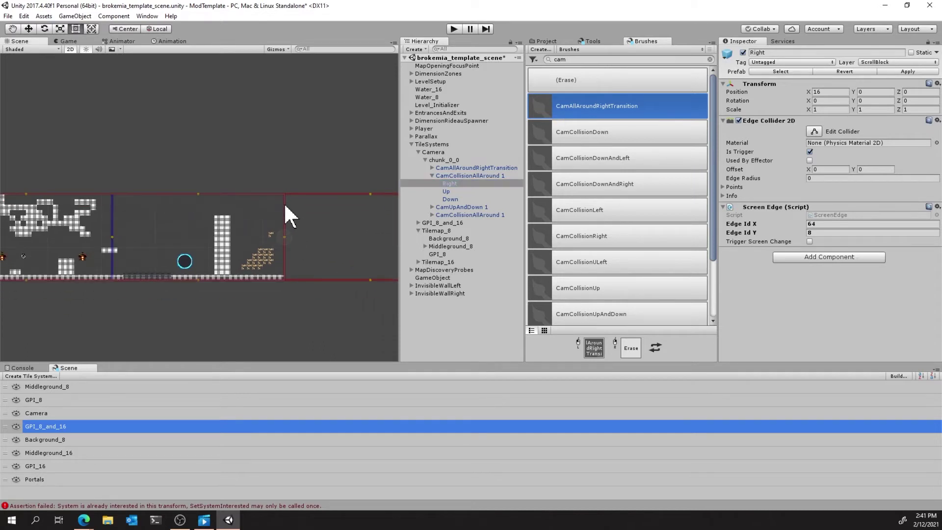
pyautogui.moveTo(326, 326); pyautogui.dragTo(259, 297, button='middle')
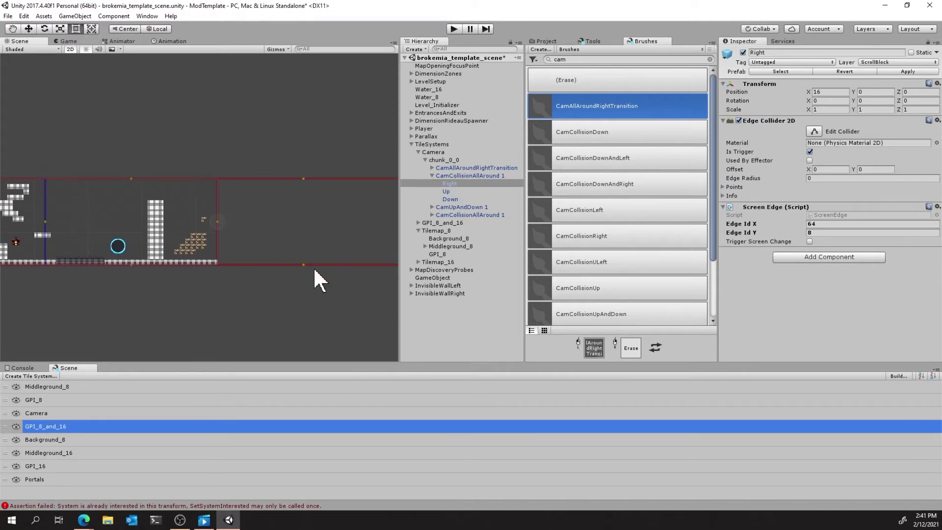
pyautogui.moveTo(315, 242); pyautogui.dragTo(207, 249, button='middle')
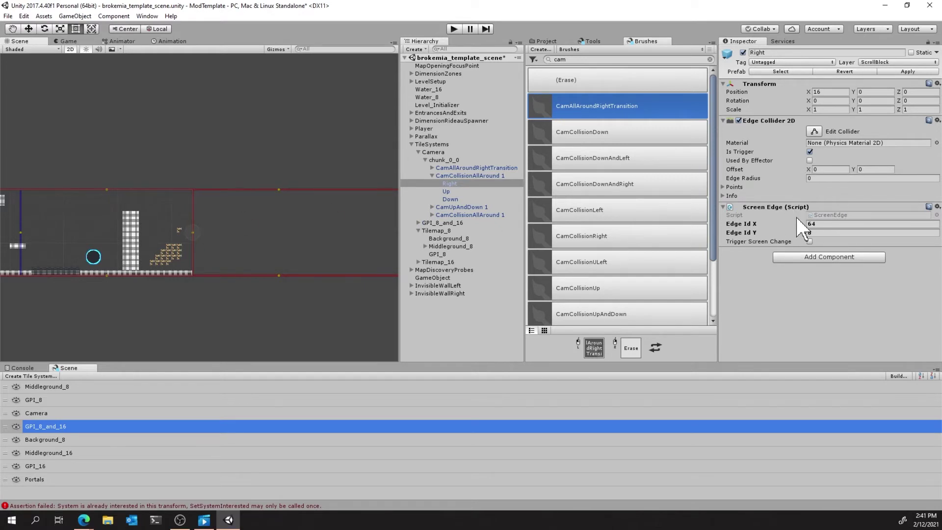
pyautogui.click(810, 241)
pyautogui.moveTo(199, 233); pyautogui.dragTo(168, 238, button='middle')
pyautogui.scroll(-3, 274, 258)
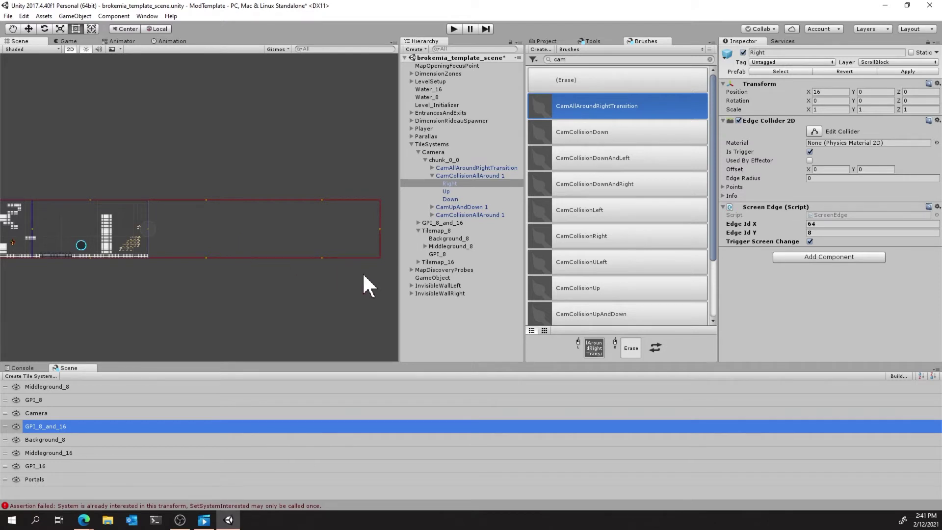
# Set the Middleground_8 tile system's grid to 128 columns and rebuild it
pyautogui.click(419, 153)
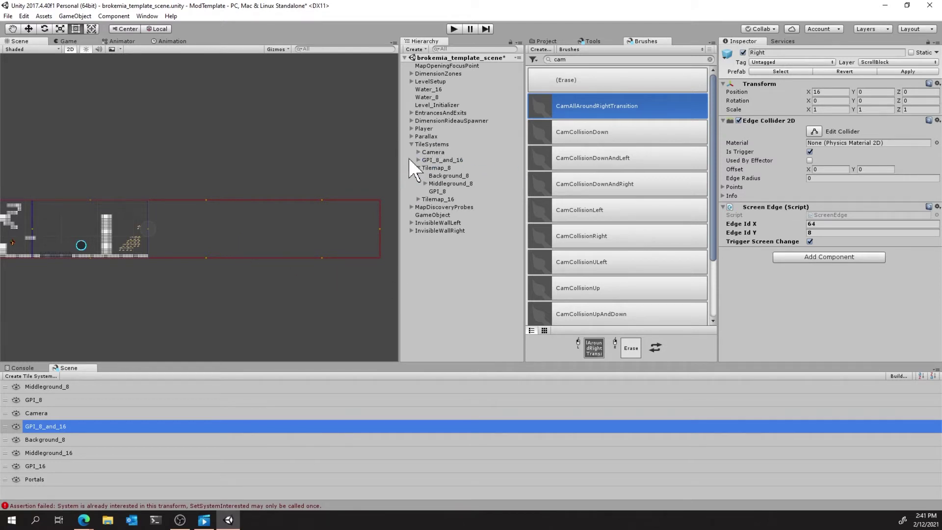
pyautogui.click(433, 168)
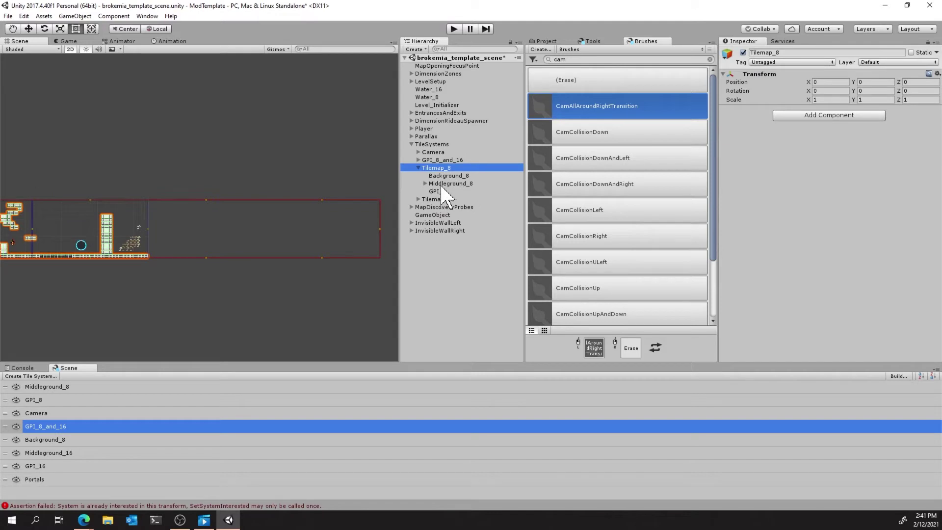
pyautogui.click(450, 183)
pyautogui.scroll(2, 212, 280)
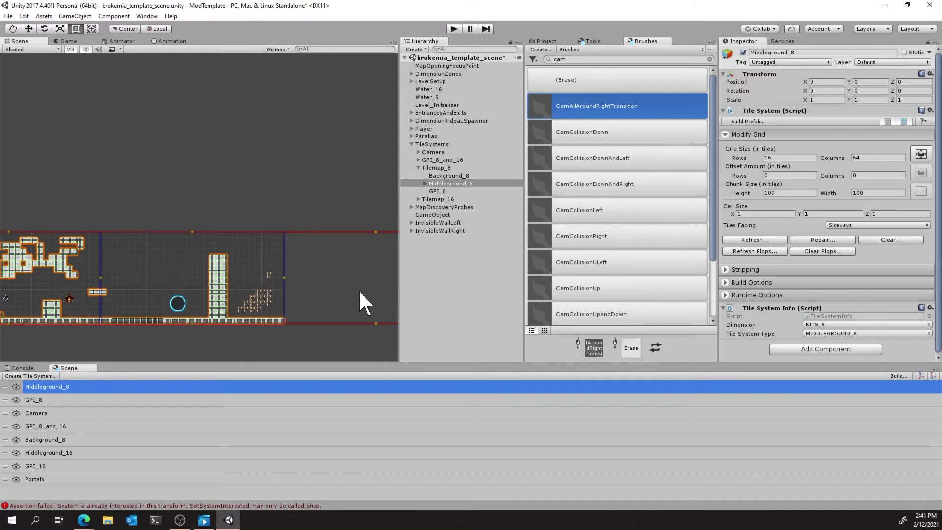
pyautogui.moveTo(363, 294); pyautogui.dragTo(308, 280, button='middle')
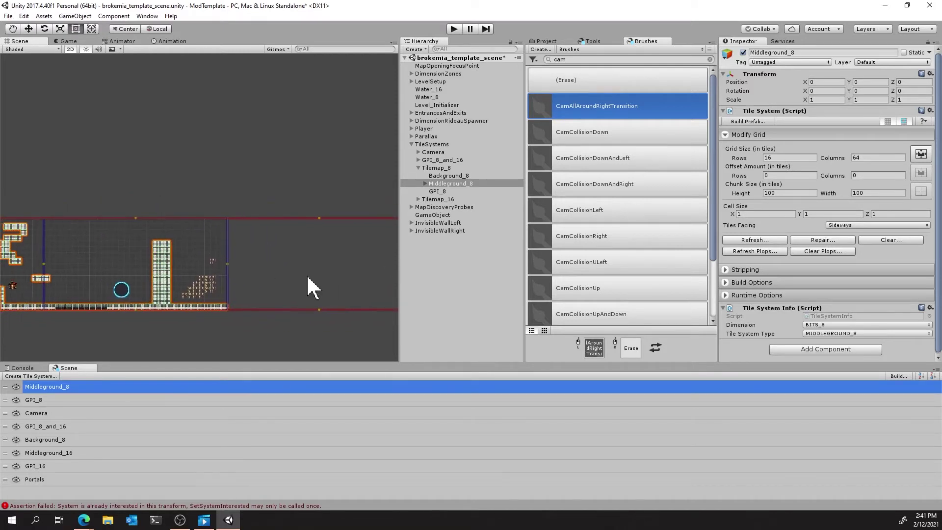
pyautogui.scroll(-2, 308, 280)
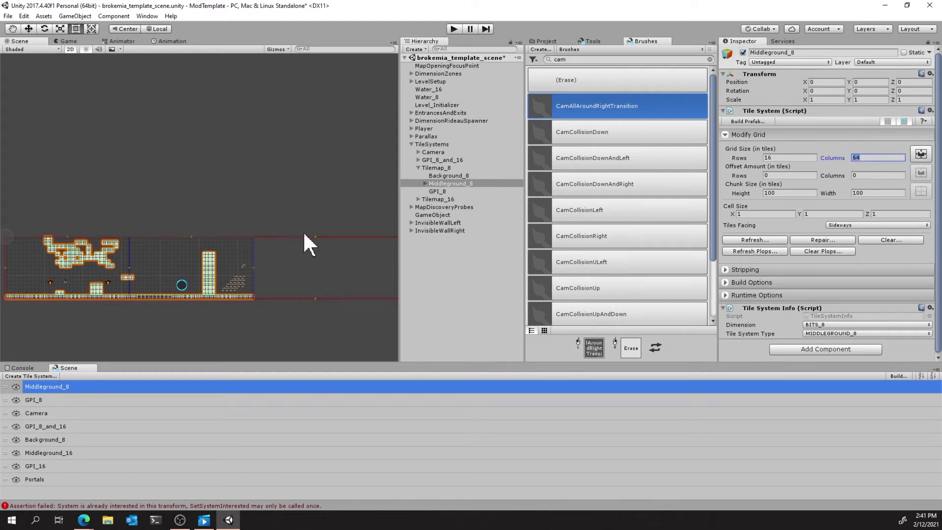
pyautogui.scroll(-1, 304, 274)
pyautogui.moveTo(377, 281); pyautogui.dragTo(224, 287, button='middle')
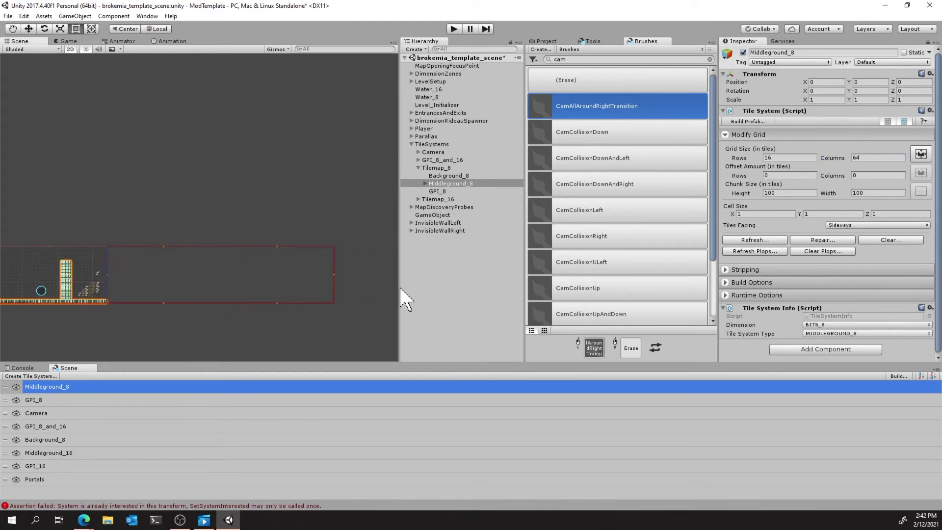
pyautogui.click(871, 158)
pyautogui.write('128')
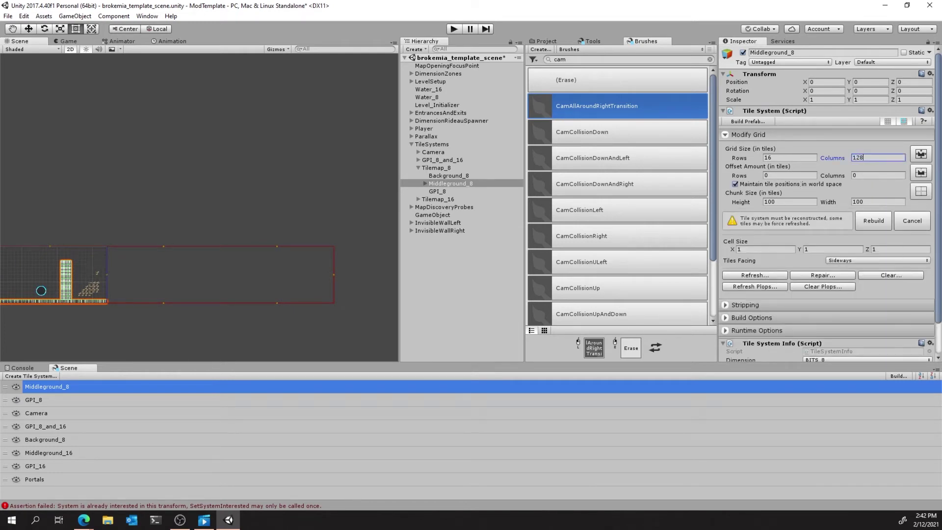
pyautogui.click(873, 221)
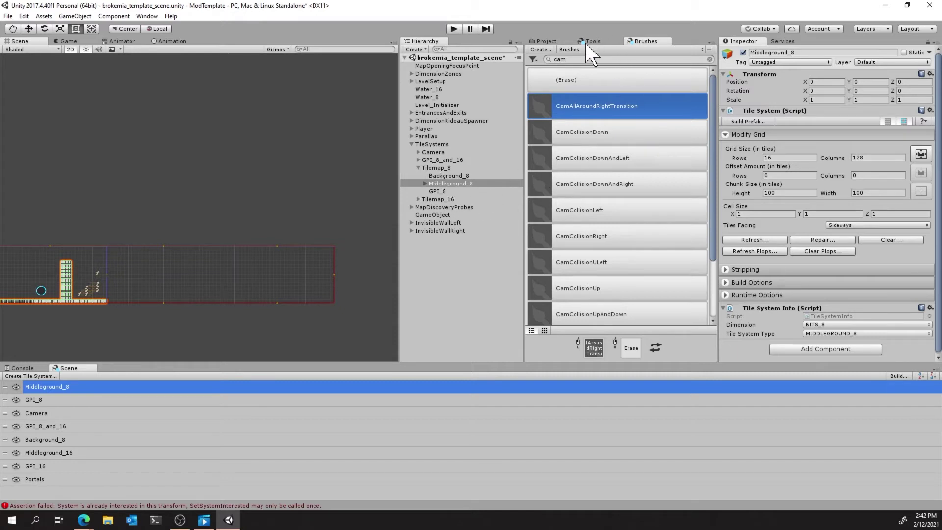
# Replace the brush filter with "templ" and activate the Paint tool for the Middleground_8 tile system
pyautogui.click(578, 68)
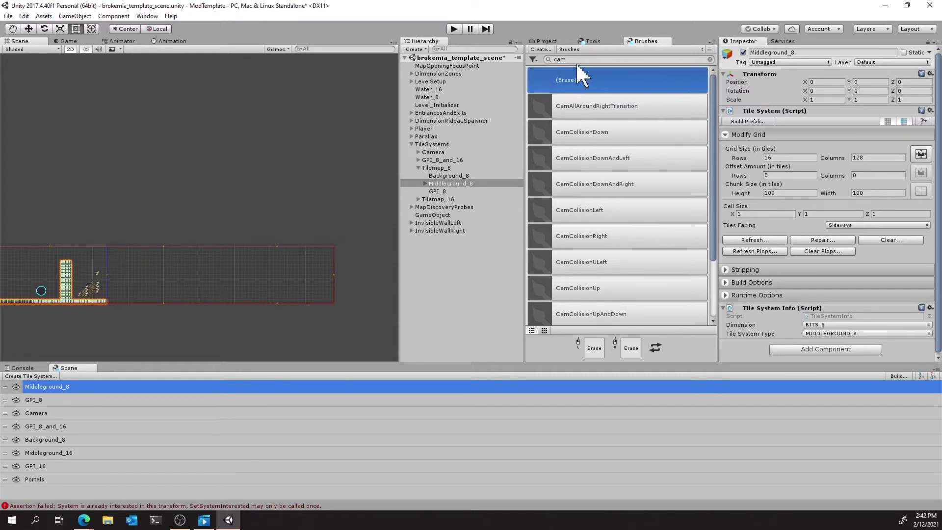
pyautogui.click(584, 110)
pyautogui.click(584, 60)
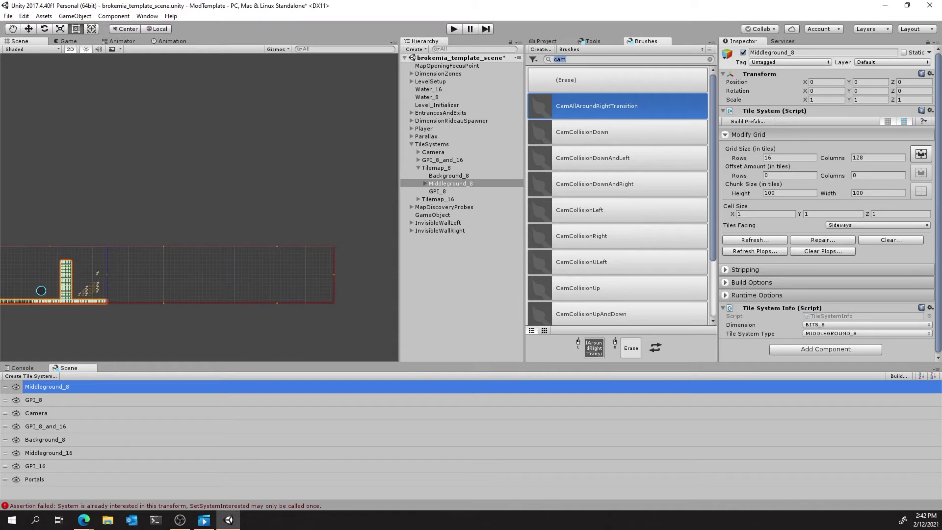
pyautogui.press('BackSpace')
pyautogui.click(570, 50)
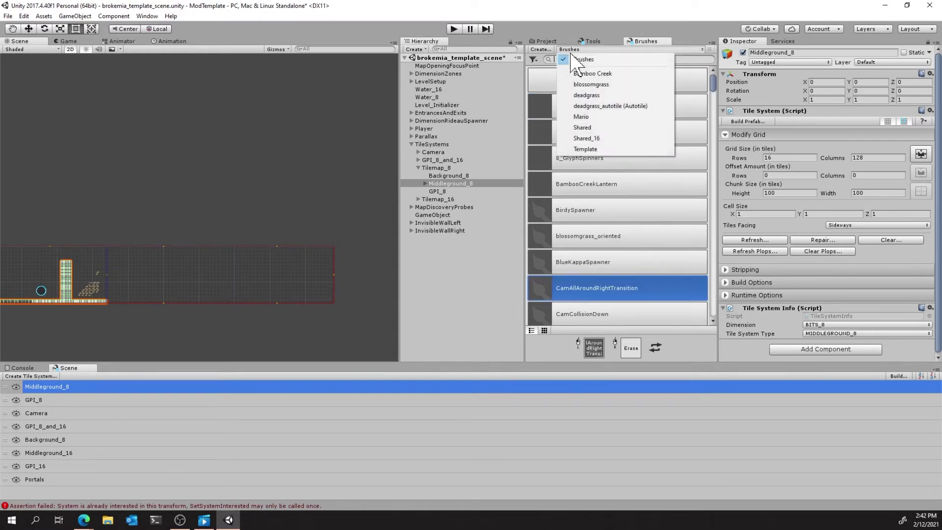
pyautogui.click(696, 58)
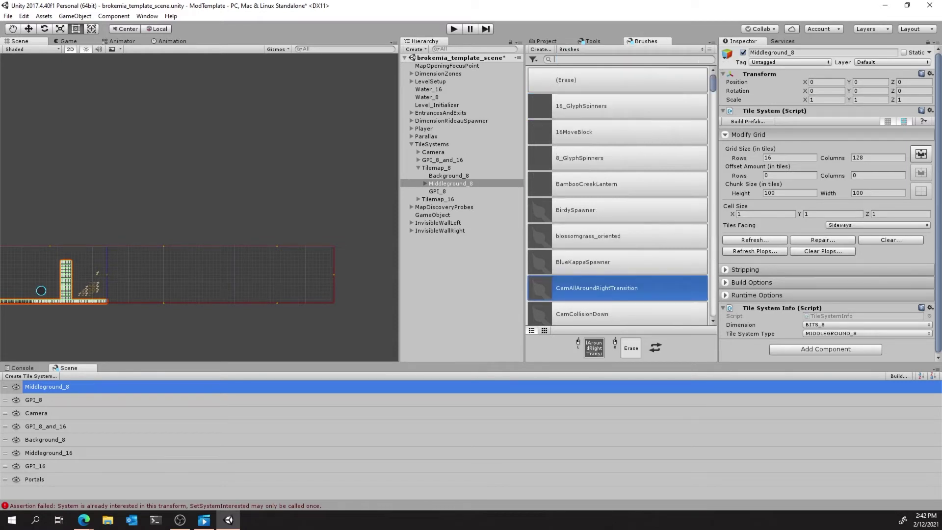
pyautogui.write('templ')
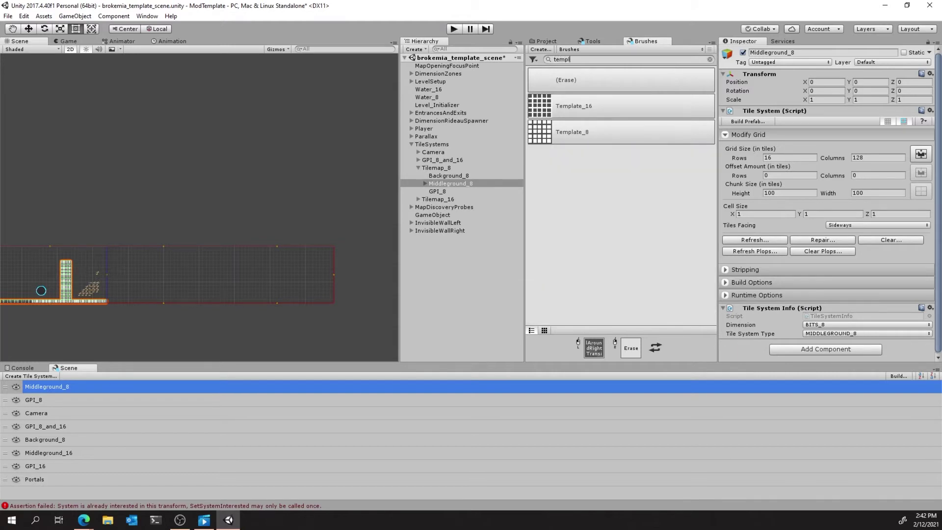
pyautogui.click(575, 135)
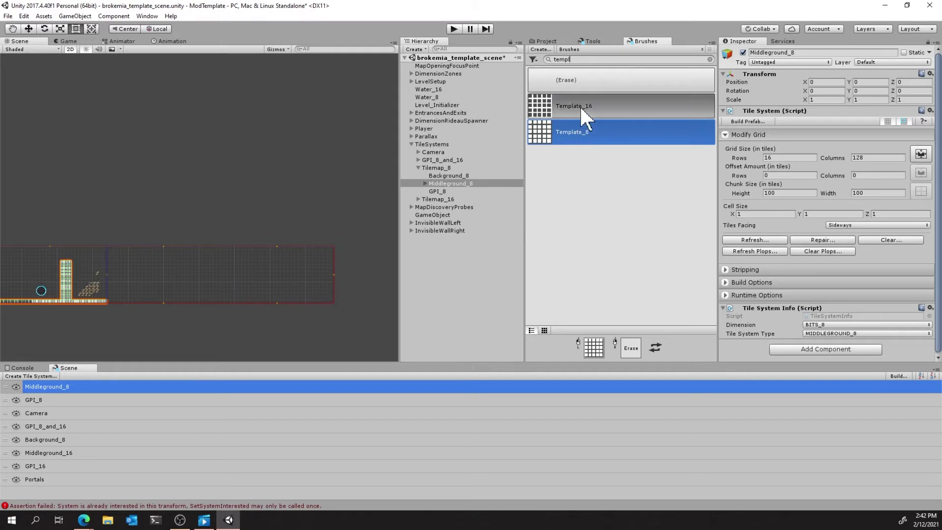
pyautogui.click(593, 41)
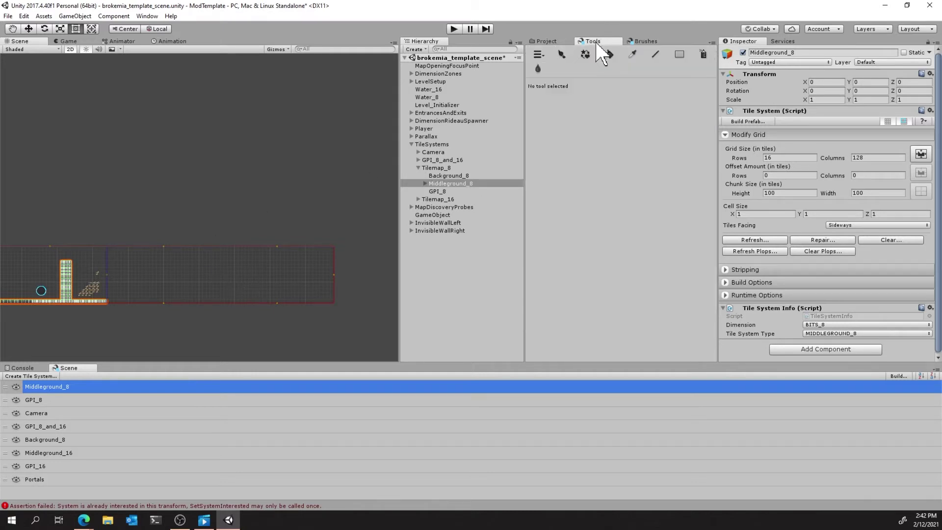
pyautogui.click(562, 54)
pyautogui.click(645, 41)
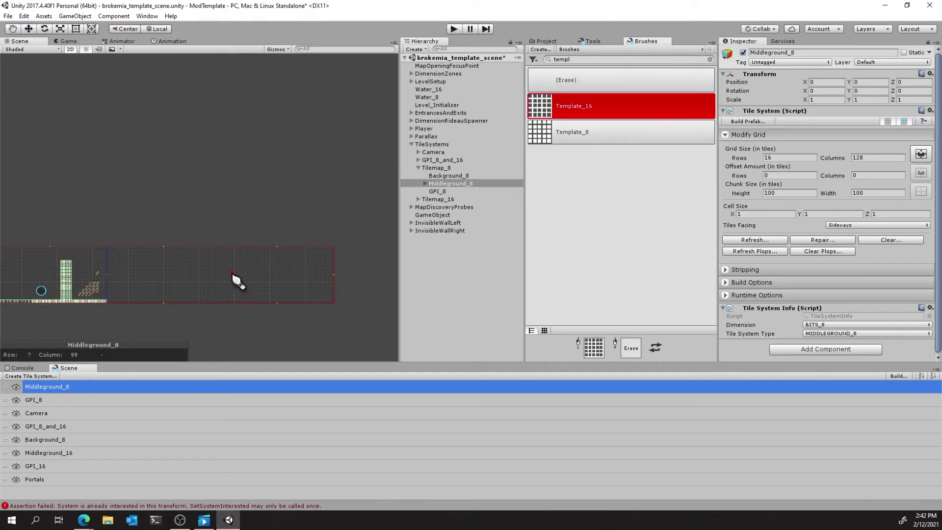
# Try painting Template_16 tiles in the extended area of Middleground_8 and erase them
pyautogui.scroll(5, 235, 273)
pyautogui.moveTo(201, 278)
pyautogui.mouseDown()
pyautogui.moveTo(216, 269)
pyautogui.moveTo(216, 292)
pyautogui.mouseUp()
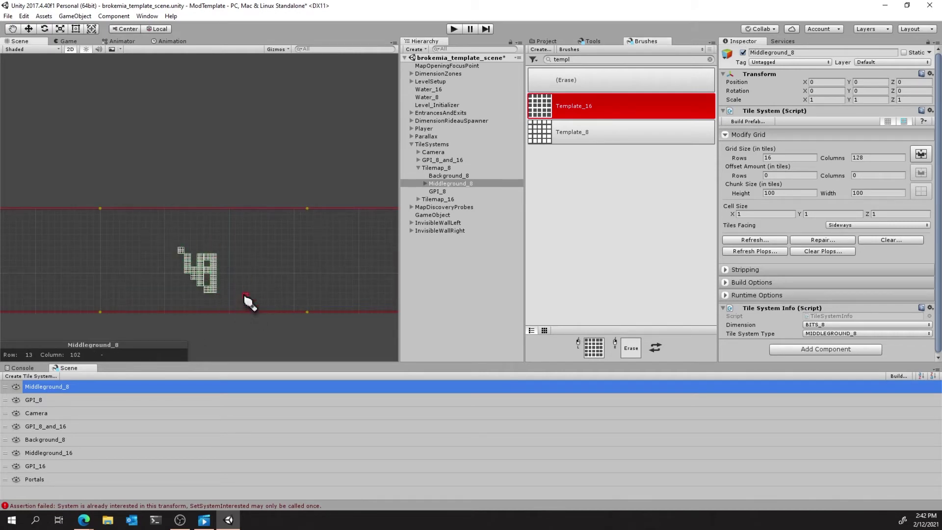
pyautogui.rightClick(180, 248)
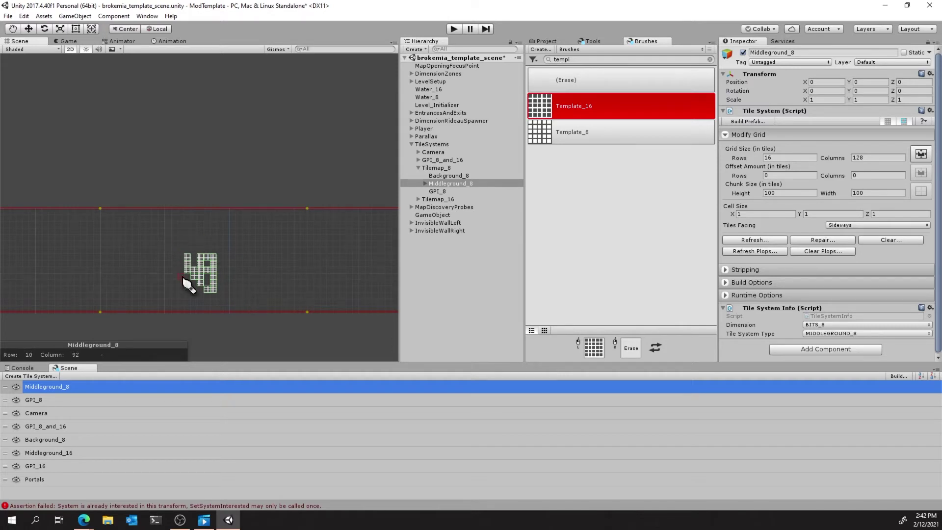
pyautogui.moveTo(187, 270)
pyautogui.mouseDown(button='right')
pyautogui.moveTo(189, 262)
pyautogui.moveTo(190, 300)
pyautogui.moveTo(202, 263)
pyautogui.moveTo(206, 280)
pyautogui.moveTo(209, 250)
pyautogui.moveTo(262, 279)
pyautogui.mouseUp(button='right')
# Paint a diagonal stroke of Template_8 tiles down to about row 11, column 97 in the extended Middleground_8 area
pyautogui.click(608, 139)
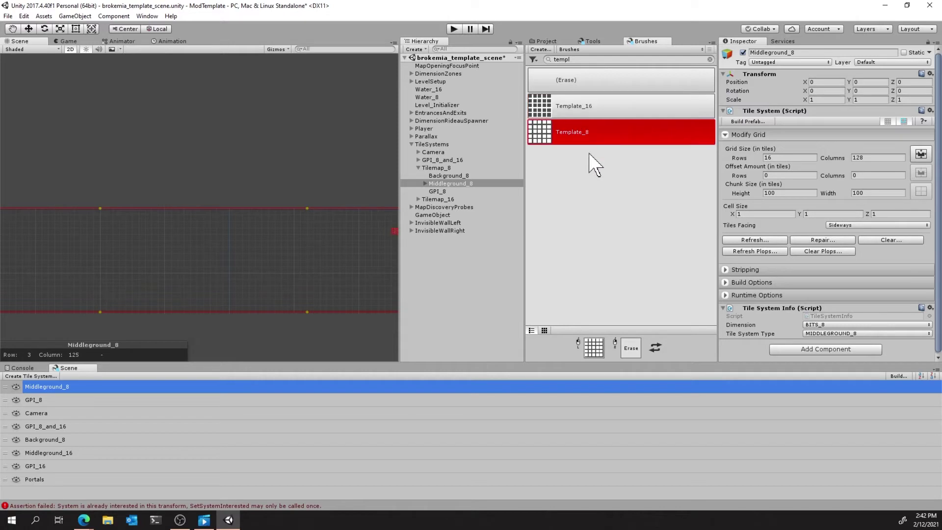
pyautogui.moveTo(265, 238); pyautogui.dragTo(212, 282)
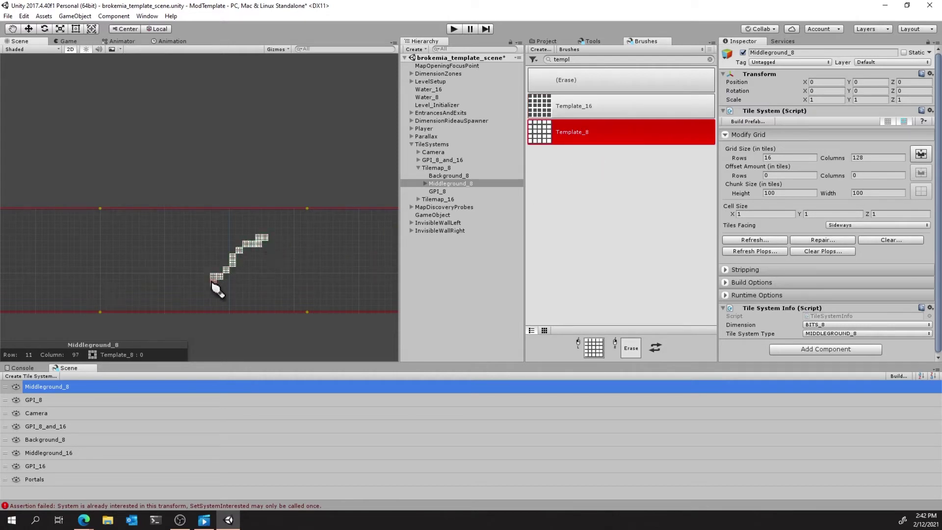
# Erase the diagonal stroke of Template_8 tiles from the extended Middleground_8 area
pyautogui.moveTo(211, 282)
pyautogui.mouseDown(button='right')
pyautogui.moveTo(274, 231)
pyautogui.moveTo(269, 237)
pyautogui.mouseUp(button='right')
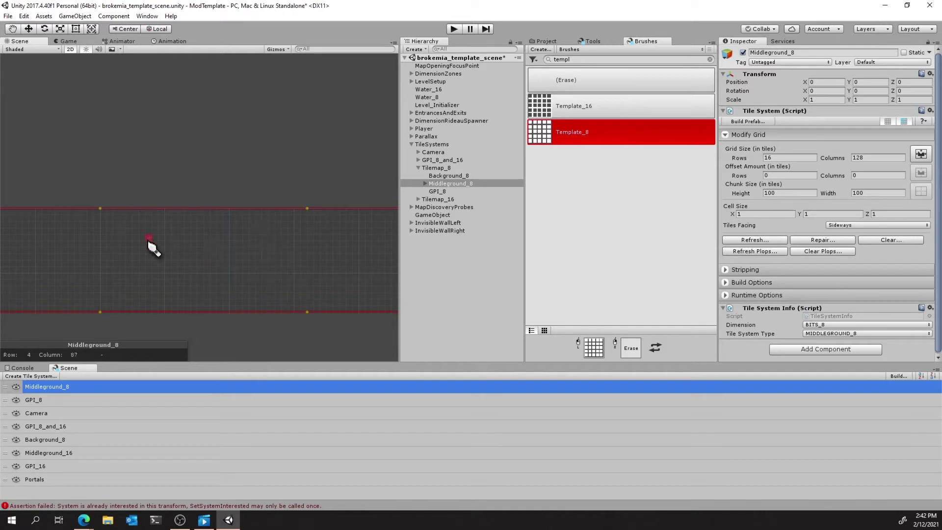
# With Template_8, extend the floor to about column 70 and paint a short platform in row 13 up to column 82
pyautogui.moveTo(151, 246); pyautogui.dragTo(341, 252, button='middle')
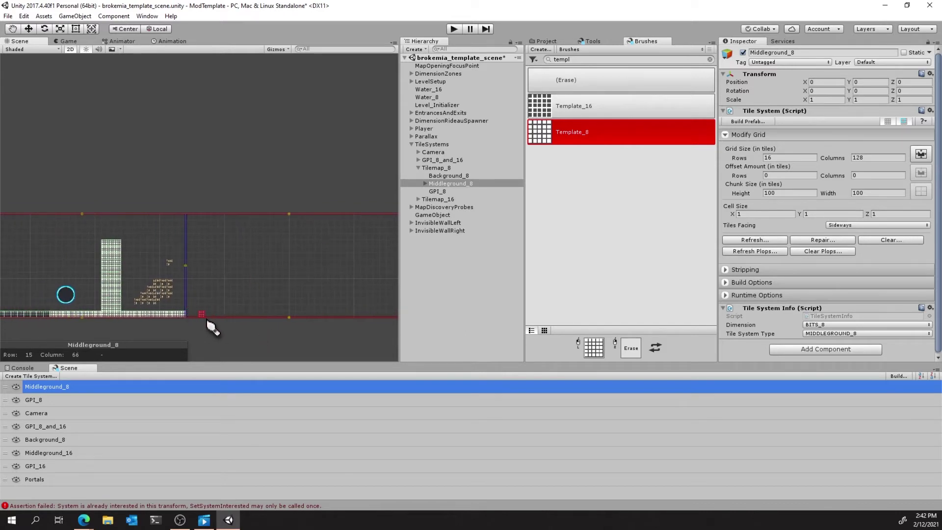
pyautogui.scroll(2, 213, 327)
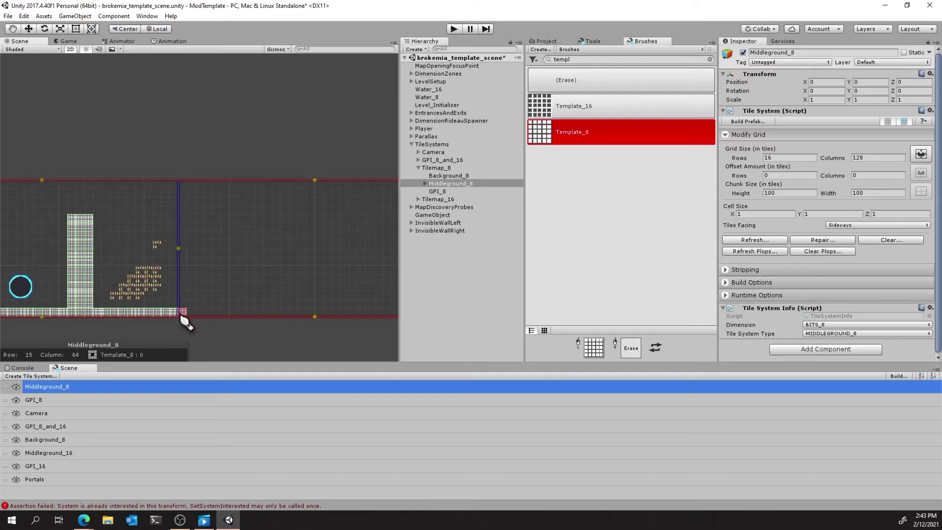
pyautogui.moveTo(353, 311)
pyautogui.mouseDown(button='middle')
pyautogui.moveTo(230, 321)
pyautogui.moveTo(225, 280)
pyautogui.mouseUp(button='middle')
pyautogui.moveTo(167, 275); pyautogui.dragTo(216, 274)
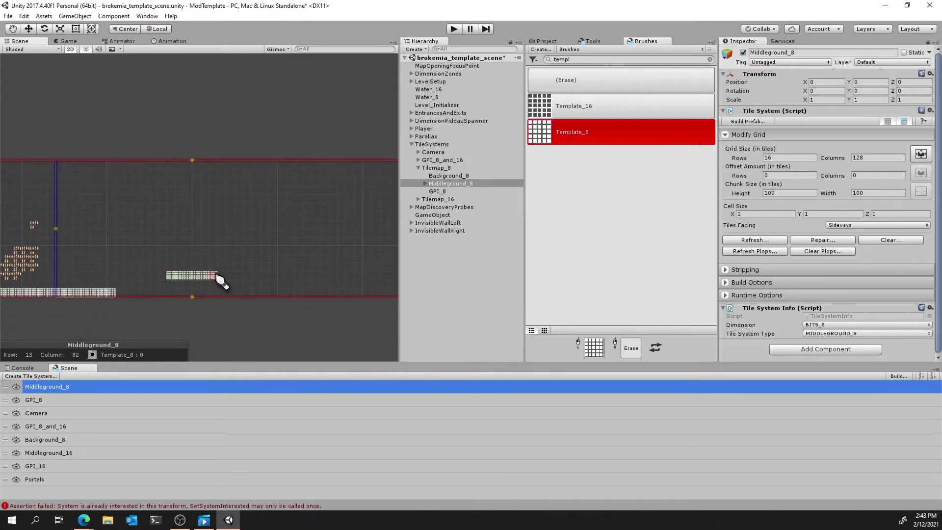
# Paint a three-row block of Template_8 tiles on the bottom rows between about columns 98 and 105
pyautogui.moveTo(311, 255)
pyautogui.mouseDown(button='middle')
pyautogui.moveTo(248, 257)
pyautogui.moveTo(216, 227)
pyautogui.mouseUp(button='middle')
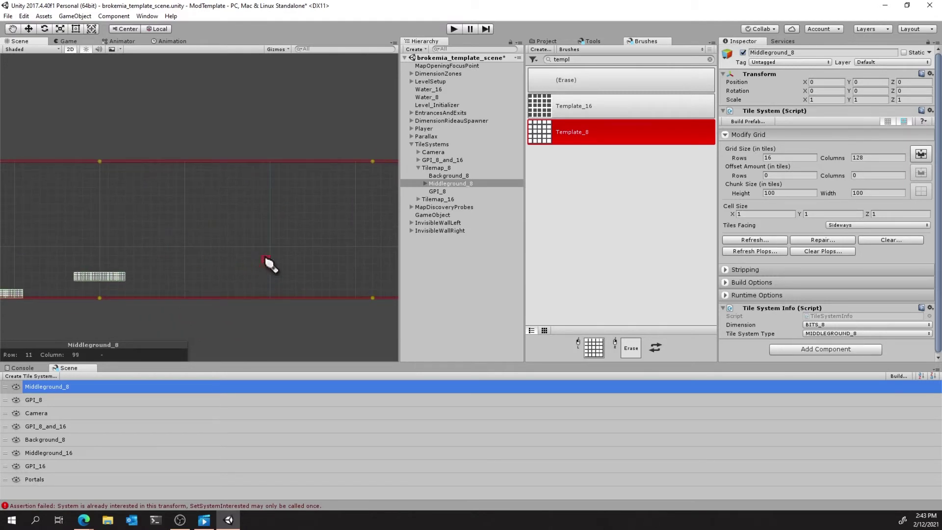
pyautogui.moveTo(266, 258); pyautogui.dragTo(204, 237, button='middle')
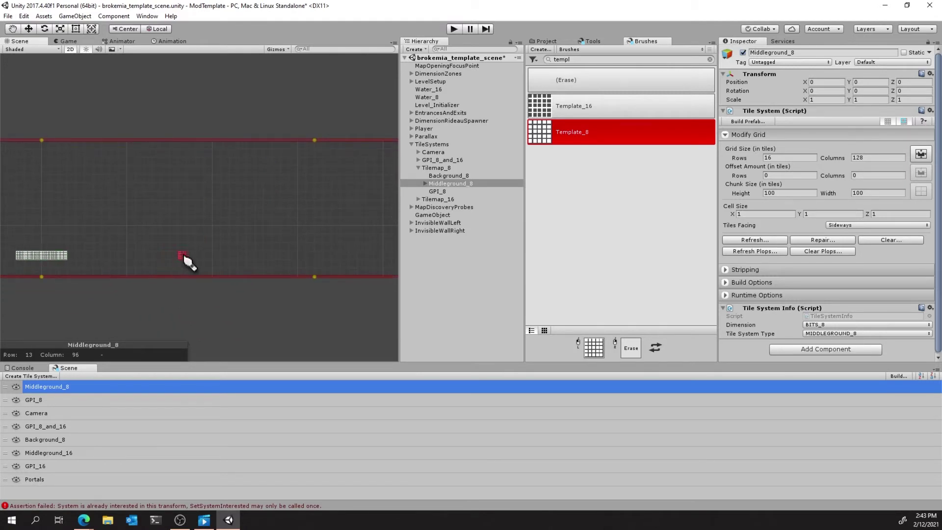
pyautogui.moveTo(201, 254)
pyautogui.mouseDown()
pyautogui.moveTo(251, 254)
pyautogui.moveTo(209, 264)
pyautogui.moveTo(244, 260)
pyautogui.moveTo(218, 267)
pyautogui.moveTo(249, 276)
pyautogui.moveTo(249, 261)
pyautogui.moveTo(259, 266)
pyautogui.moveTo(269, 292)
pyautogui.moveTo(212, 273)
pyautogui.mouseUp()
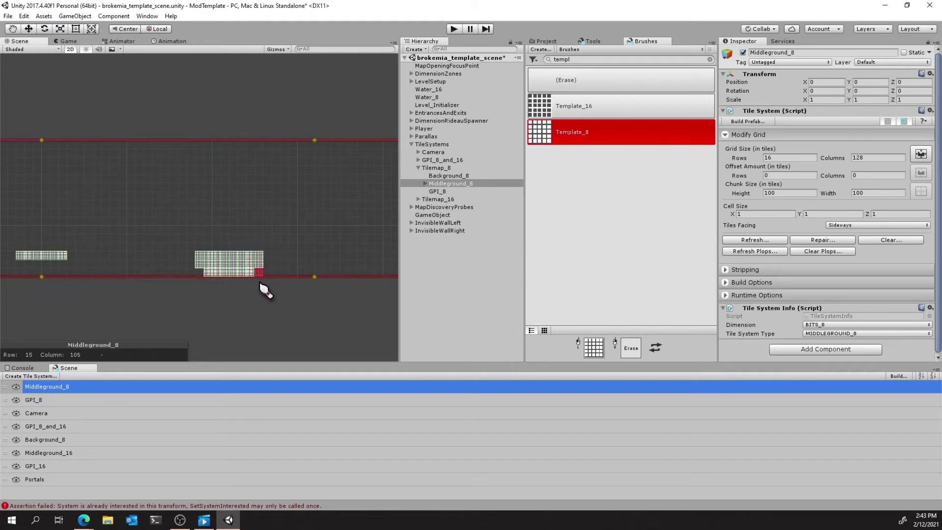
# Paint a stepped mass of Template_8 tiles about 11 columns wide at the right end of Middleground_8, from row 9 down
pyautogui.moveTo(273, 252); pyautogui.dragTo(253, 309, button='middle')
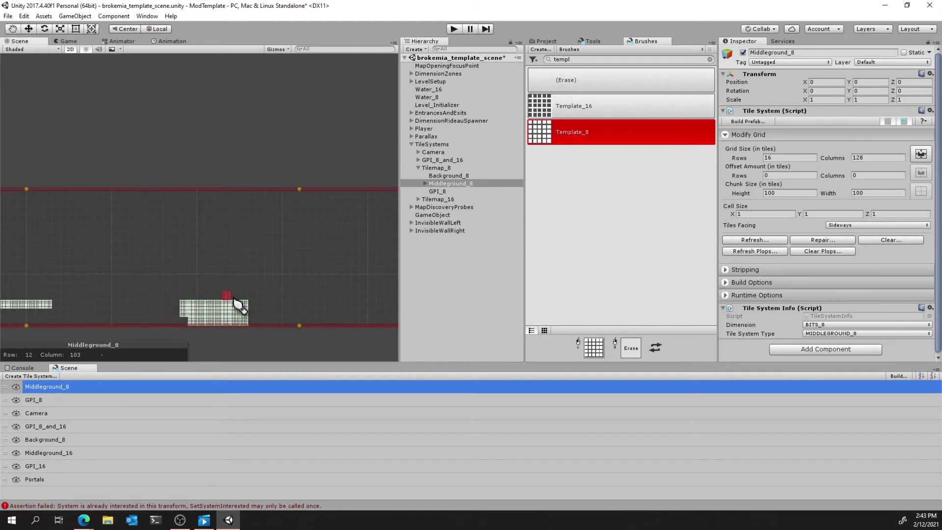
pyautogui.moveTo(303, 265); pyautogui.dragTo(173, 243, button='middle')
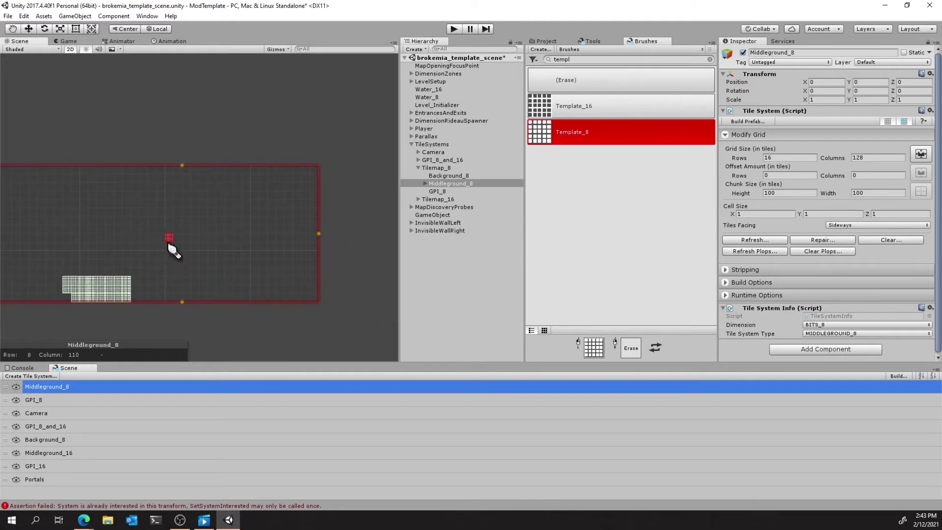
pyautogui.moveTo(227, 248)
pyautogui.mouseDown()
pyautogui.moveTo(278, 252)
pyautogui.moveTo(241, 257)
pyautogui.moveTo(248, 265)
pyautogui.moveTo(234, 260)
pyautogui.moveTo(276, 290)
pyautogui.moveTo(316, 278)
pyautogui.moveTo(244, 260)
pyautogui.moveTo(277, 273)
pyautogui.moveTo(309, 263)
pyautogui.moveTo(317, 289)
pyautogui.moveTo(299, 288)
pyautogui.mouseUp()
# Replace the brush filter with "spawn" and select the DimensionPortalSpawner brush
pyautogui.moveTo(165, 276); pyautogui.dragTo(355, 283, button='middle')
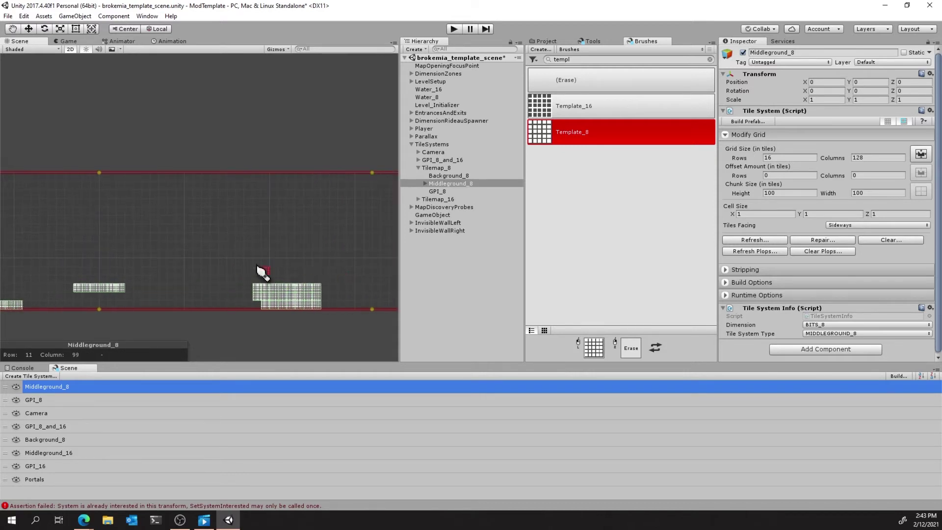
pyautogui.scroll(-5, 255, 267)
pyautogui.moveTo(147, 241); pyautogui.dragTo(233, 250, button='middle')
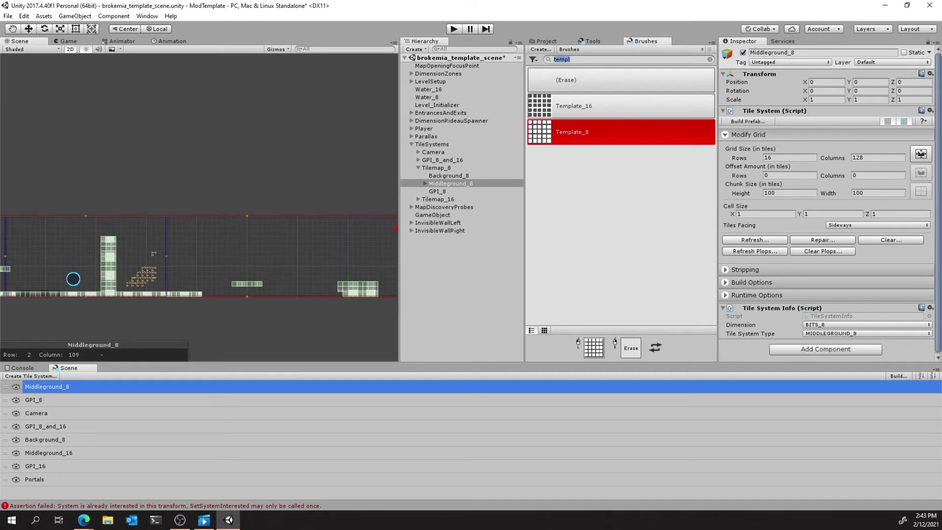
pyautogui.press('BackSpace')
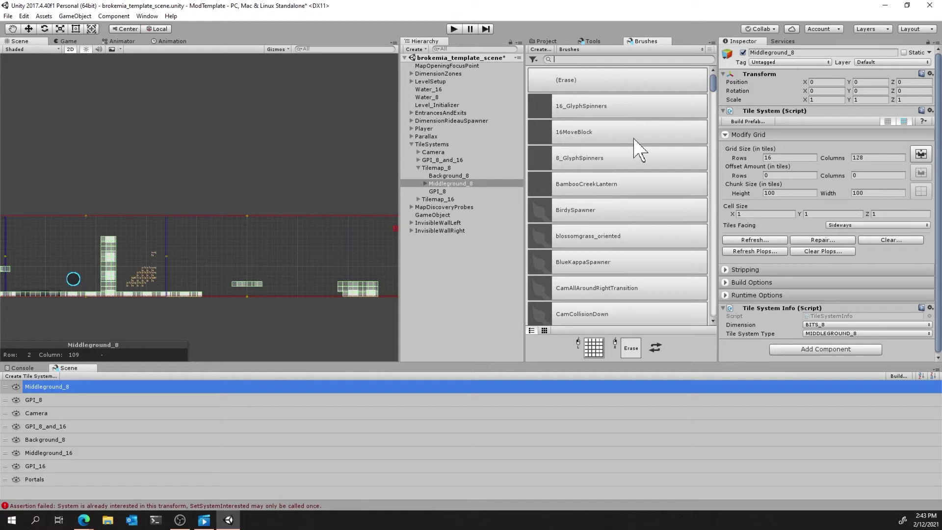
pyautogui.scroll(-3, 638, 171)
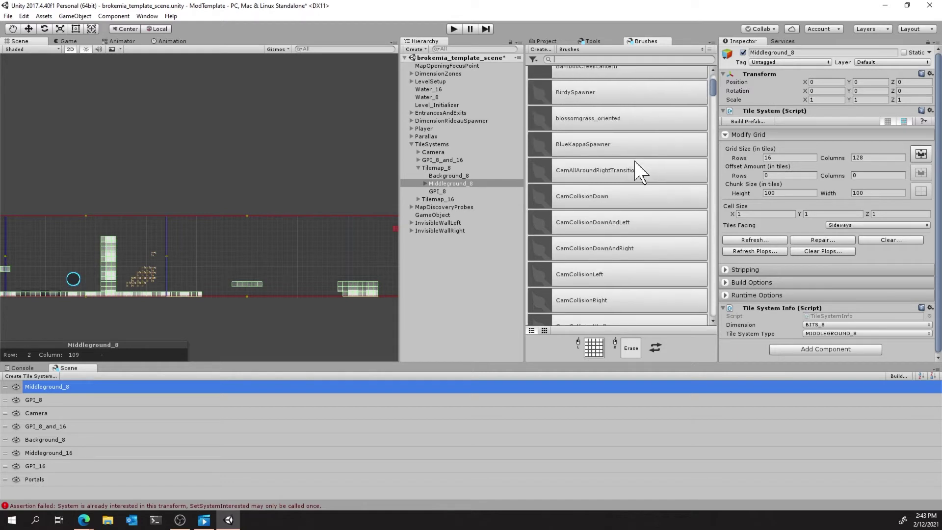
pyautogui.scroll(1, 636, 181)
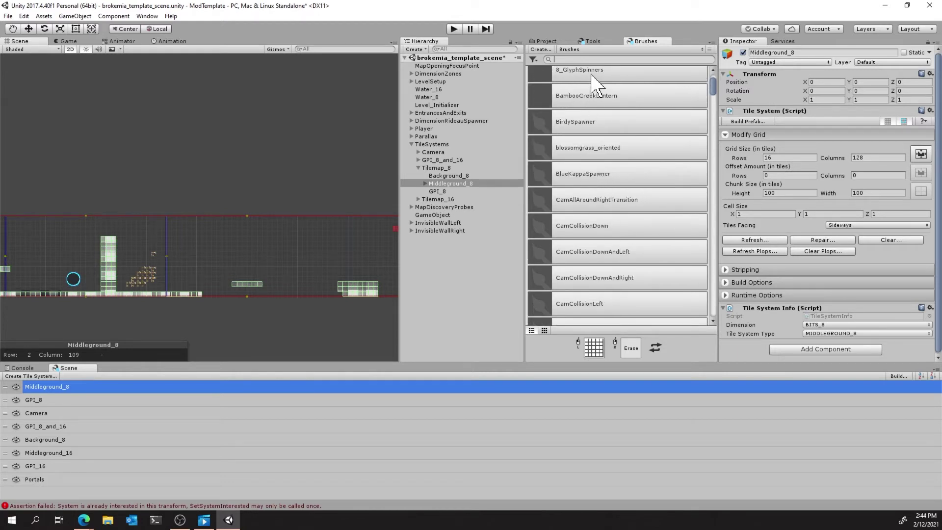
pyautogui.write('spawn')
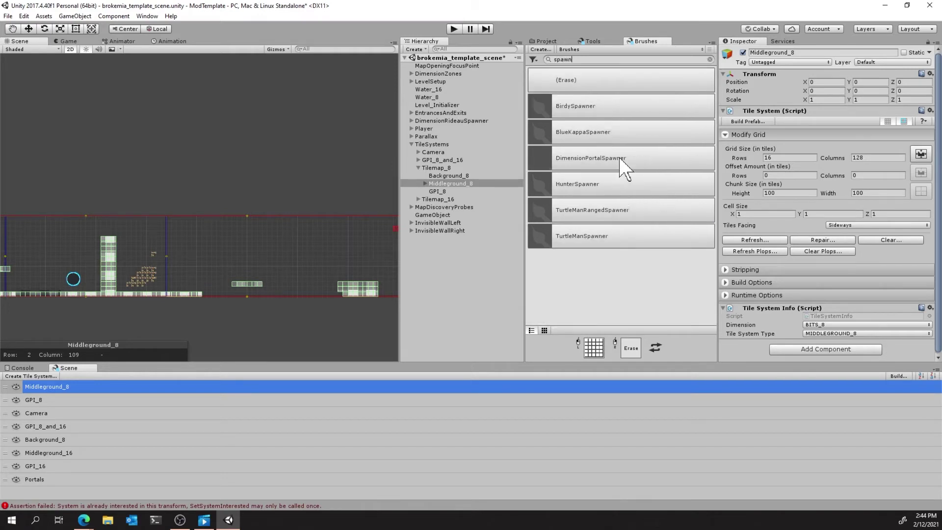
pyautogui.click(567, 163)
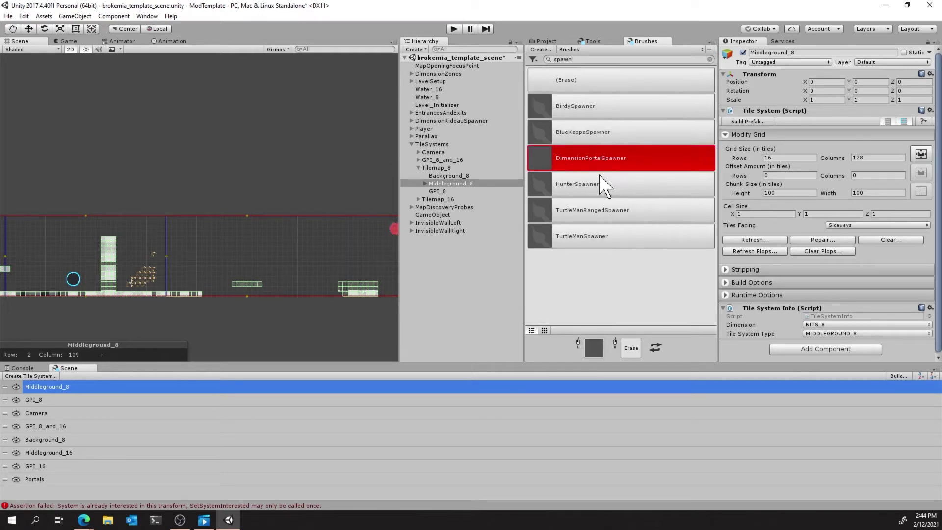
# Select the GPI_8_and_16 tile system, set its grid to 128 columns and rebuild it
pyautogui.moveTo(355, 253); pyautogui.dragTo(298, 256, button='middle')
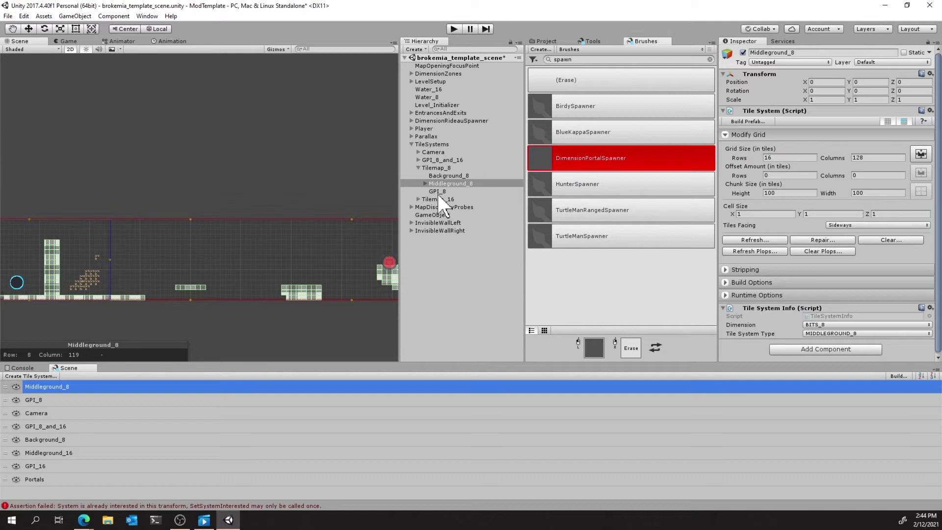
pyautogui.click(38, 426)
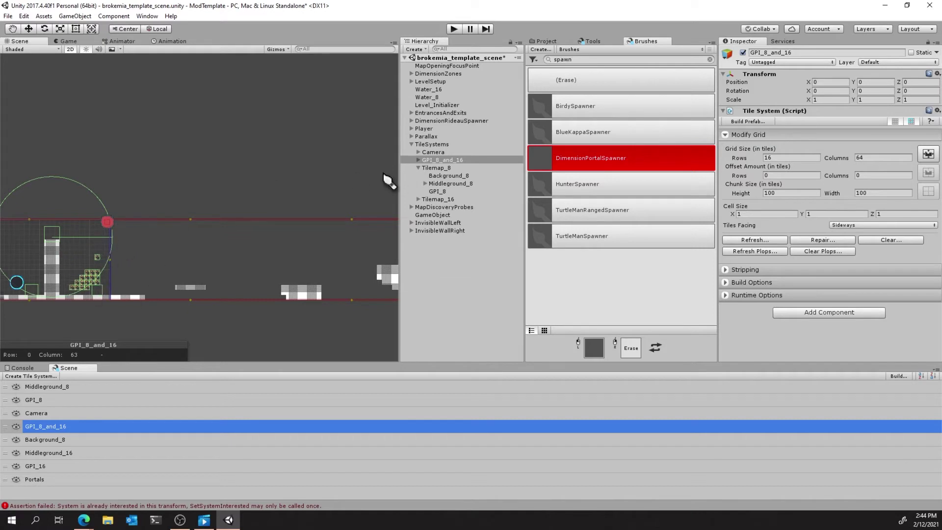
pyautogui.click(877, 158)
pyautogui.write('128')
pyautogui.click(881, 222)
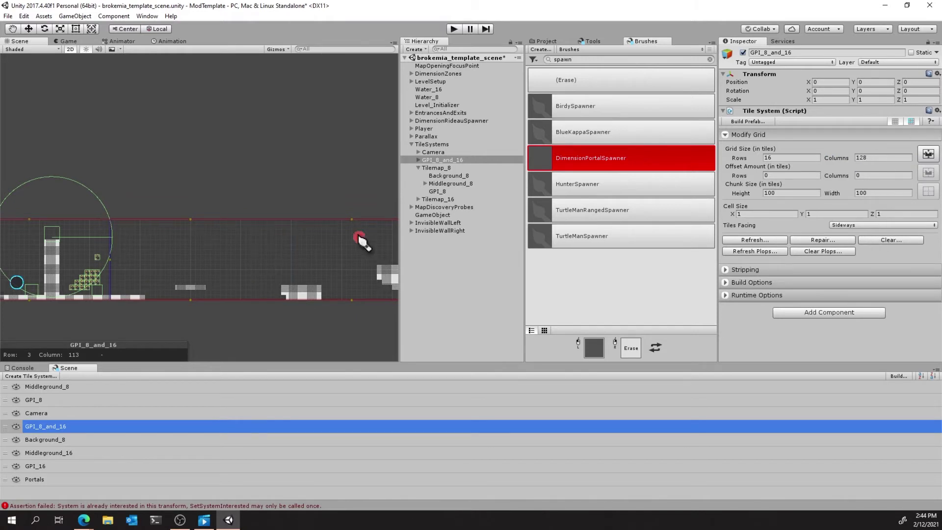
# Set the GPI_8_and_16 tile system's grid to 256 columns and rebuild it
pyautogui.scroll(-3, 363, 244)
pyautogui.moveTo(378, 230); pyautogui.dragTo(248, 200, button='middle')
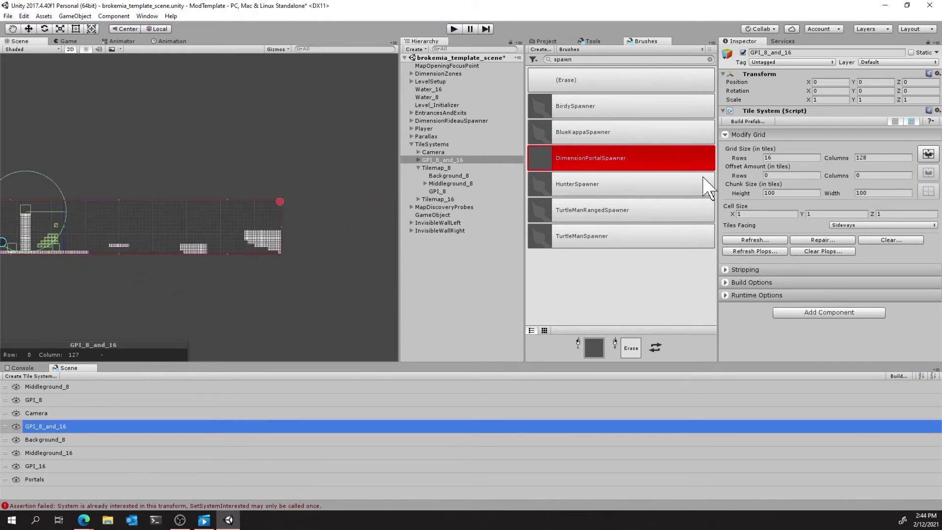
pyautogui.click(878, 158)
pyautogui.write('256')
pyautogui.click(882, 222)
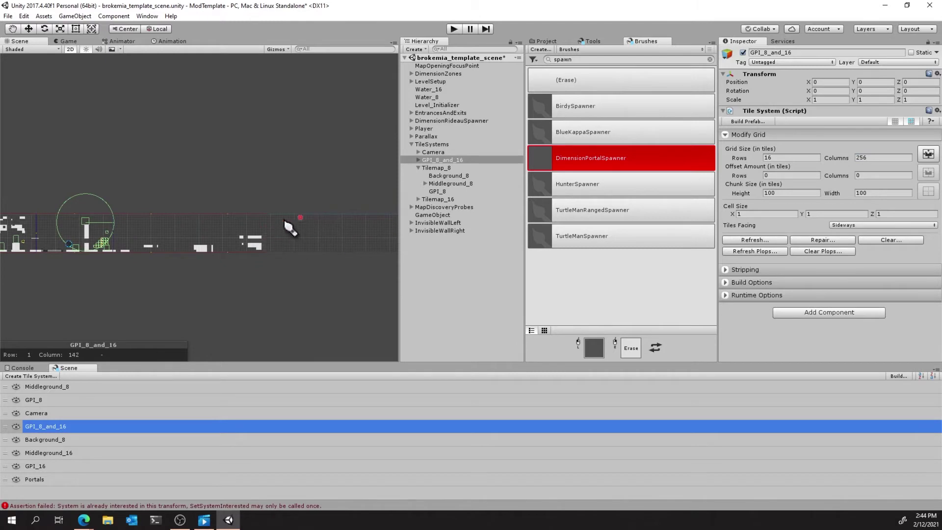
# Place a TurtleManSpawner on top of the three-row block near column 103 in GPI_8_and_16
pyautogui.scroll(5, 264, 245)
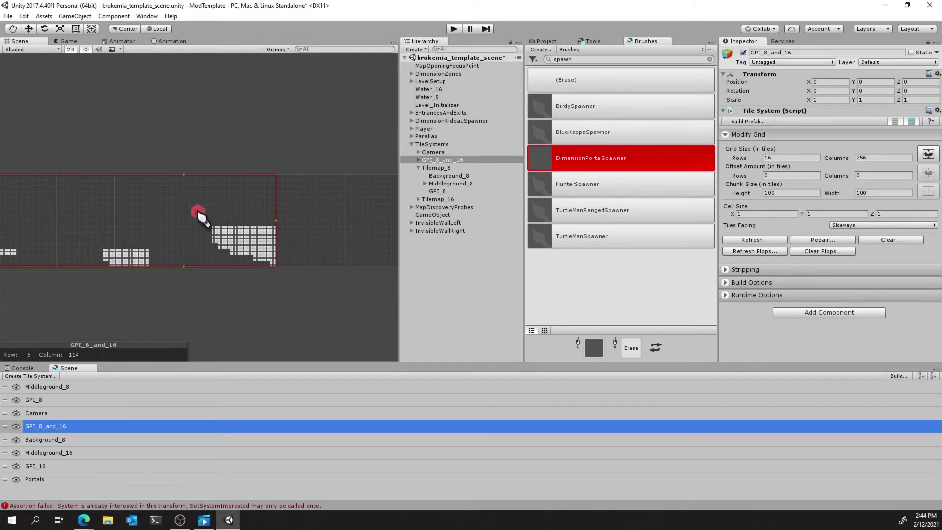
pyautogui.moveTo(199, 216)
pyautogui.mouseDown(button='middle')
pyautogui.moveTo(332, 216)
pyautogui.moveTo(389, 257)
pyautogui.mouseUp(button='middle')
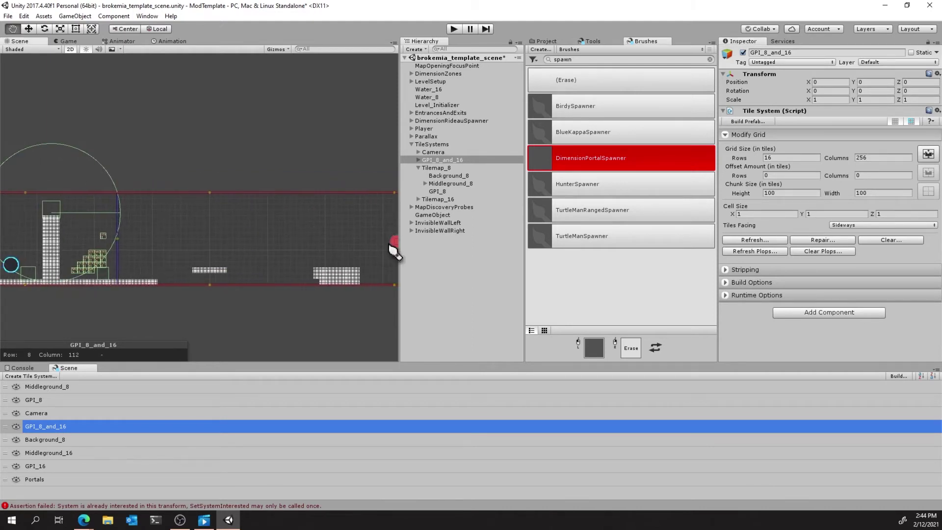
pyautogui.scroll(2, 223, 278)
pyautogui.scroll(2, 224, 277)
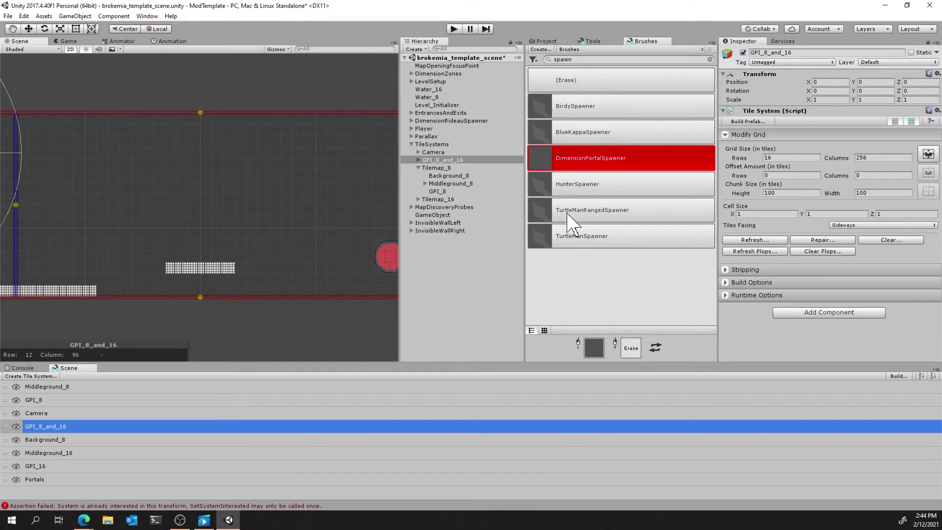
pyautogui.scroll(-2, 282, 253)
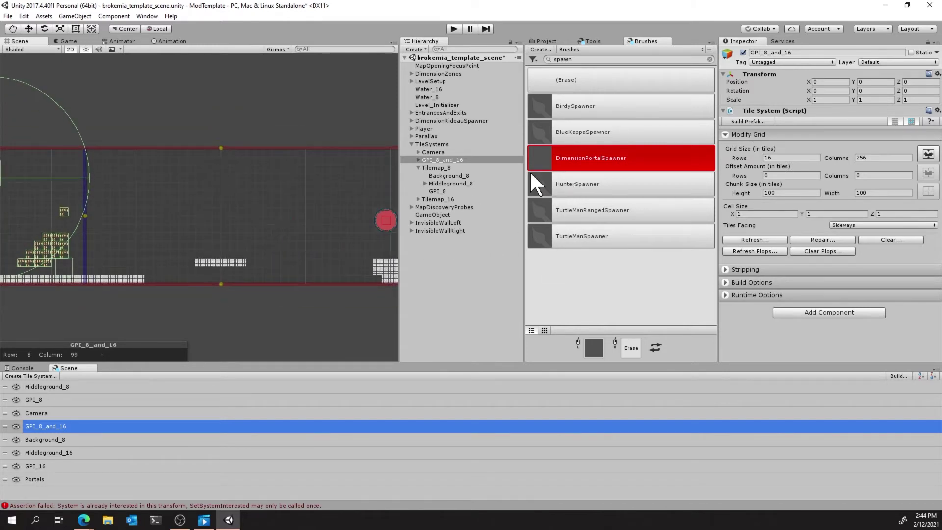
pyautogui.scroll(-1, 263, 280)
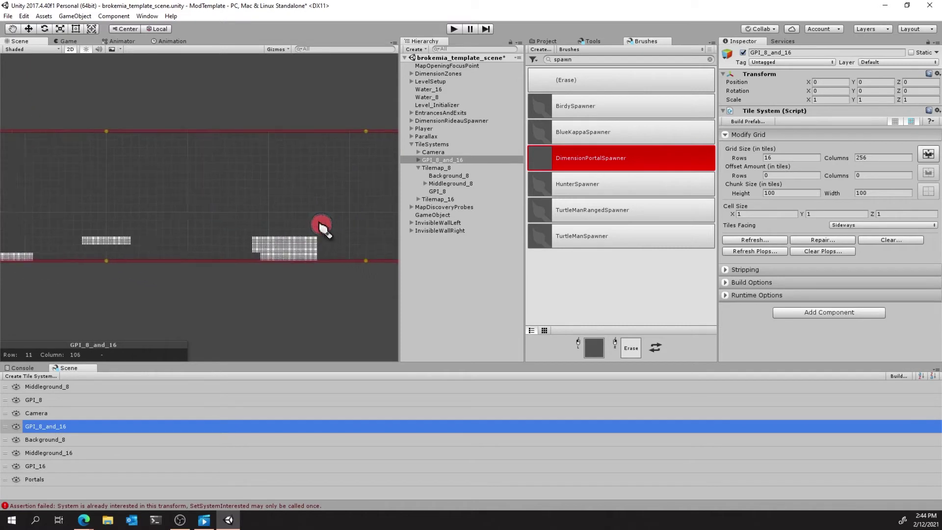
pyautogui.scroll(-2, 314, 231)
pyautogui.scroll(1, 306, 243)
pyautogui.scroll(4, 320, 232)
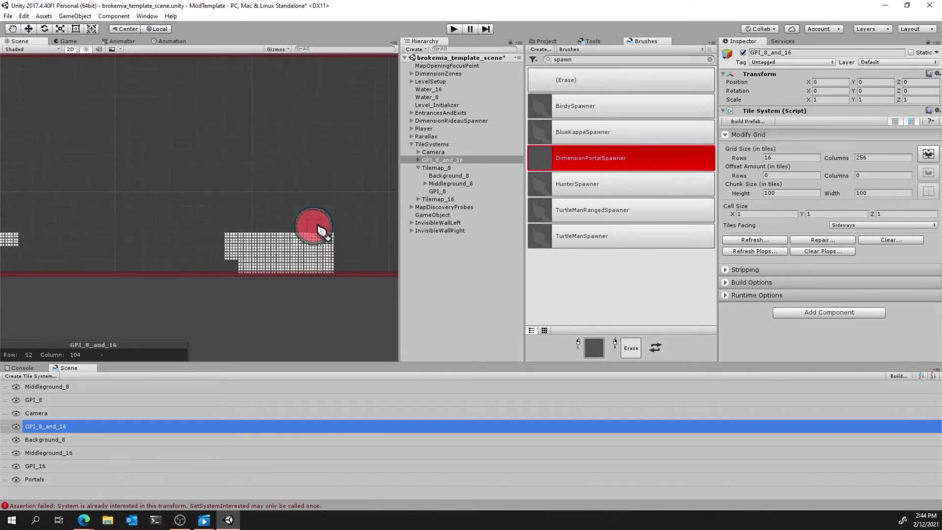
pyautogui.moveTo(356, 219); pyautogui.dragTo(289, 250, button='middle')
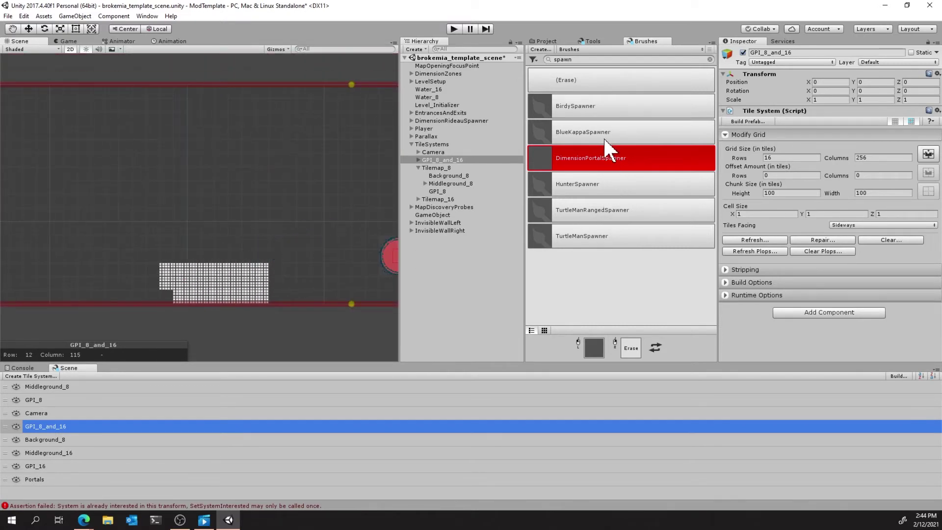
pyautogui.click(584, 240)
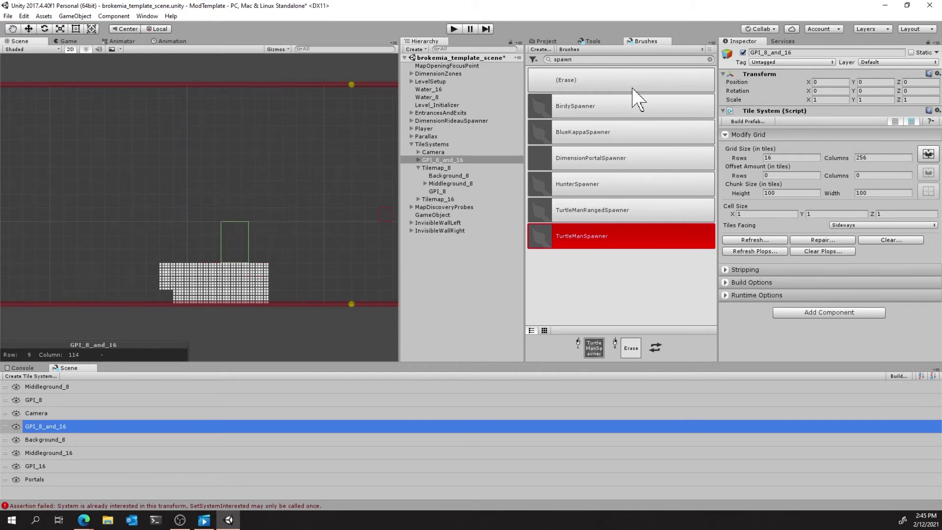
# Place a BlueKappaSpawner on the left part of the stepped block at the end of the extended area
pyautogui.moveTo(391, 170); pyautogui.dragTo(201, 173, button='middle')
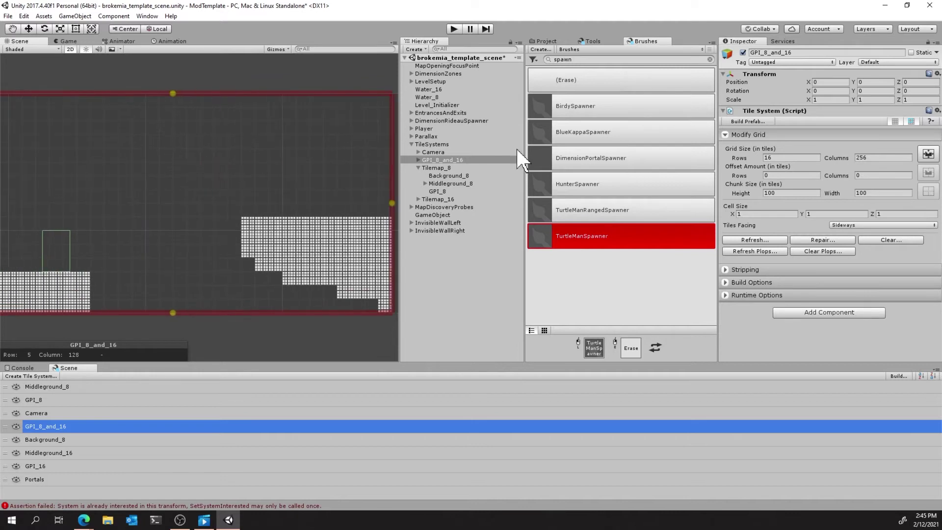
pyautogui.click(600, 135)
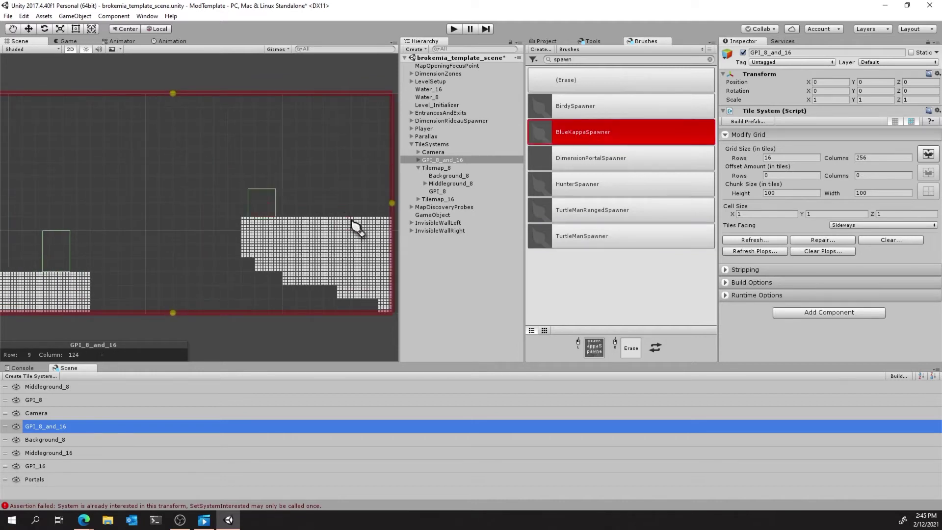
pyautogui.scroll(-3, 269, 187)
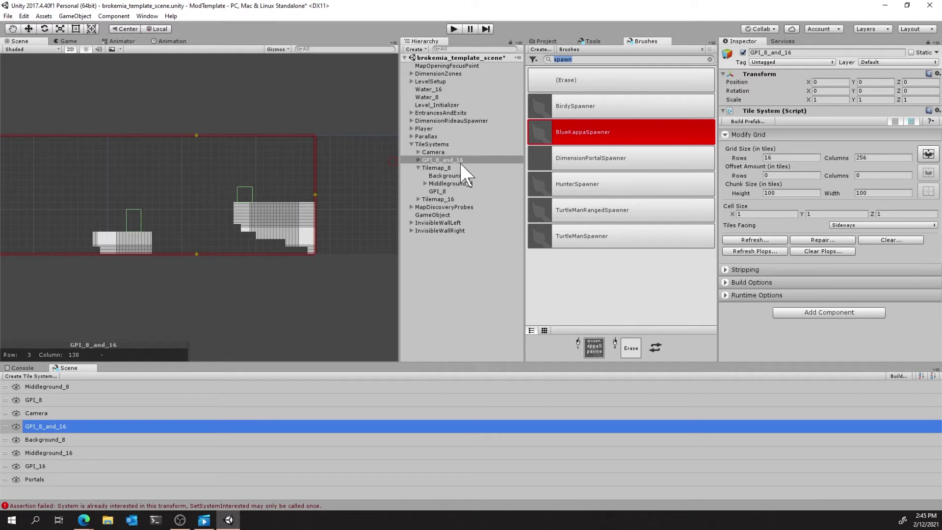
# Place a BambooCreekLantern in GPI_8_and_16 in the gap between the three-row block and the stepped block
pyautogui.write('lant')
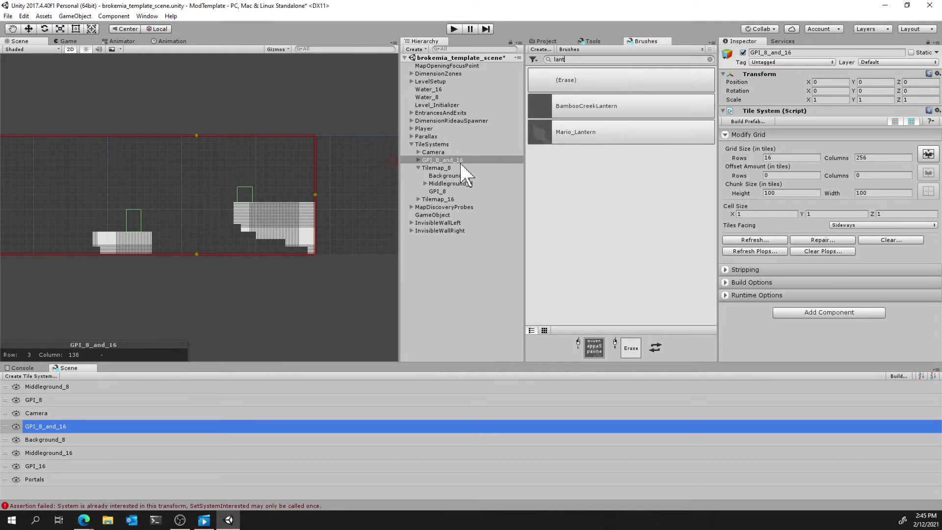
pyautogui.click(598, 107)
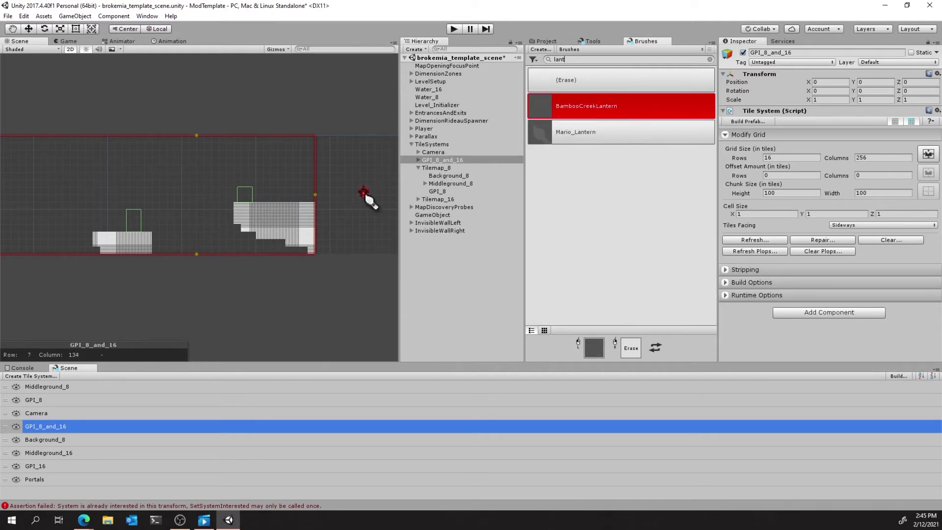
pyautogui.scroll(1, 202, 224)
pyautogui.scroll(1, 203, 225)
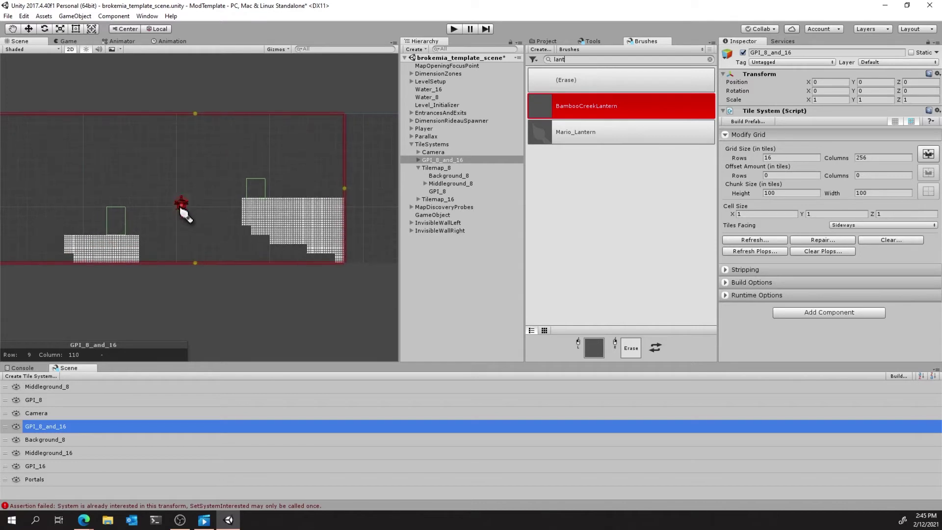
pyautogui.click(193, 217)
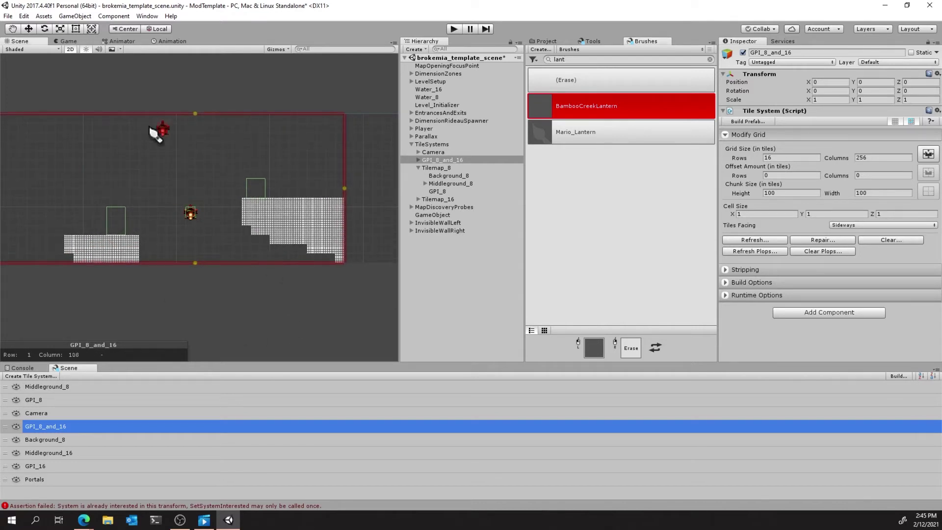
# Place two more BambooCreekLanterns, one above the thin platform near column 79 and one beside the spawner on the three-row block
pyautogui.moveTo(157, 133); pyautogui.dragTo(318, 193, button='middle')
pyautogui.moveTo(125, 225); pyautogui.dragTo(292, 197, button='middle')
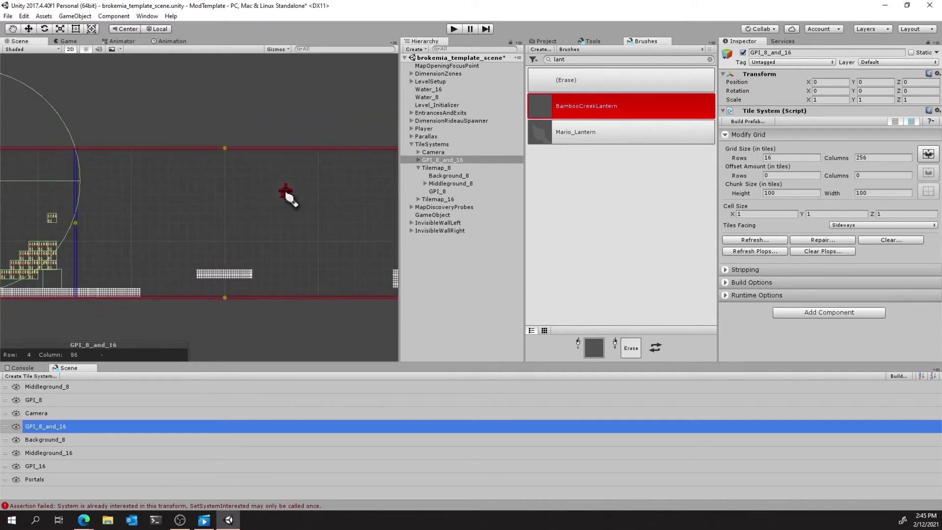
pyautogui.moveTo(319, 273); pyautogui.dragTo(288, 237, button='middle')
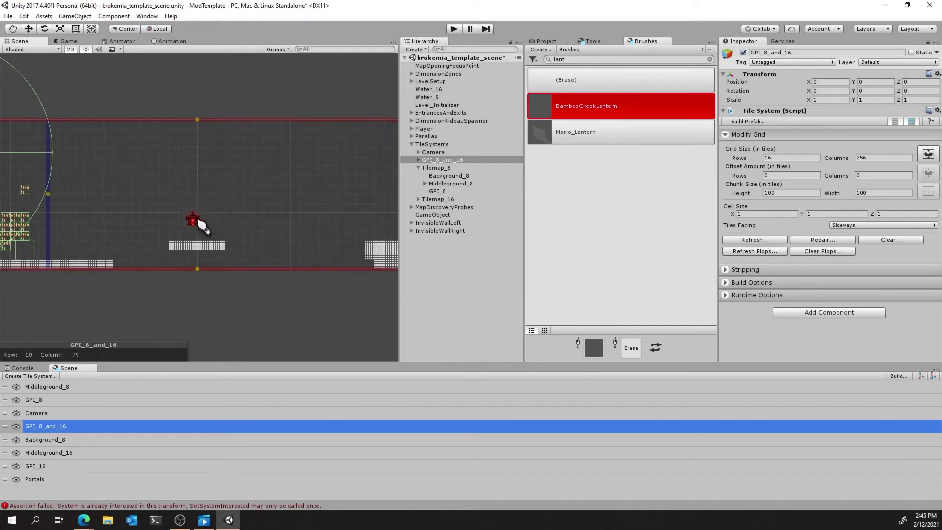
pyautogui.moveTo(311, 205); pyautogui.dragTo(197, 238, button='middle')
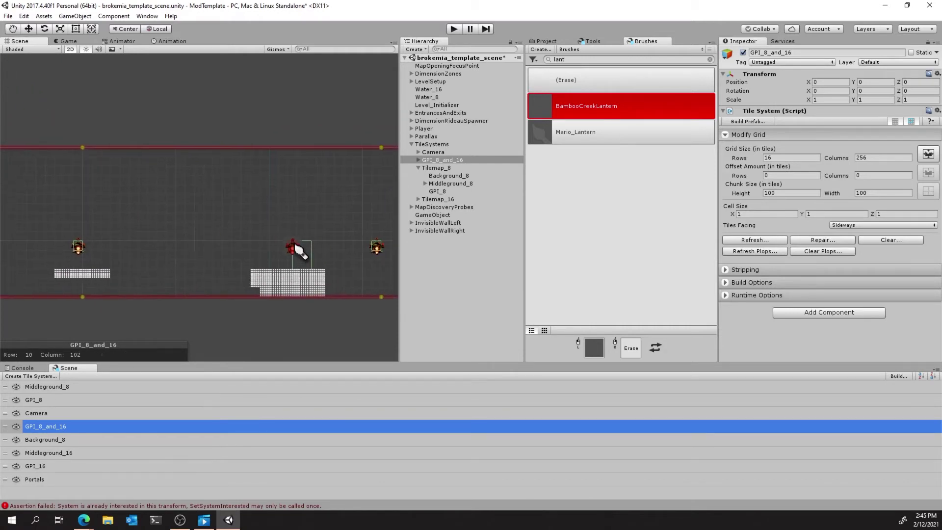
pyautogui.click(283, 248)
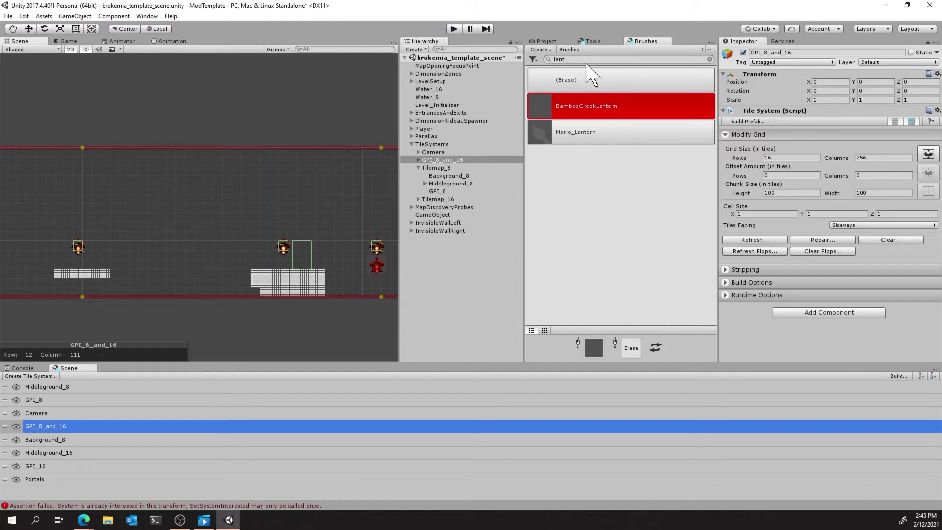
# Search the brushes for a grappling object with "hoo" and "rop", and clear the search
pyautogui.write('hoo')
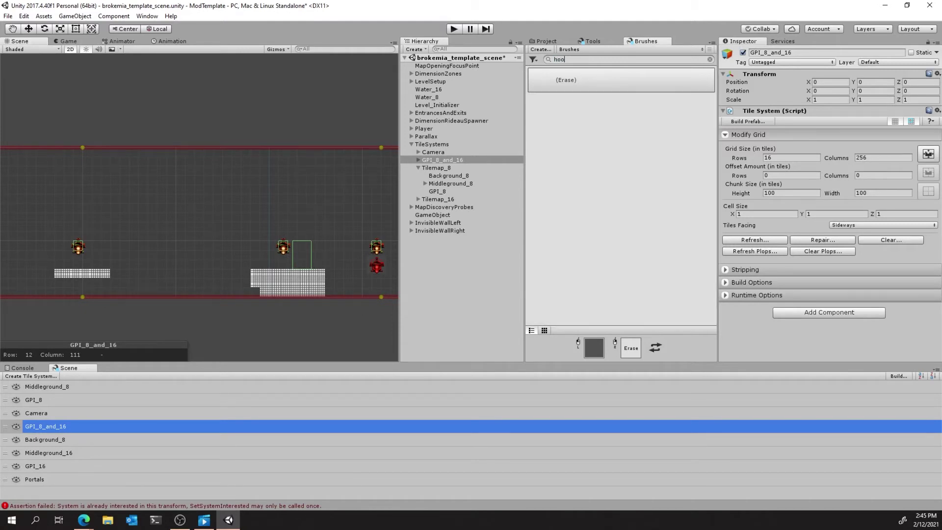
pyautogui.press('BackSpace')
pyautogui.press('BackSpace')
pyautogui.press('BackSpace')
pyautogui.write('rop')
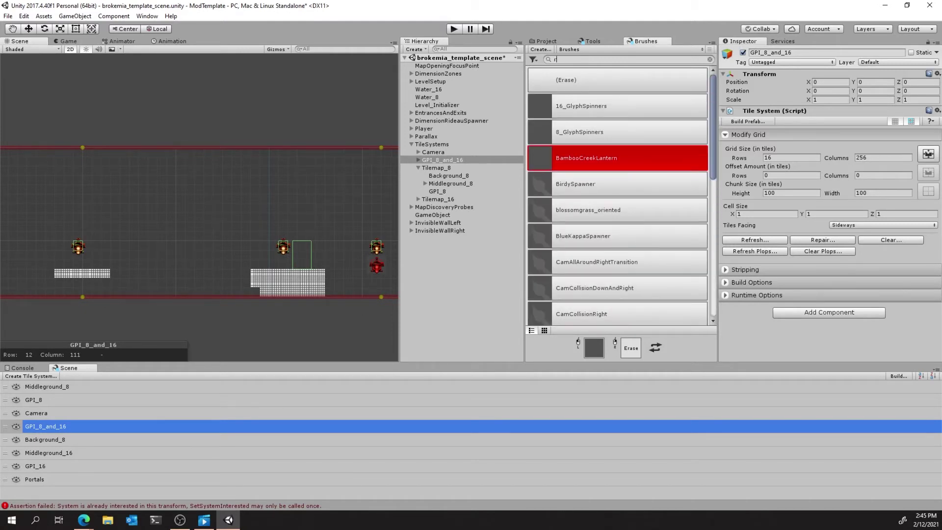
pyautogui.press('BackSpace')
pyautogui.press('BackSpace')
pyautogui.press('BackSpace')
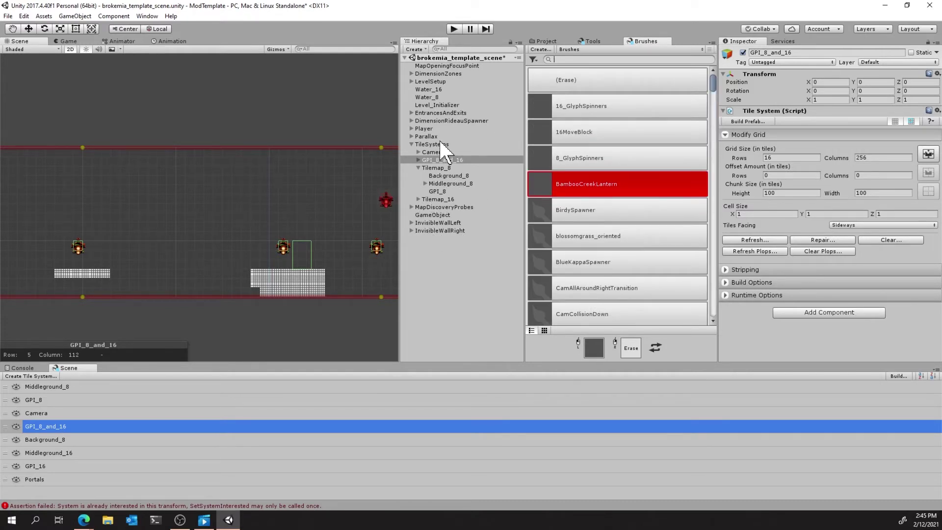
# Examine the objects inside GPI_8_and_16's chunk_0_0 for the name of the grappling object, and collapse the tile system again
pyautogui.click(419, 161)
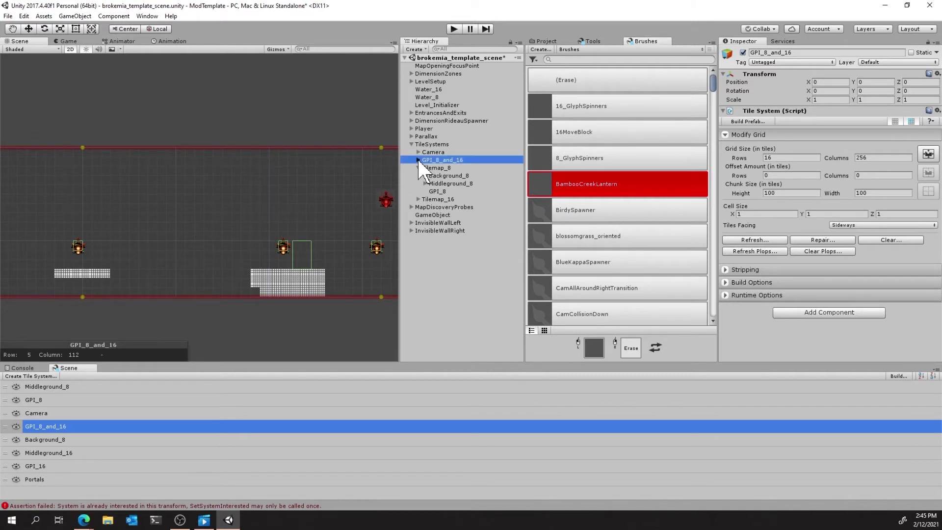
pyautogui.click(424, 167)
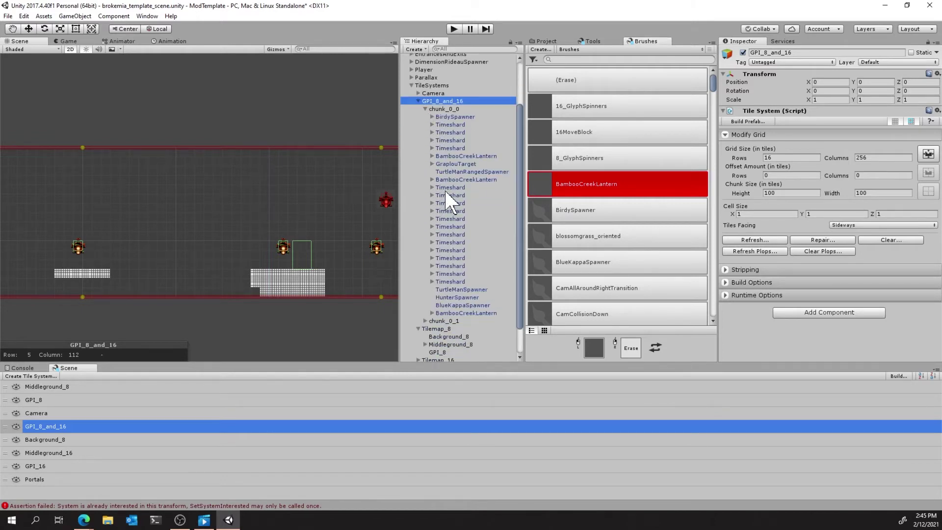
pyautogui.scroll(-5, 444, 220)
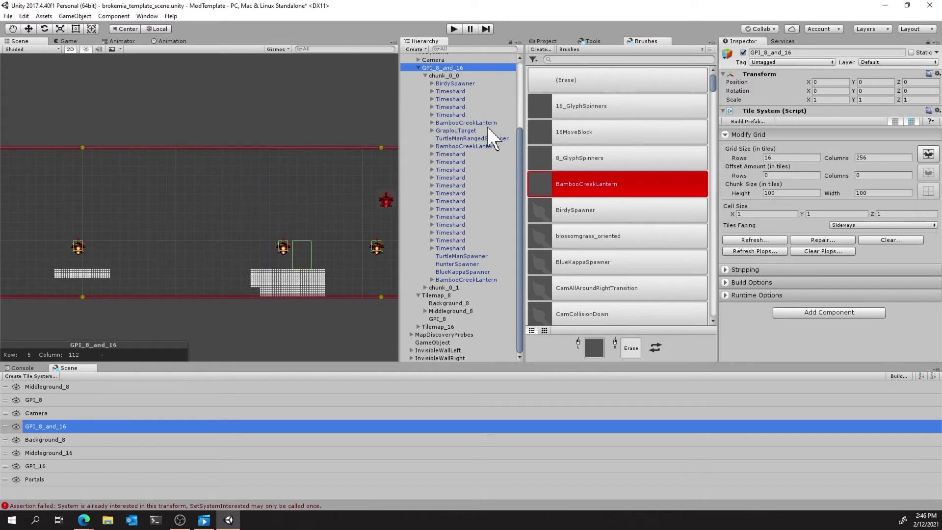
pyautogui.click(570, 59)
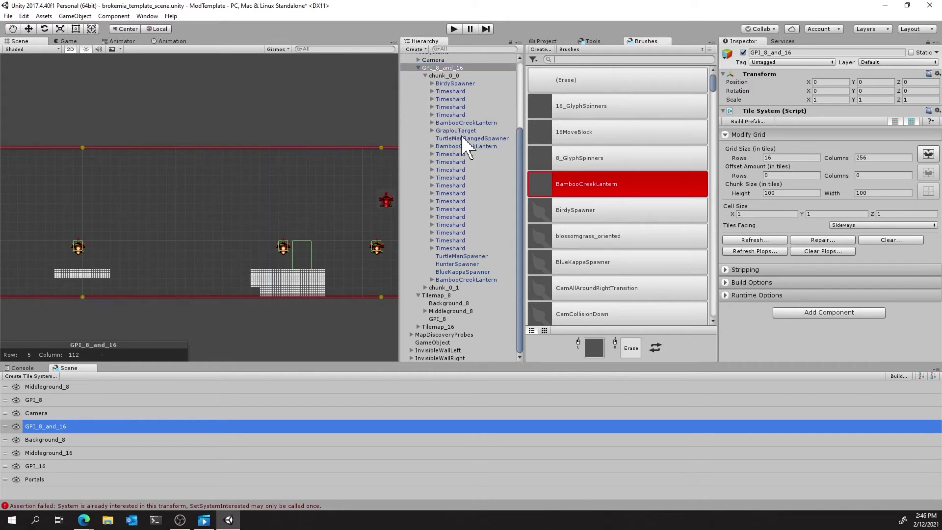
pyautogui.click(418, 67)
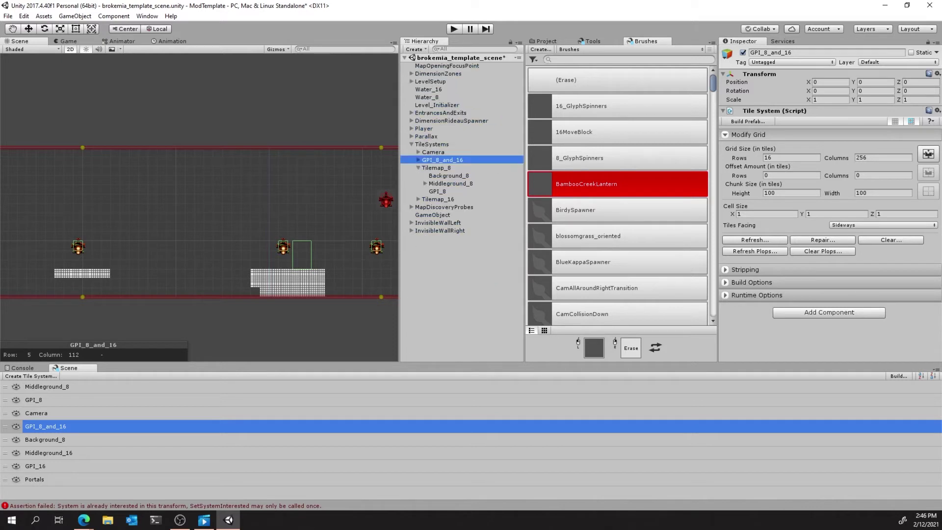
# Place a GraplouTarget at row 10, about column 86, between the thin platform's lantern and the three-row block
pyautogui.click(579, 60)
pyautogui.write('grap')
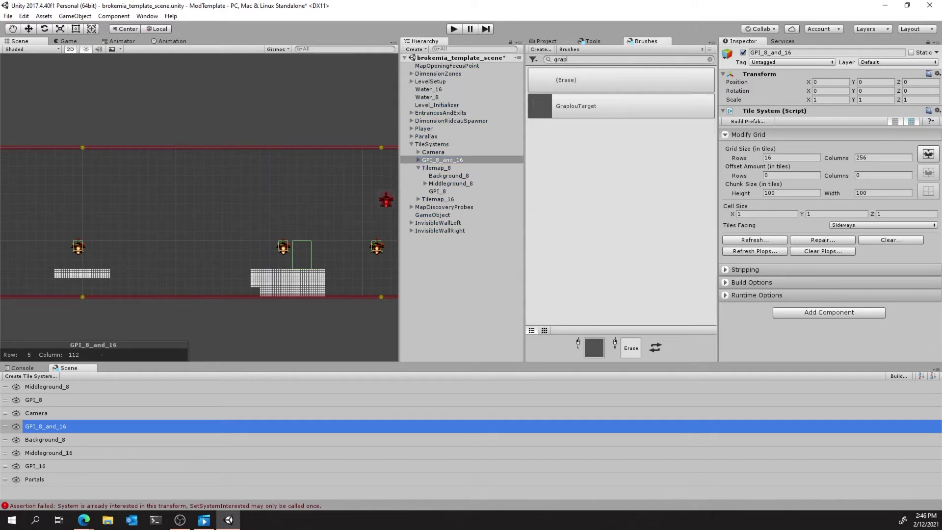
pyautogui.press('BackSpace')
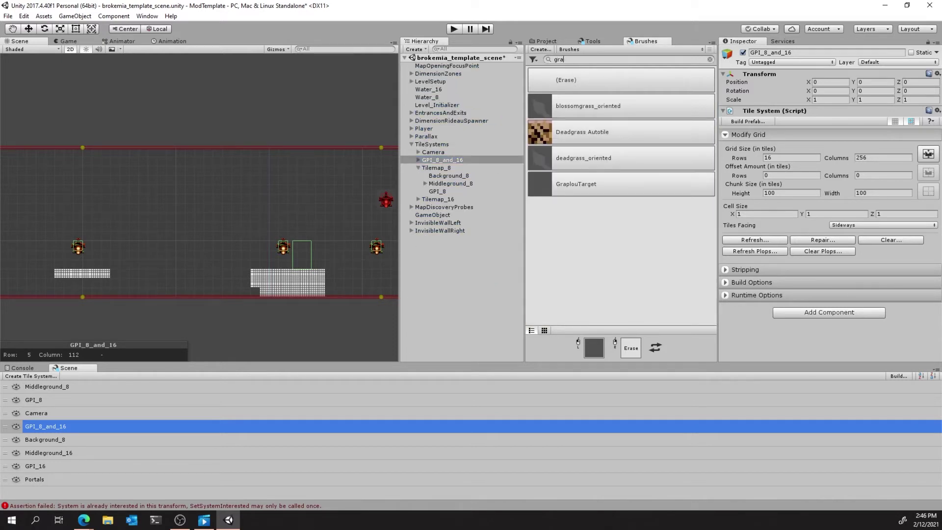
pyautogui.click(584, 190)
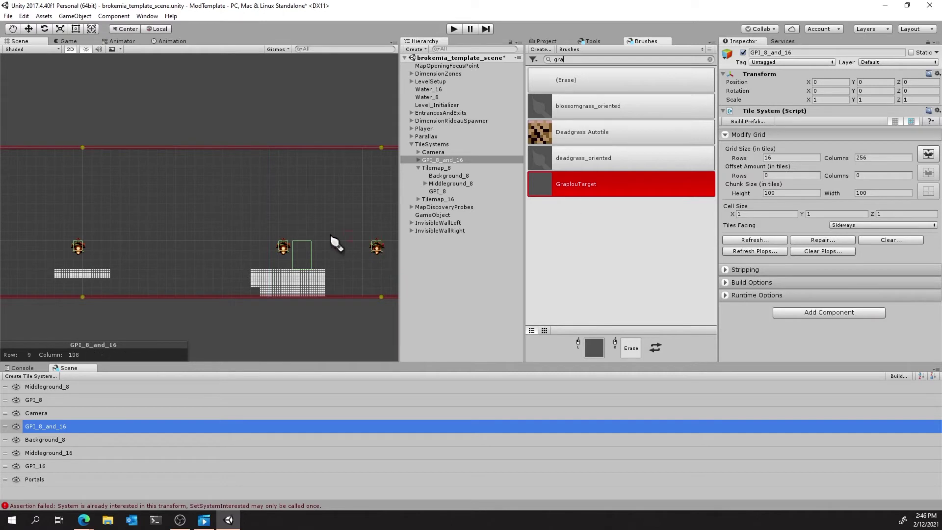
pyautogui.moveTo(361, 218); pyautogui.dragTo(269, 204, button='middle')
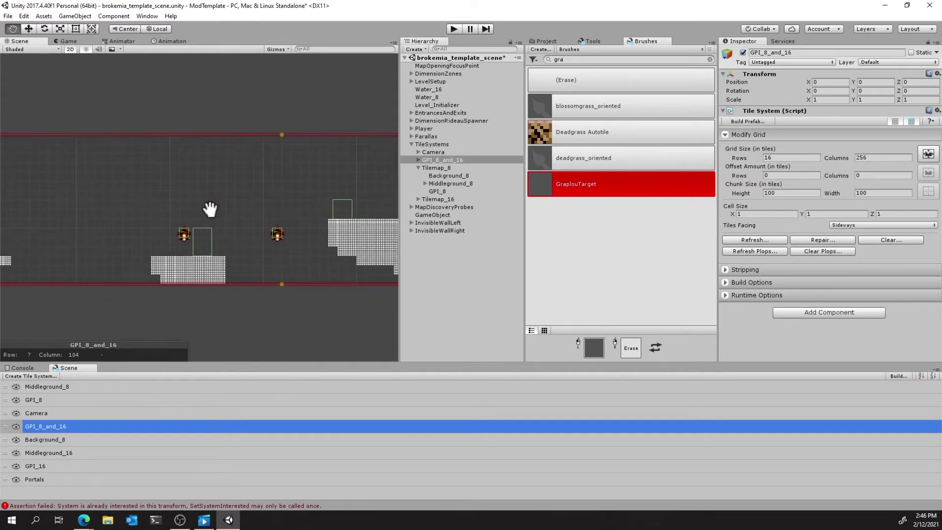
pyautogui.moveTo(210, 209); pyautogui.dragTo(366, 210, button='middle')
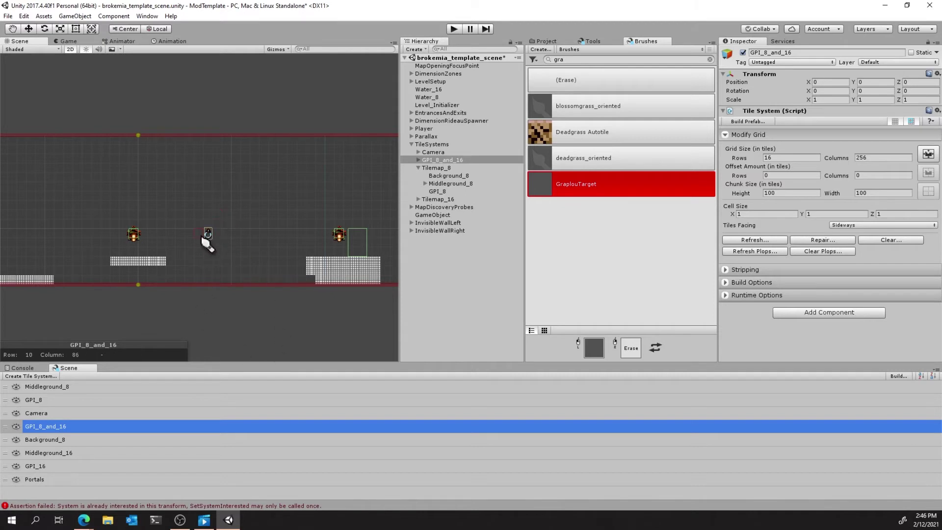
# Build the scene's tile systems, saving the scene before proceeding
pyautogui.scroll(-4, 285, 269)
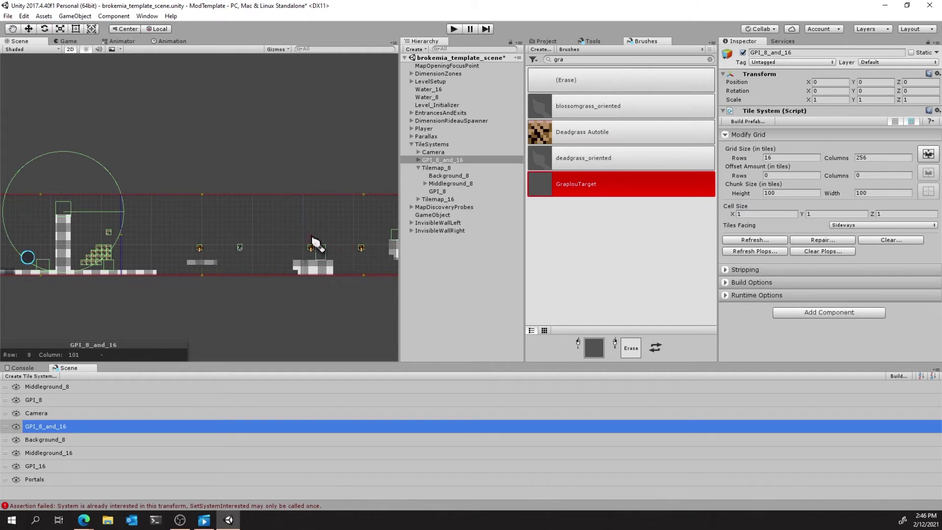
pyautogui.moveTo(316, 246); pyautogui.dragTo(254, 254, button='middle')
pyautogui.scroll(-1, 254, 253)
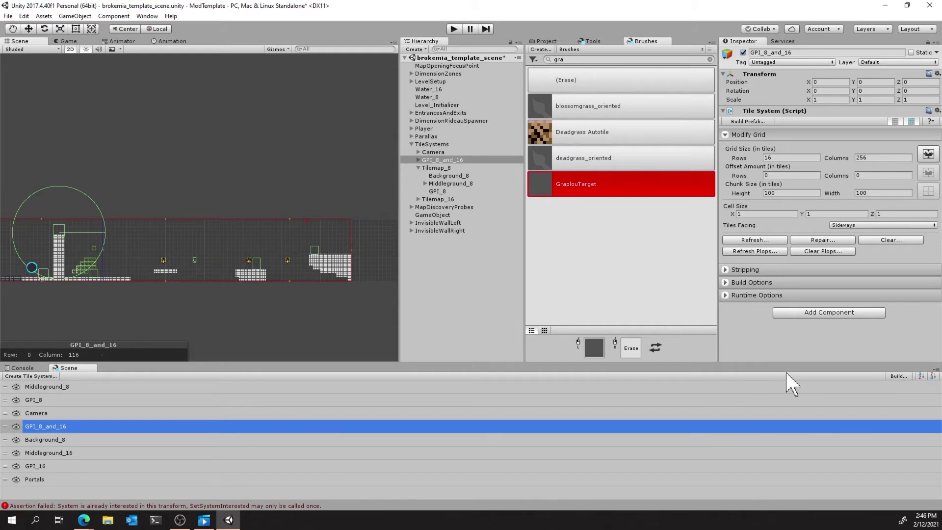
pyautogui.click(900, 376)
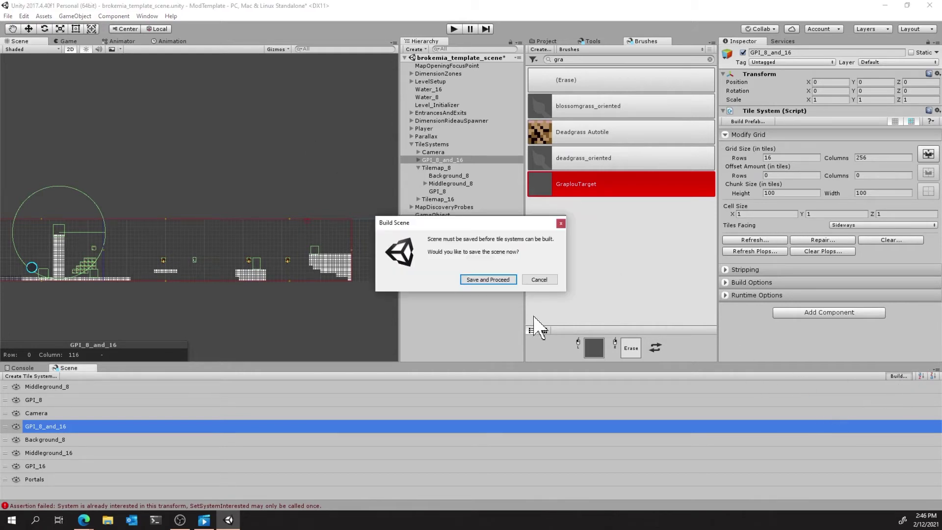
pyautogui.click(488, 279)
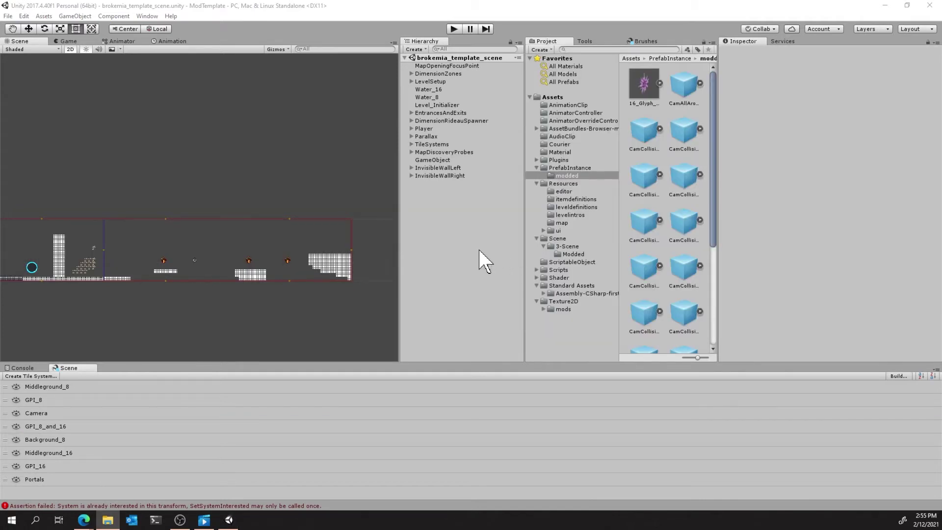
# Move InvisibleWallRight horizontally to the far end of the extended area, at about X 128.8
pyautogui.click(440, 175)
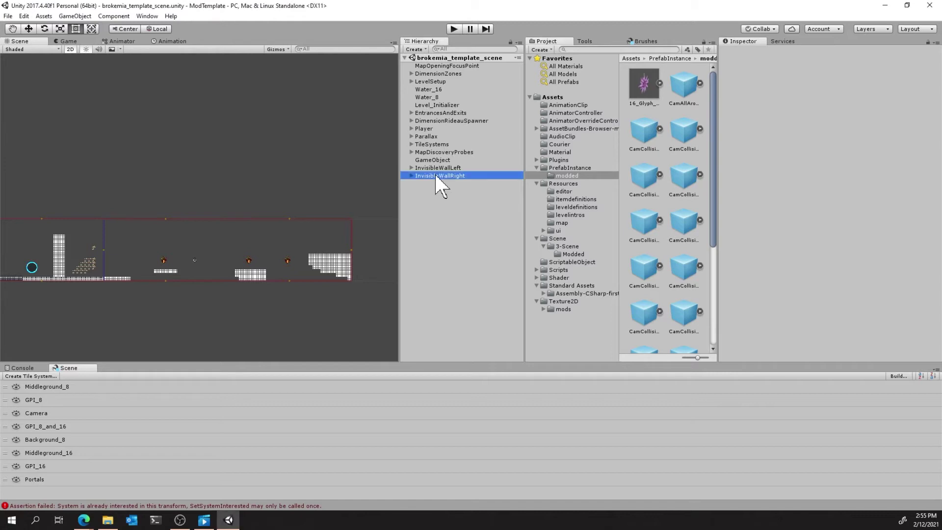
pyautogui.scroll(5, 96, 260)
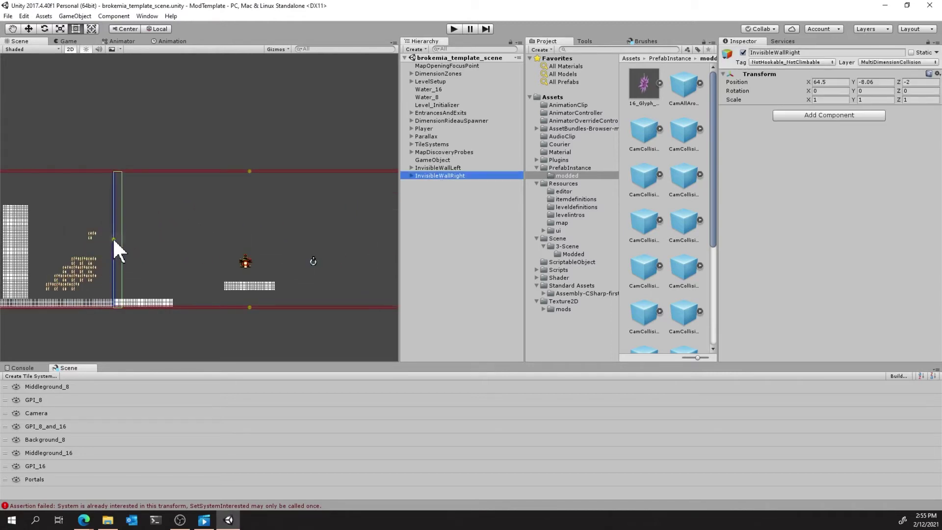
pyautogui.moveTo(245, 246); pyautogui.dragTo(128, 224, button='middle')
pyautogui.scroll(-3, 128, 225)
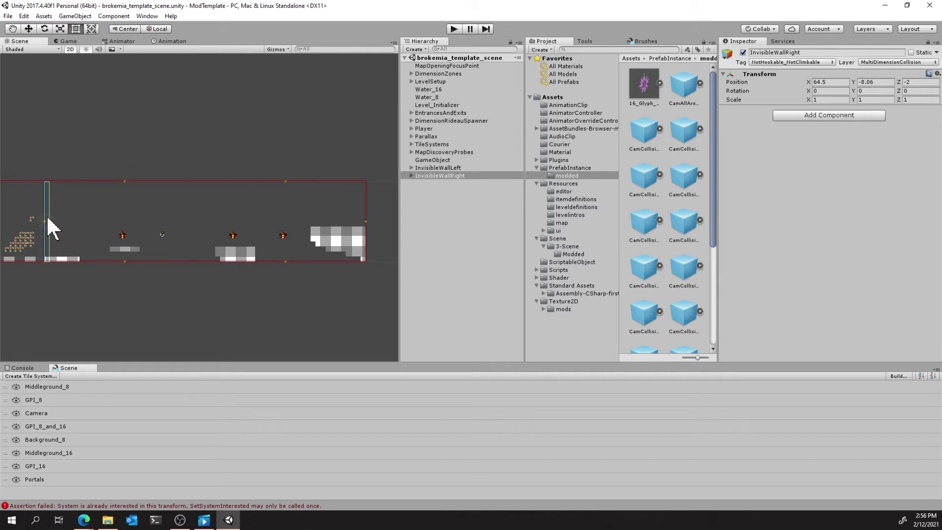
pyautogui.moveTo(45, 225); pyautogui.dragTo(60, 226)
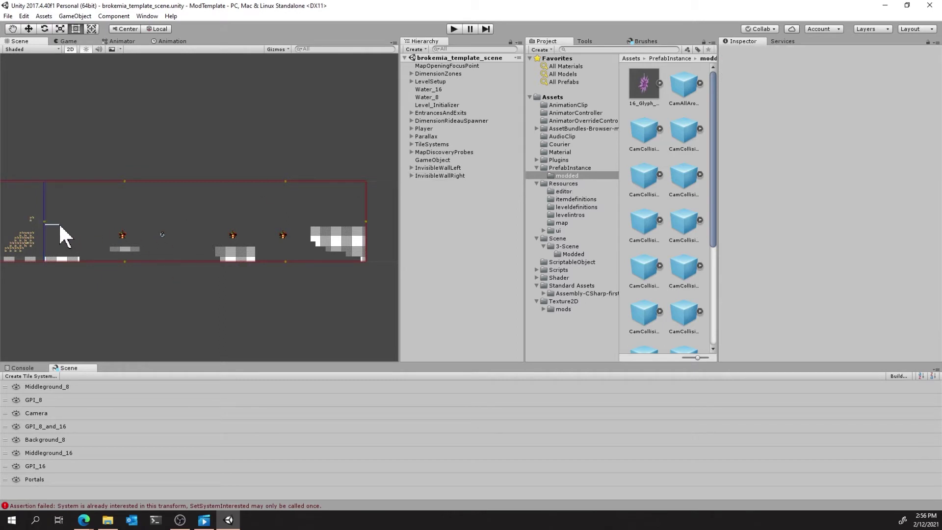
pyautogui.click(438, 175)
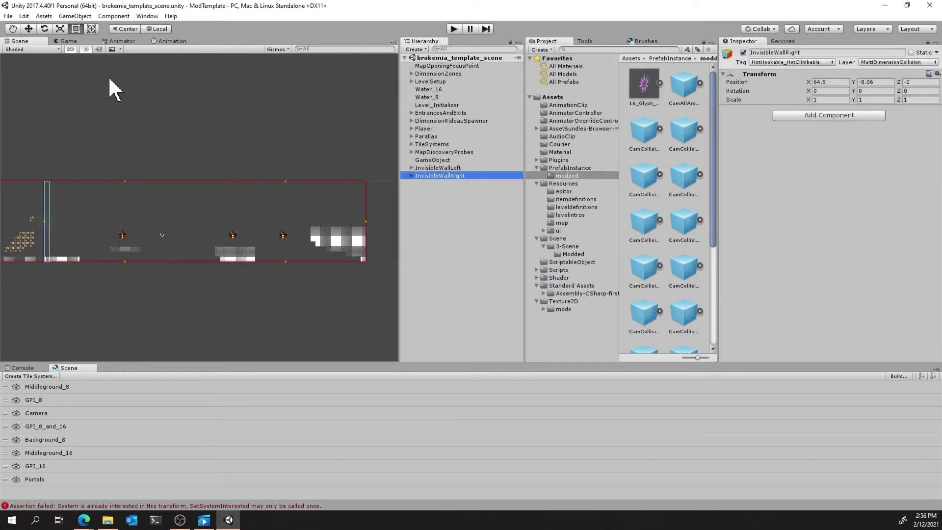
pyautogui.click(28, 29)
pyautogui.moveTo(58, 219); pyautogui.dragTo(381, 225)
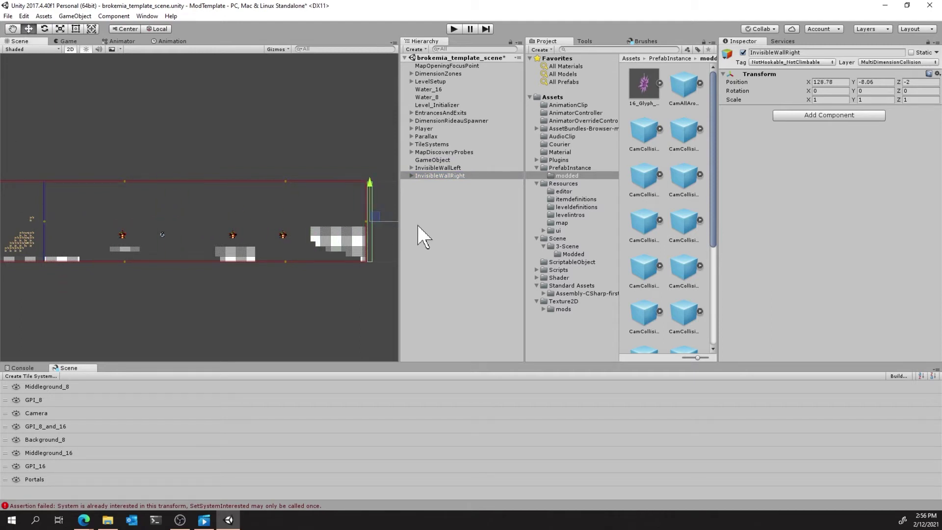
# Set InvisibleWallRight's X position to 128 and compare it with the level edge, and change it to 129
pyautogui.click(839, 82)
pyautogui.click(849, 82)
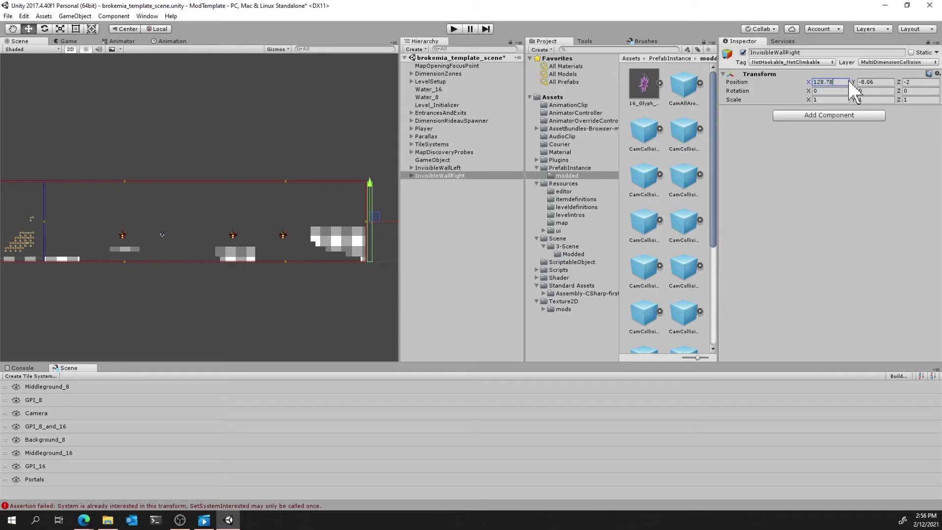
pyautogui.press('BackSpace')
pyautogui.press('BackSpace')
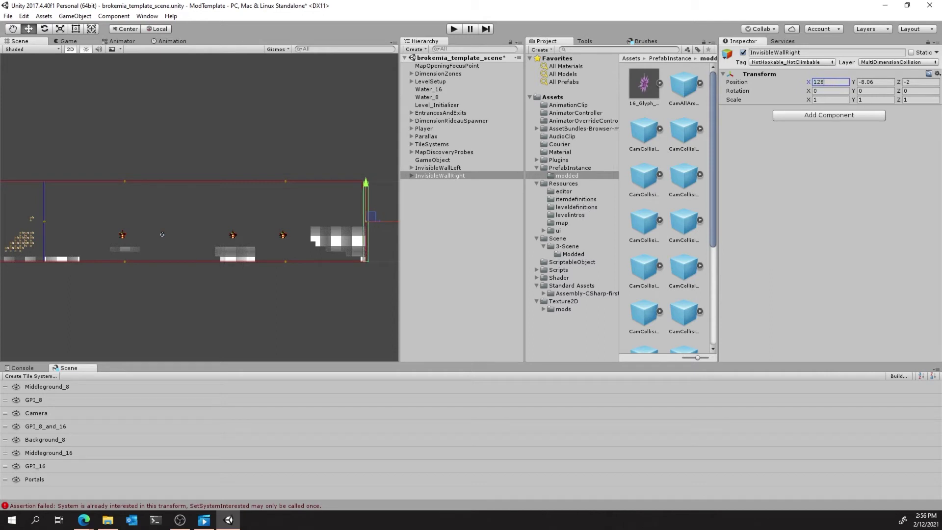
pyautogui.scroll(6, 382, 239)
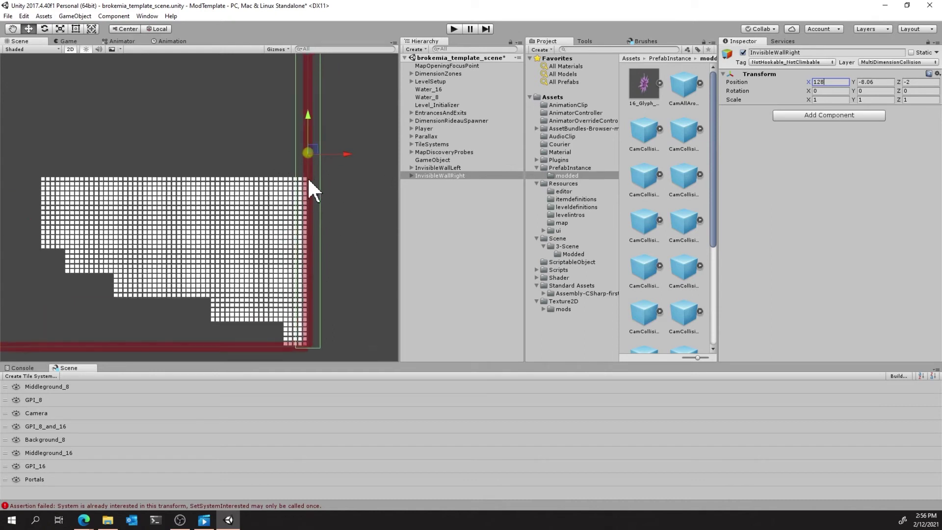
pyautogui.press('BackSpace')
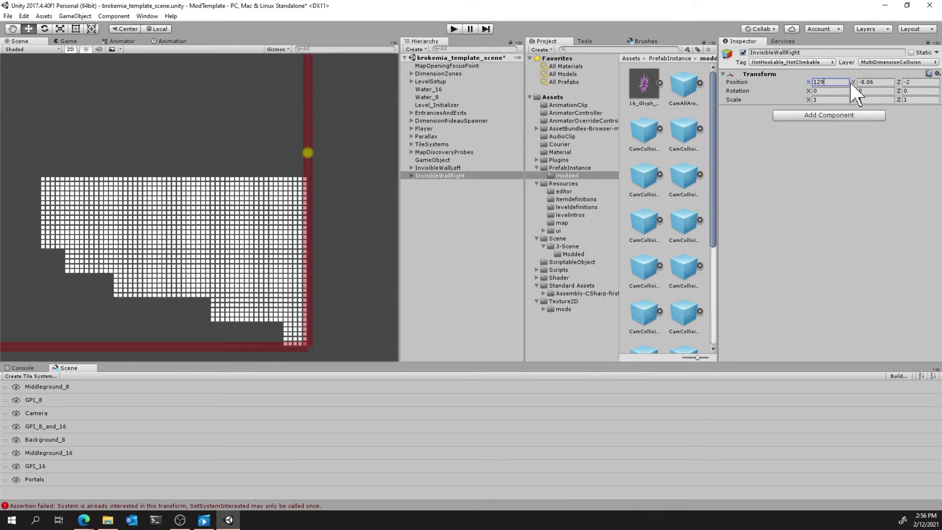
# Set InvisibleWallRight's position to X 128.5 and Y -8
pyautogui.write('9')
pyautogui.press('BackSpace')
pyautogui.write('8.5')
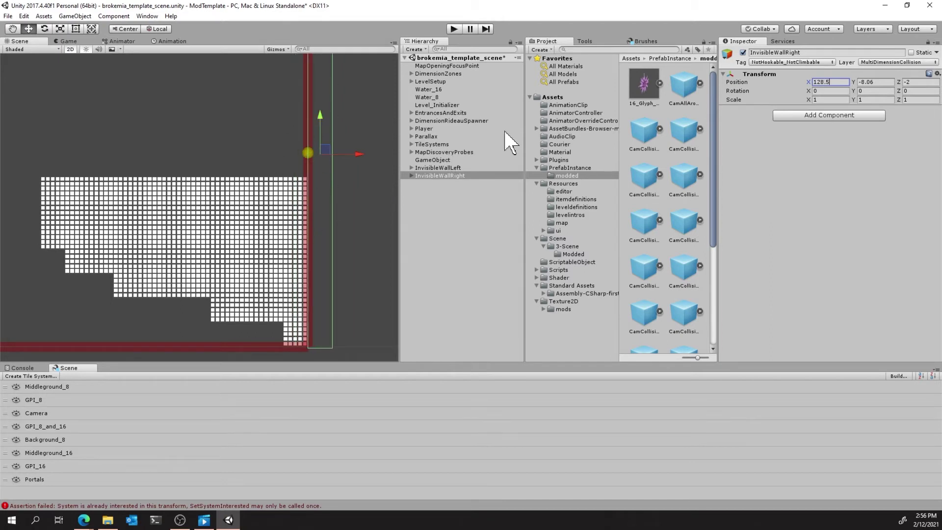
pyautogui.press('Tab')
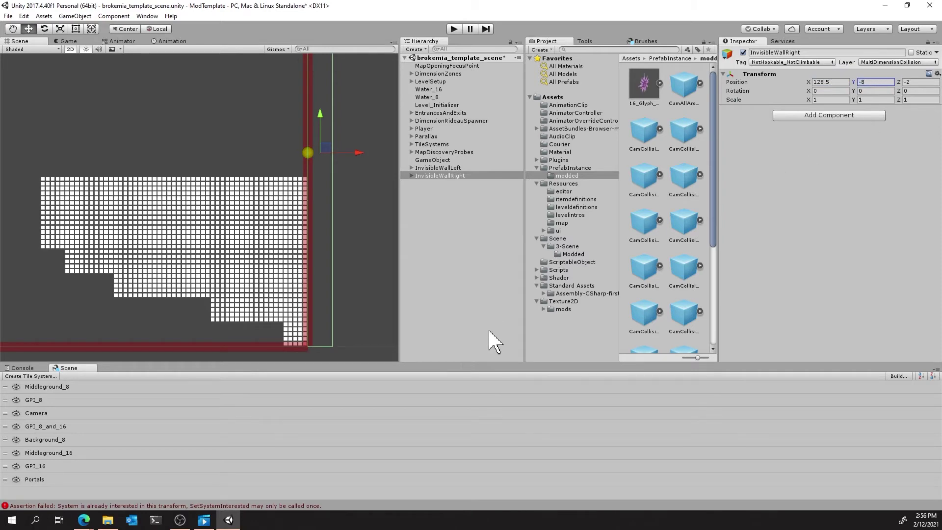
pyautogui.scroll(-16, 291, 170)
pyautogui.moveTo(280, 154); pyautogui.dragTo(406, 169, button='middle')
pyautogui.scroll(-18, 210, 194)
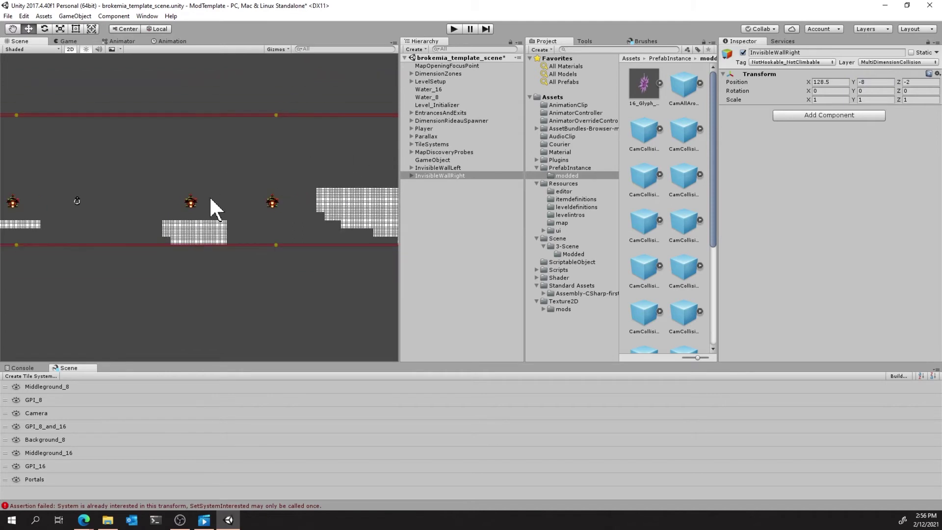
pyautogui.moveTo(108, 196); pyautogui.dragTo(286, 174, button='middle')
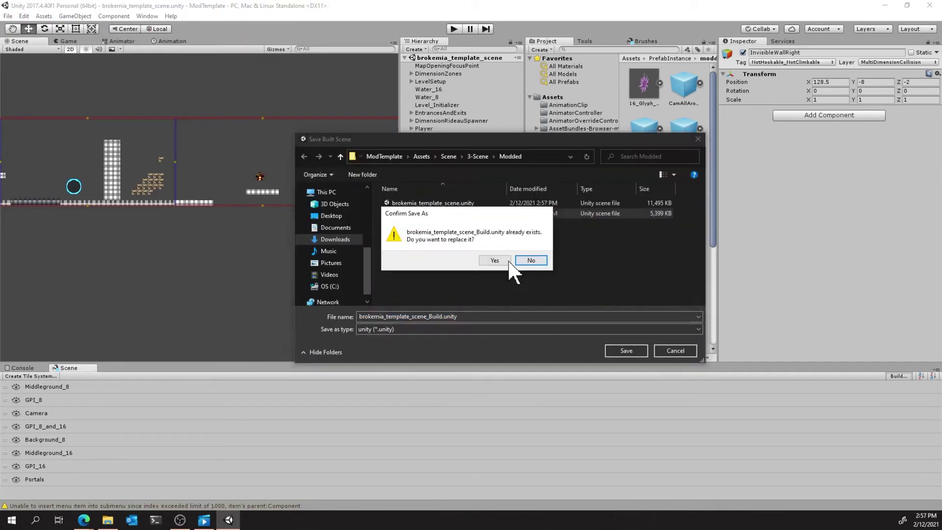
# Save the built scene over brokemia_template_scene_Build.unity, and build the brokemia_template asset bundle in the AssetBundle Browser
pyautogui.click(513, 265)
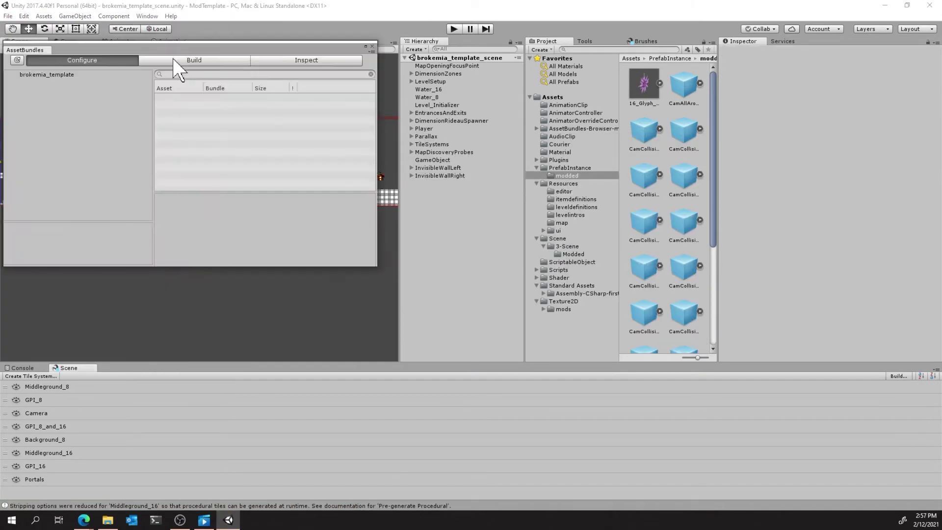
pyautogui.click(147, 16)
pyautogui.click(181, 265)
pyautogui.click(204, 158)
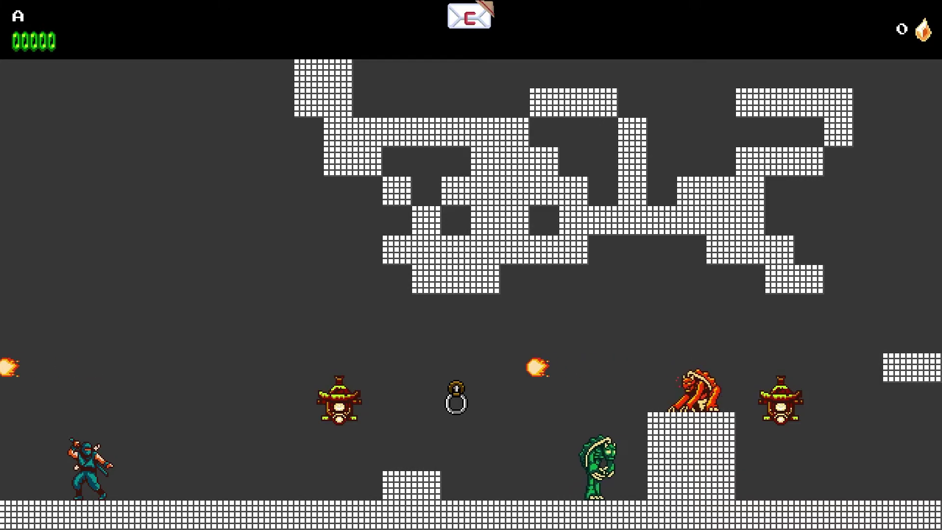
pyautogui.press('Right')
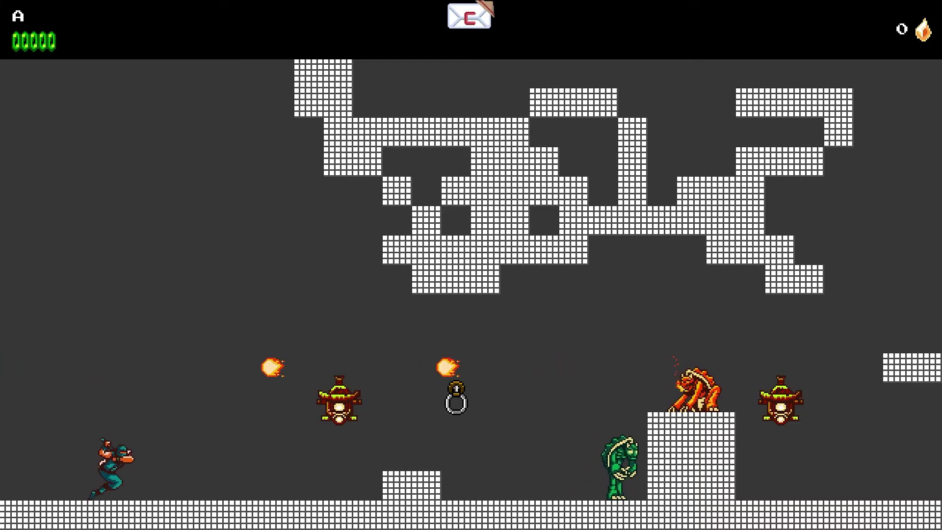
pyautogui.press('space')
pyautogui.press('x')
pyautogui.press('x')
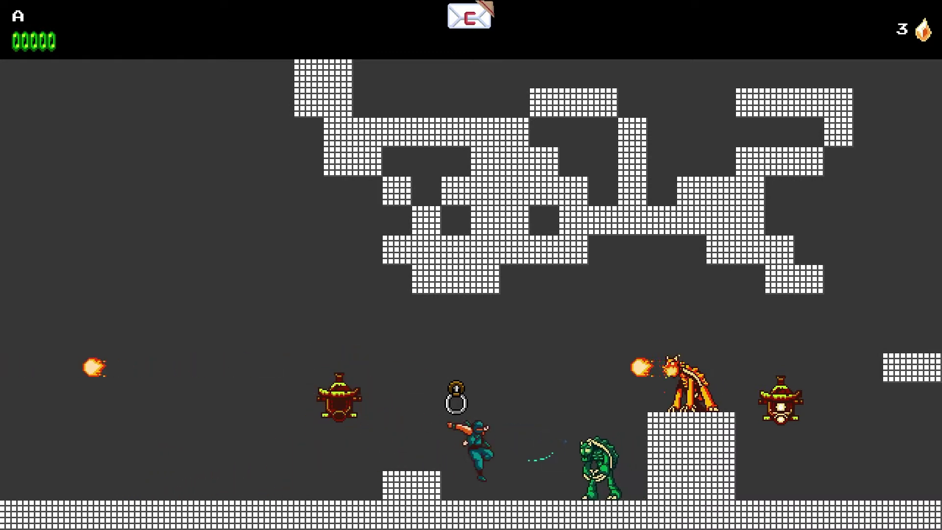
pyautogui.press('x')
pyautogui.press('x')
pyautogui.press('space')
pyautogui.press('space')
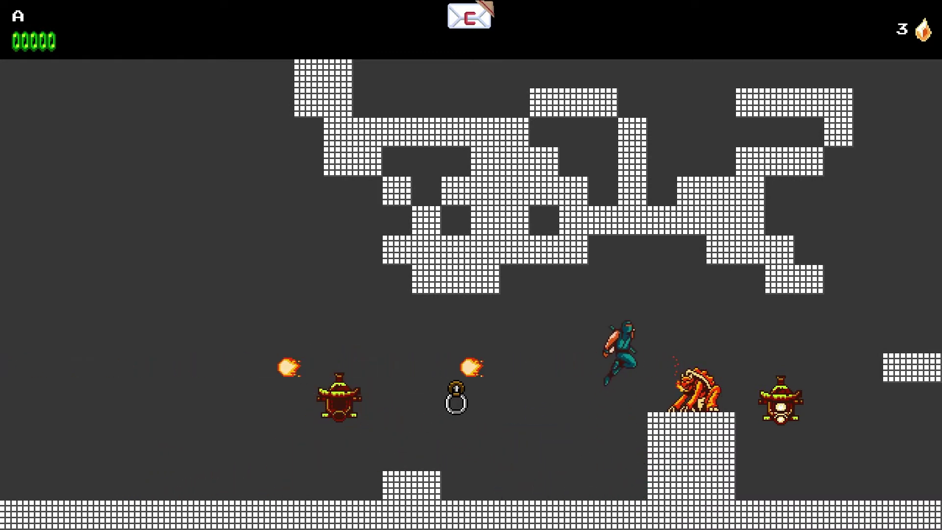
pyautogui.press('x')
pyautogui.press('Right')
pyautogui.press('x')
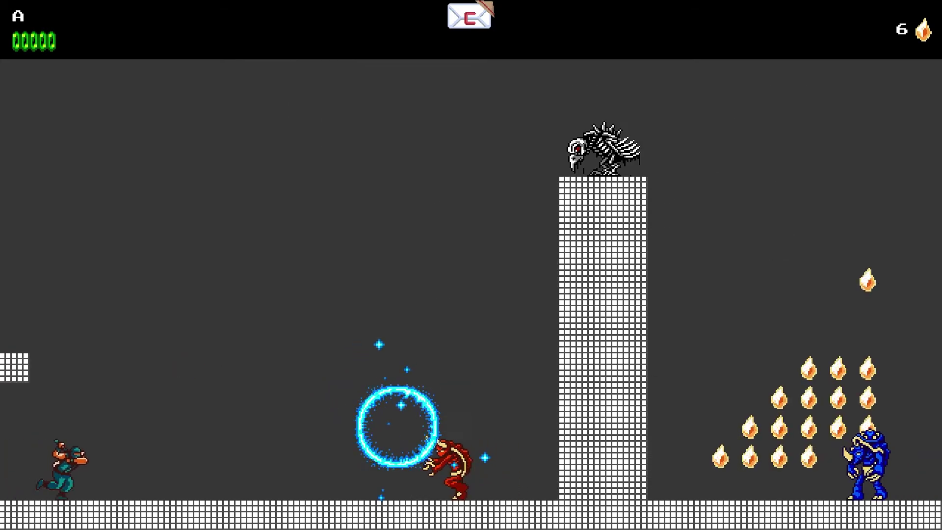
pyautogui.press('x')
pyautogui.press('space')
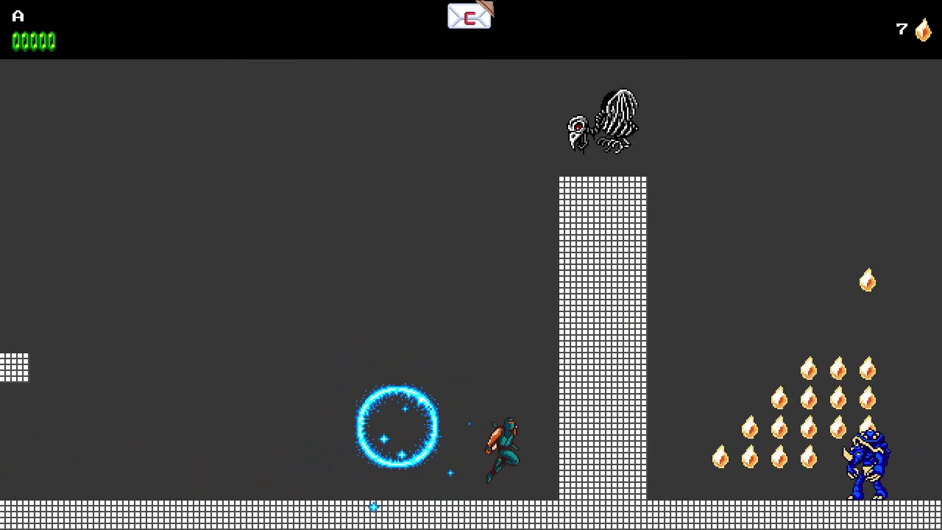
pyautogui.press('space')
pyautogui.press('space')
pyautogui.press('x')
pyautogui.press('Right')
pyautogui.press('x')
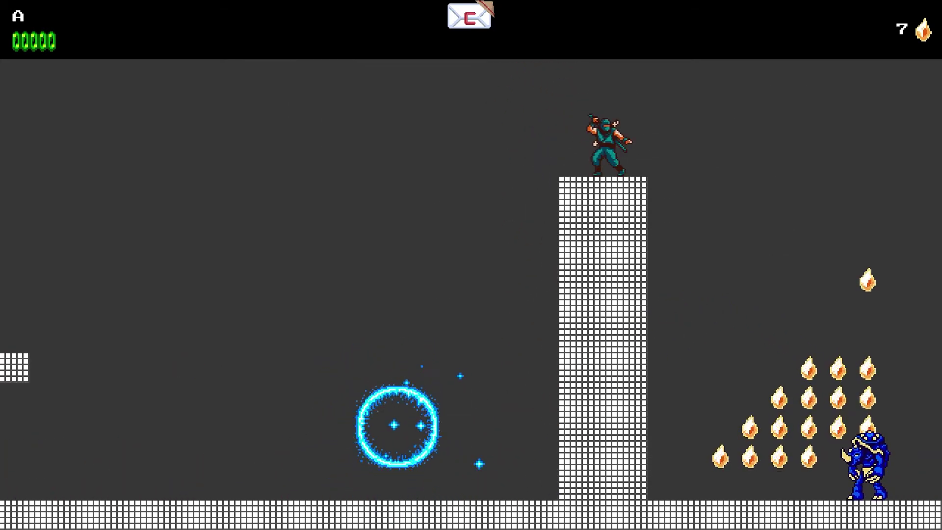
pyautogui.press('Right')
pyautogui.press('x')
pyautogui.press('x')
pyautogui.press('Right')
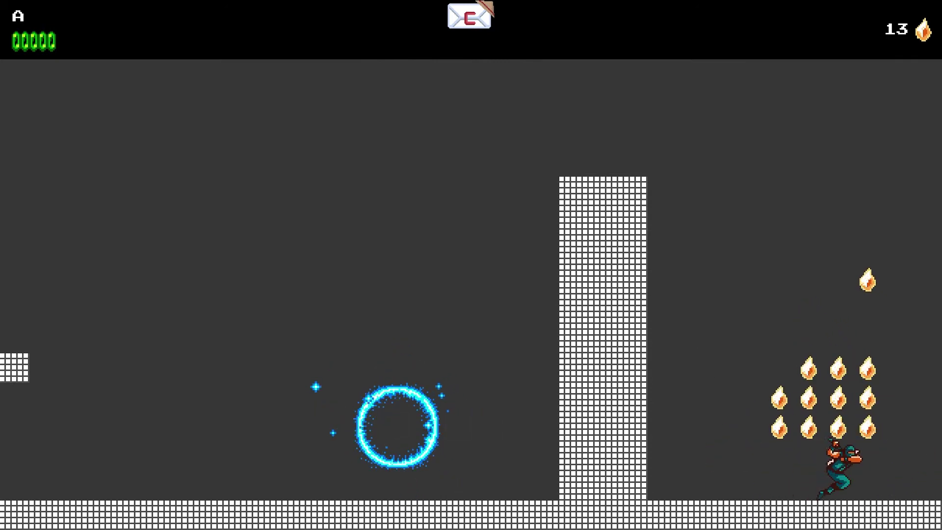
pyautogui.press('Right')
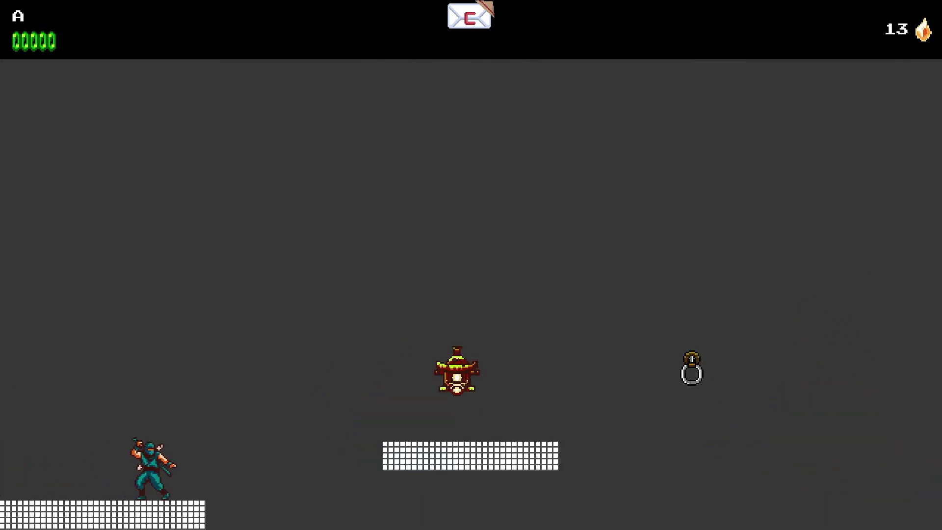
pyautogui.press('Right')
pyautogui.press('space')
pyautogui.press('c')
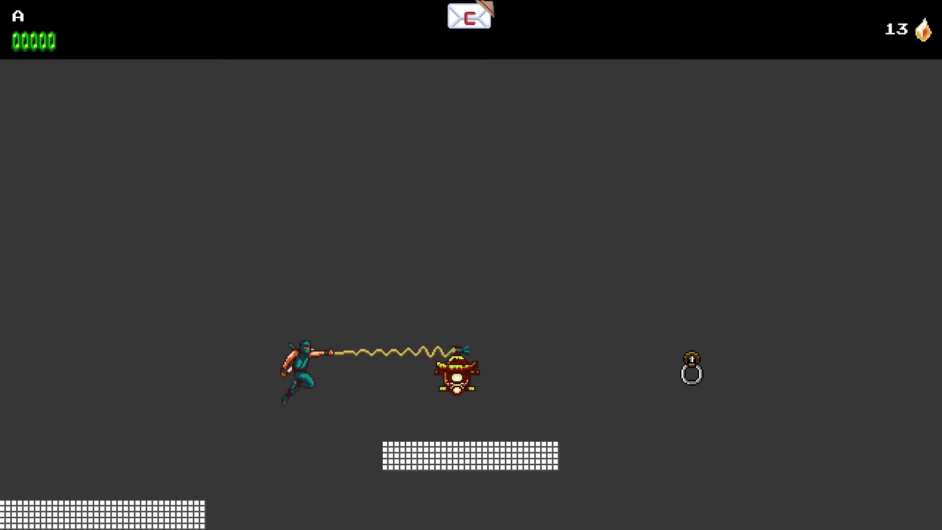
pyautogui.press('x')
pyautogui.press('Left')
pyautogui.press('space')
pyautogui.press('x')
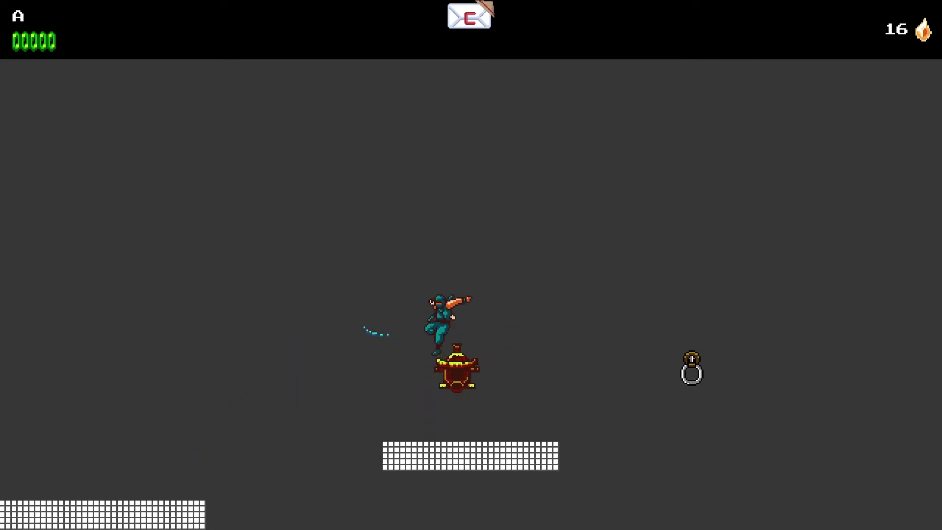
pyautogui.press('Right')
pyautogui.press('x')
pyautogui.press('space')
pyautogui.press('Right')
pyautogui.press('space')
pyautogui.press('c')
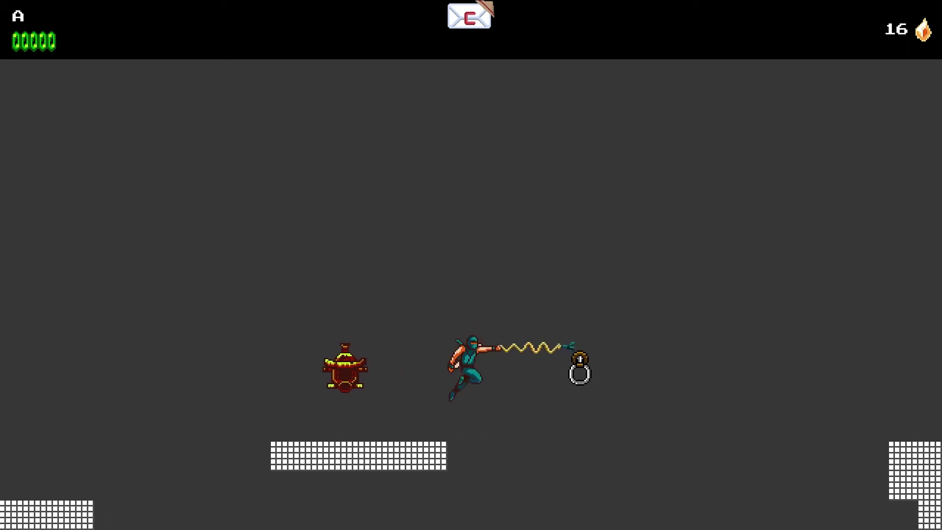
pyautogui.press('x')
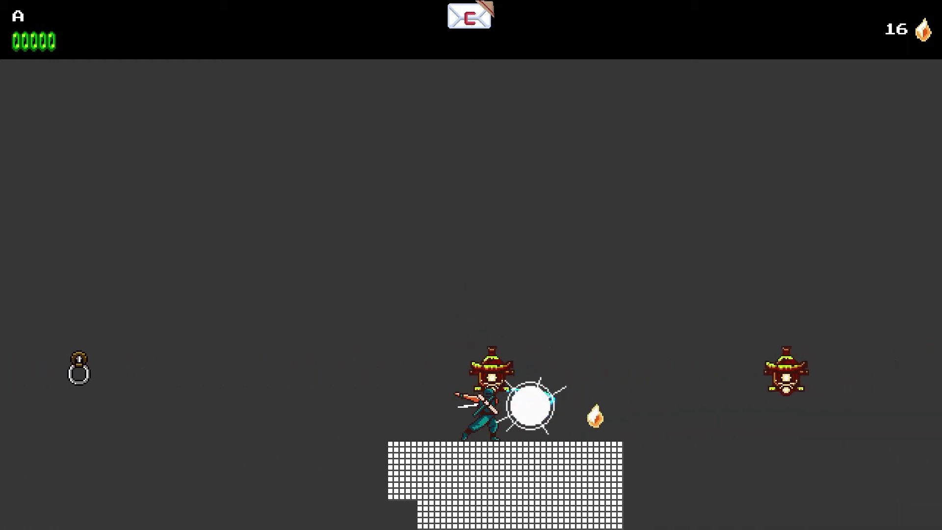
pyautogui.press('x')
pyautogui.press('space')
pyautogui.press('x')
pyautogui.press('space')
pyautogui.press('x')
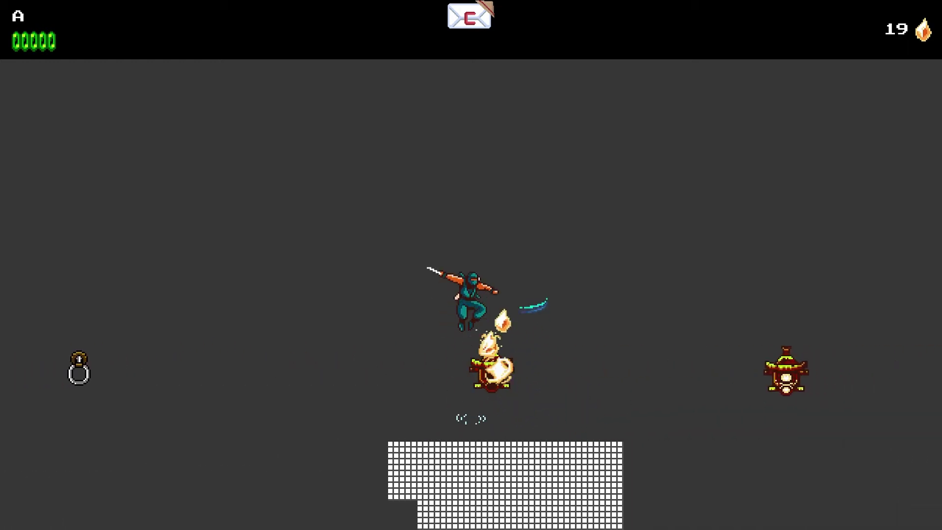
pyautogui.press('Right')
pyautogui.press('space')
pyautogui.press('Right')
pyautogui.press('x')
pyautogui.press('space')
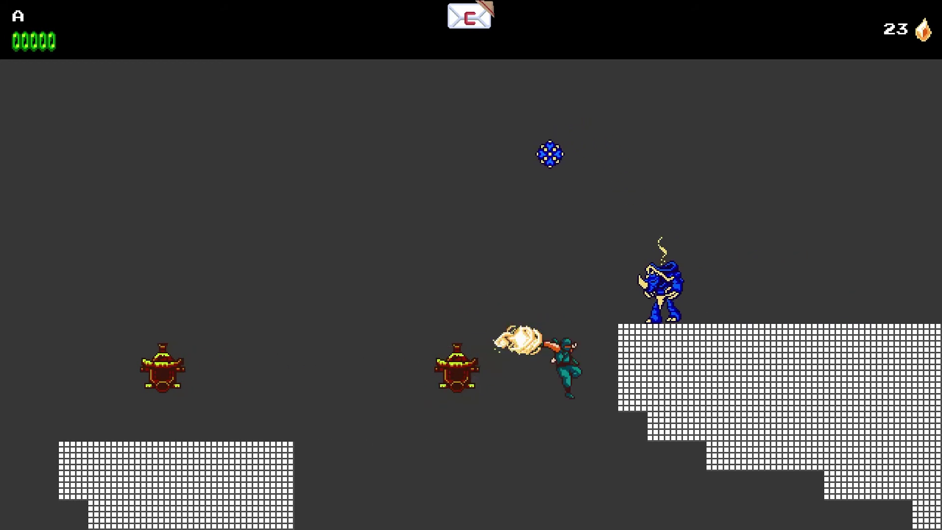
pyautogui.press('space')
pyautogui.press('space')
pyautogui.press('x')
pyautogui.press('Right')
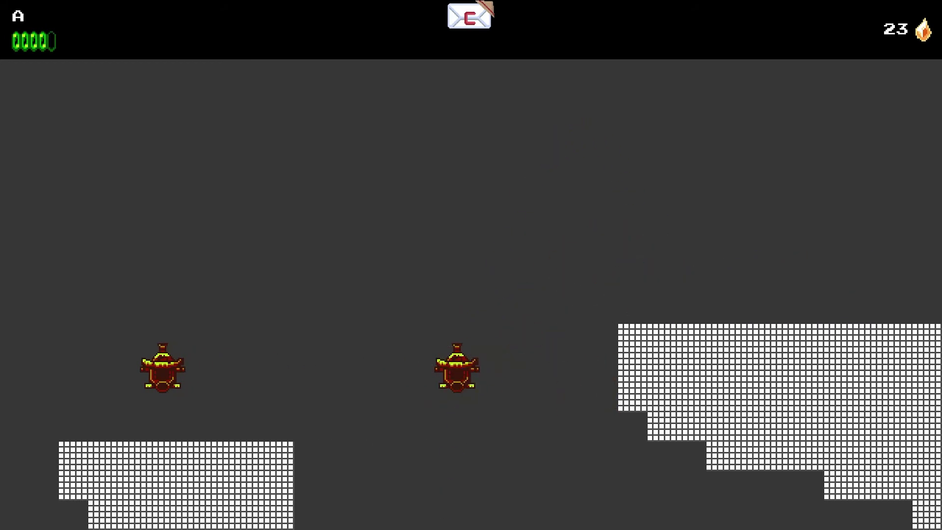
pyautogui.press('Left')
pyautogui.press('Right')
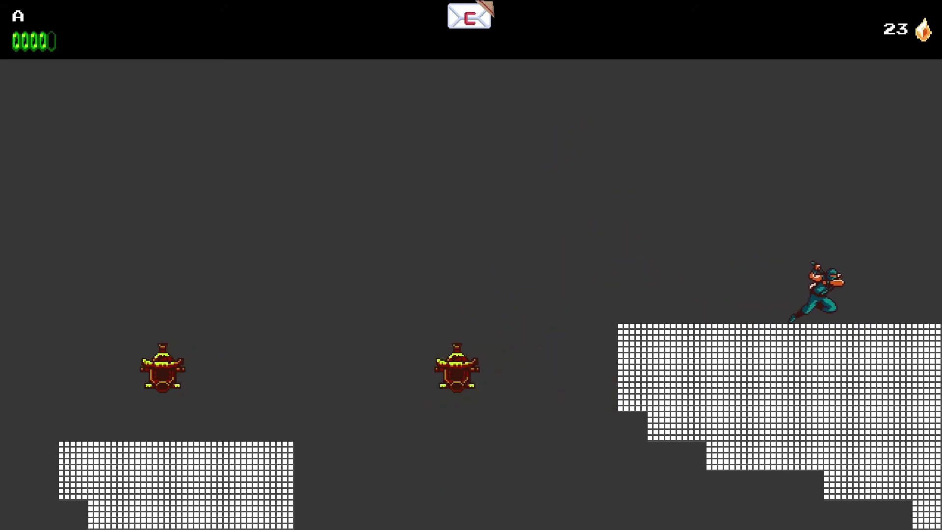
pyautogui.press('Left')
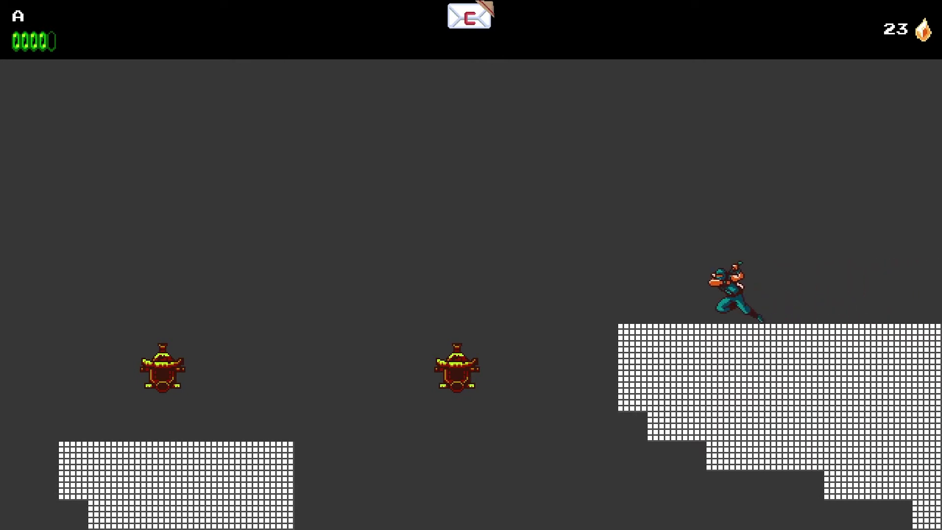
pyautogui.press('space')
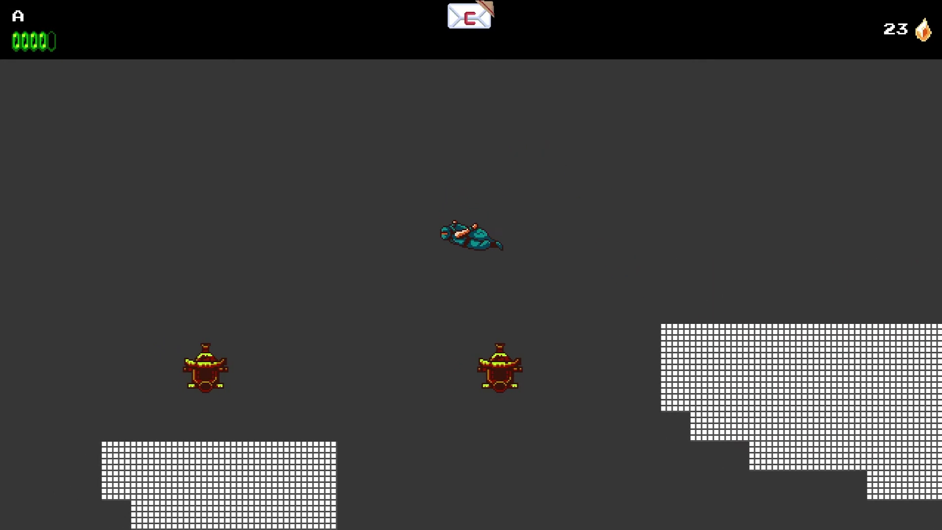
pyautogui.press('space')
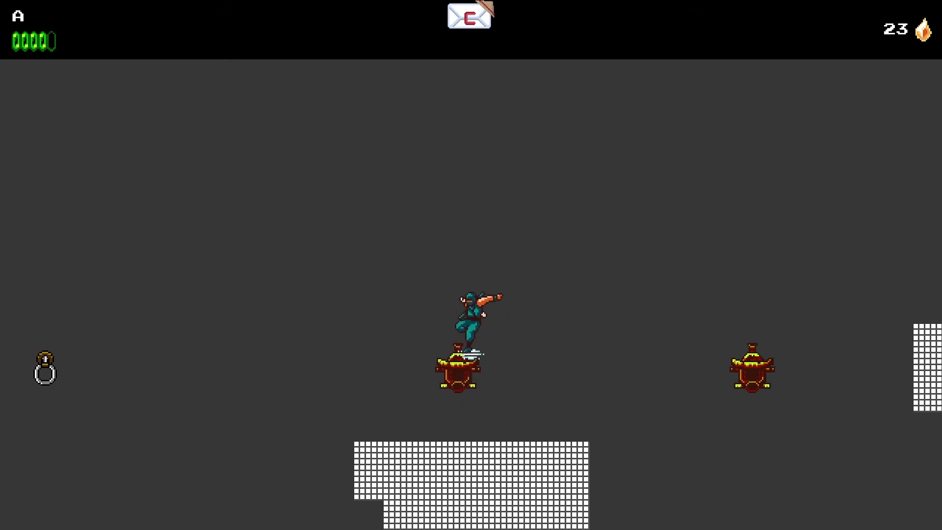
pyautogui.press('Left')
pyautogui.press('Left')
pyautogui.press('Down')
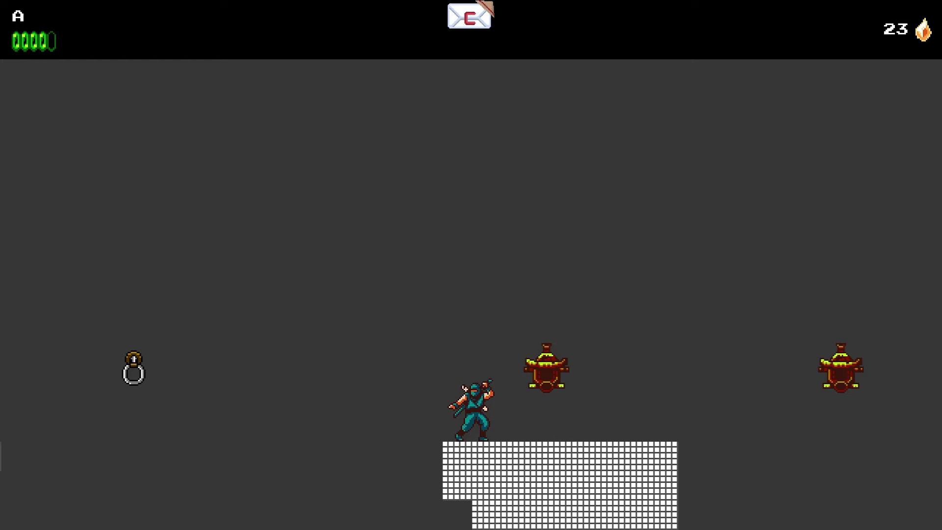
pyautogui.press('Left')
pyautogui.press('space')
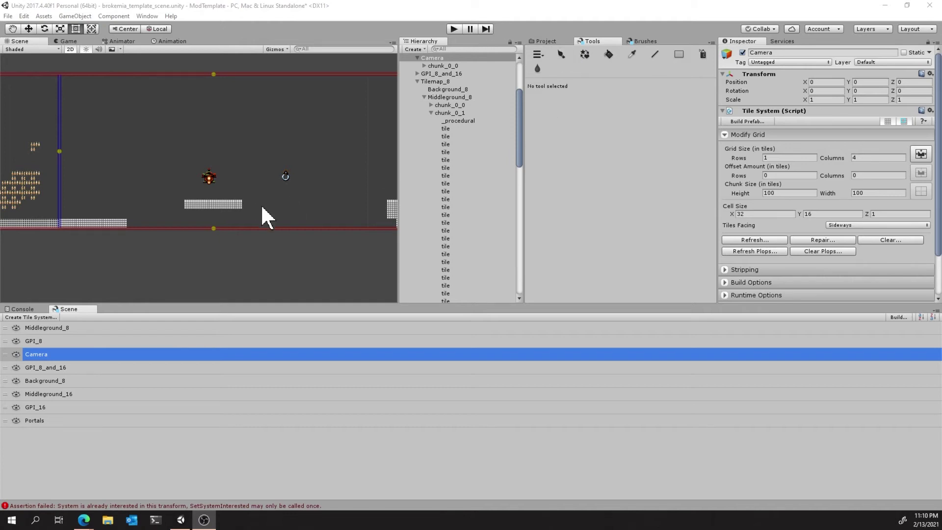
# Make Middleground_8 the active tile system for painting, and show only the Shared brushes
pyautogui.click(68, 328)
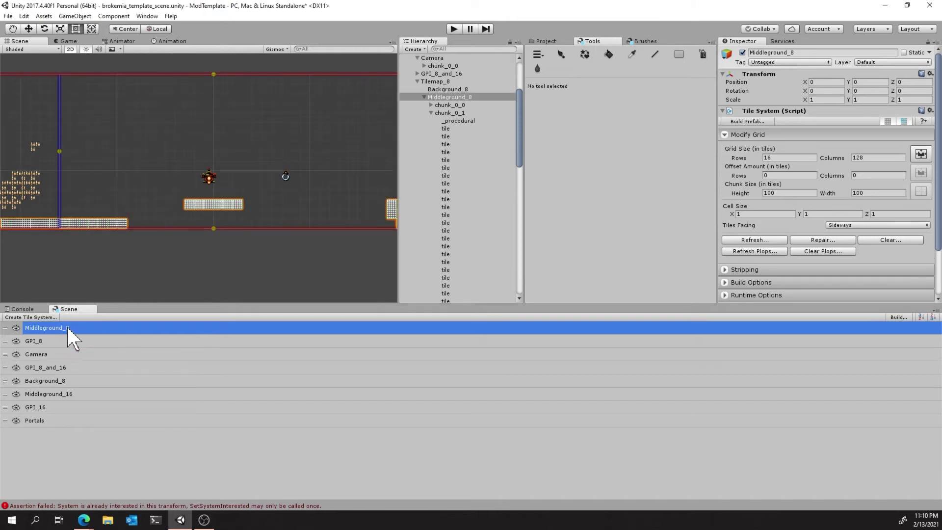
pyautogui.click(561, 54)
pyautogui.click(644, 41)
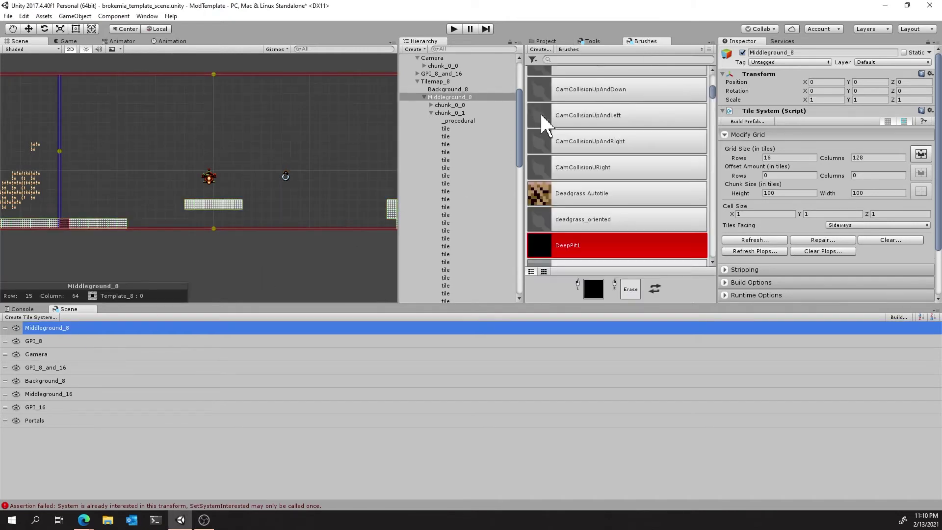
pyautogui.click(572, 49)
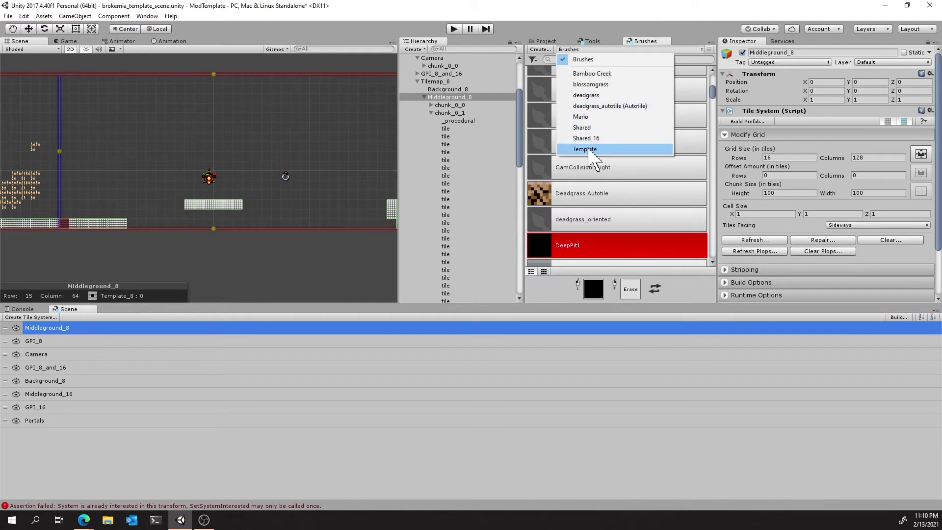
pyautogui.click(592, 129)
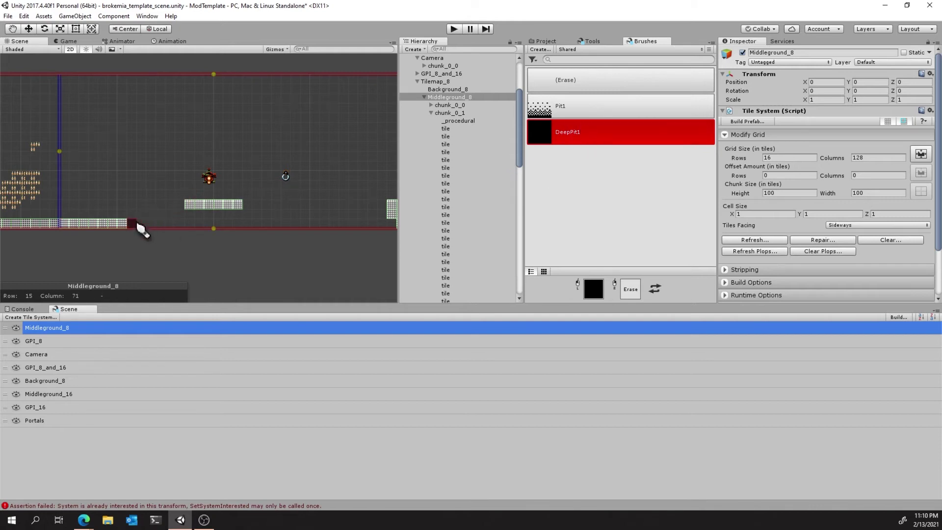
# Paint DeepPit1 tiles along the gaps in row 15 of Middleground_8, from column 71 to the column at the level's far edge
pyautogui.moveTo(142, 228); pyautogui.dragTo(395, 233)
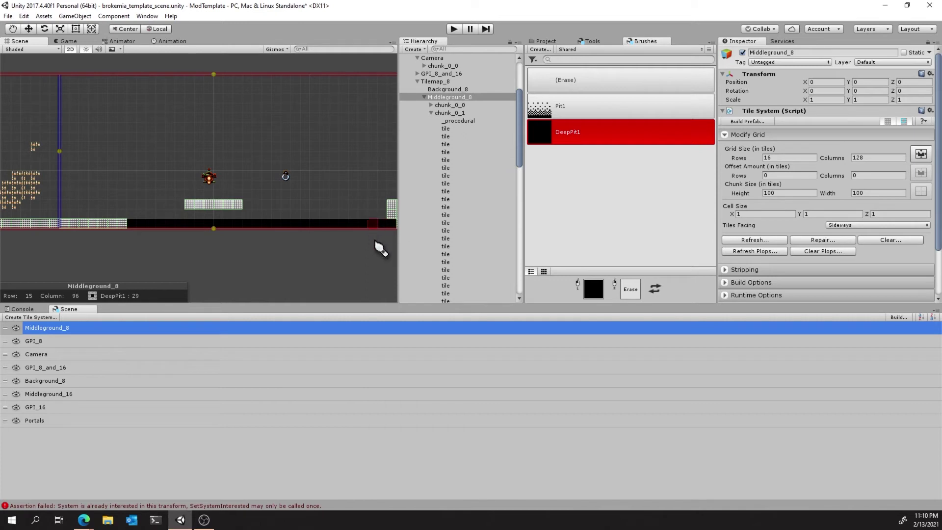
pyautogui.moveTo(381, 248); pyautogui.dragTo(121, 245, button='middle')
pyautogui.moveTo(203, 228)
pyautogui.mouseDown()
pyautogui.moveTo(370, 231)
pyautogui.moveTo(364, 236)
pyautogui.mouseUp()
pyautogui.moveTo(363, 235); pyautogui.dragTo(225, 265, button='middle')
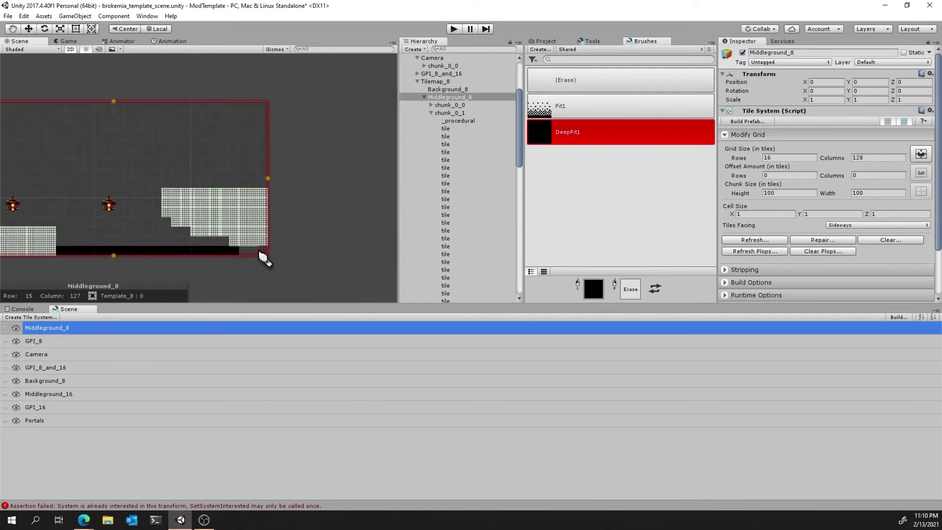
pyautogui.moveTo(253, 250); pyautogui.dragTo(234, 250)
# Paint Pit1 tiles along row 14 of Middleground_8, directly above the DeepPit1 tiles in the gaps
pyautogui.click(574, 106)
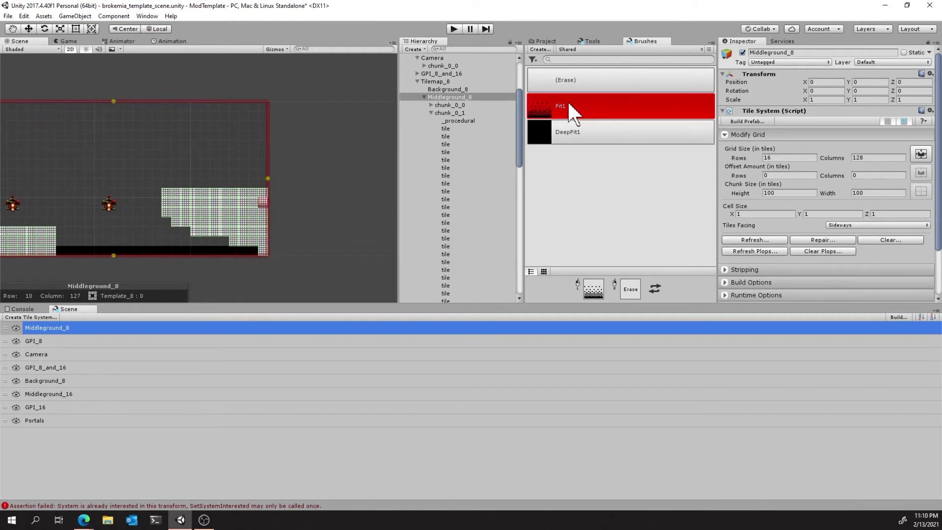
pyautogui.moveTo(122, 231); pyautogui.dragTo(388, 225, button='middle')
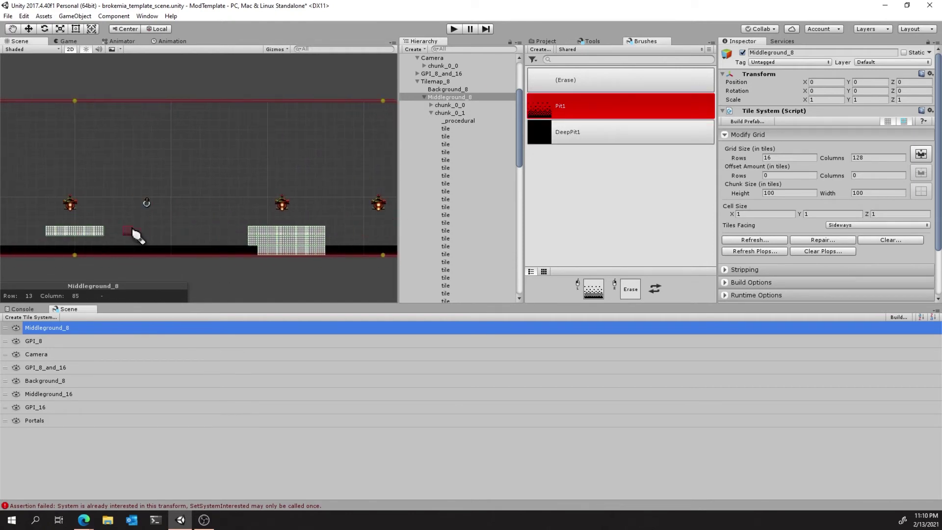
pyautogui.moveTo(132, 236); pyautogui.dragTo(311, 242, button='middle')
pyautogui.moveTo(175, 256); pyautogui.dragTo(296, 260)
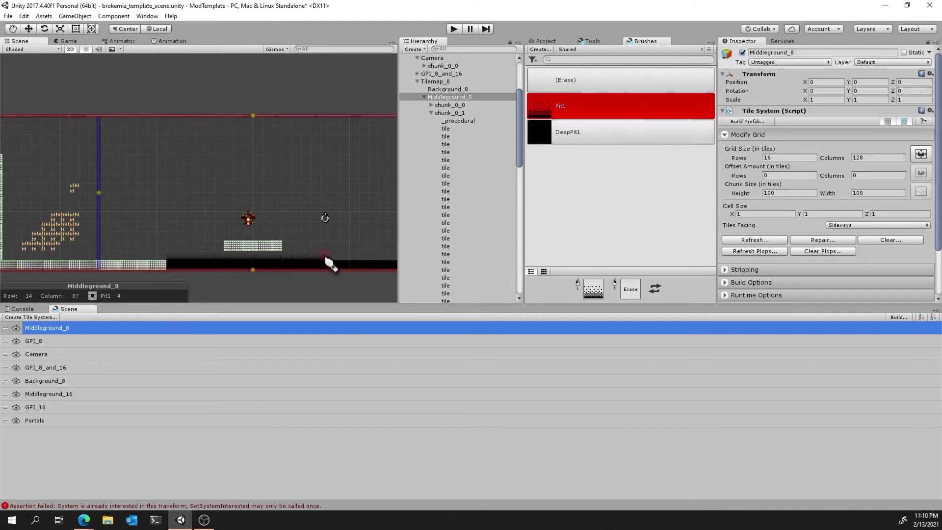
pyautogui.moveTo(374, 261); pyautogui.dragTo(199, 255, button='middle')
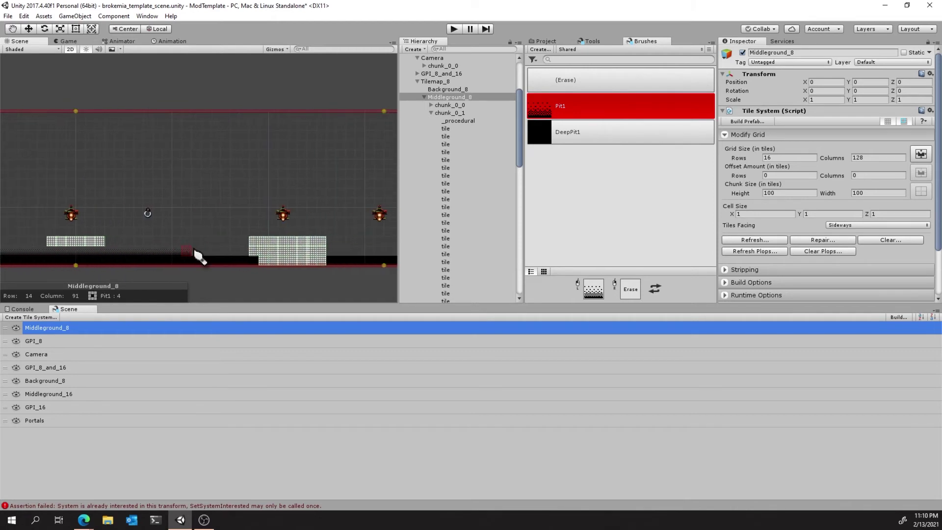
pyautogui.moveTo(319, 248); pyautogui.dragTo(206, 231, button='middle')
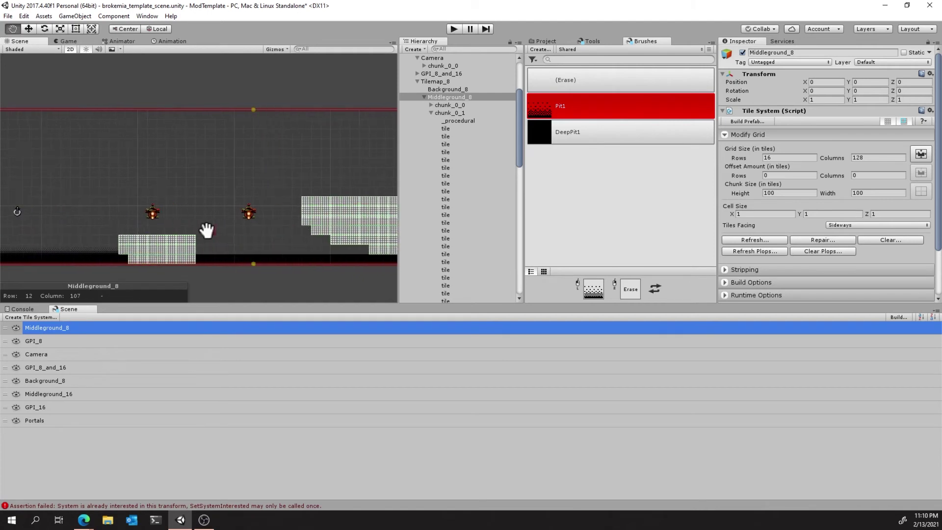
pyautogui.moveTo(206, 253); pyautogui.dragTo(250, 251)
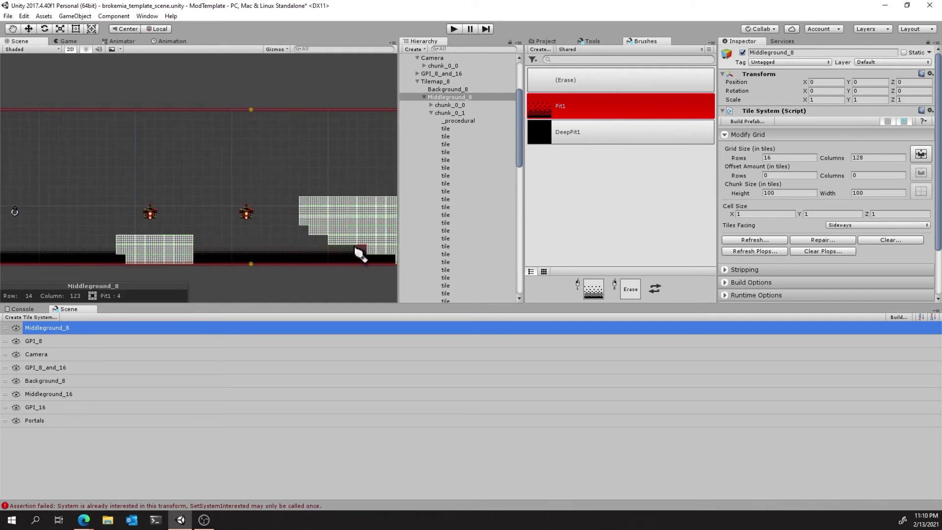
# Examine the existing pit in the floor near the portal, checking the GPI_8_and_16 and GPI_16 tile systems
pyautogui.scroll(-10, 442, 189)
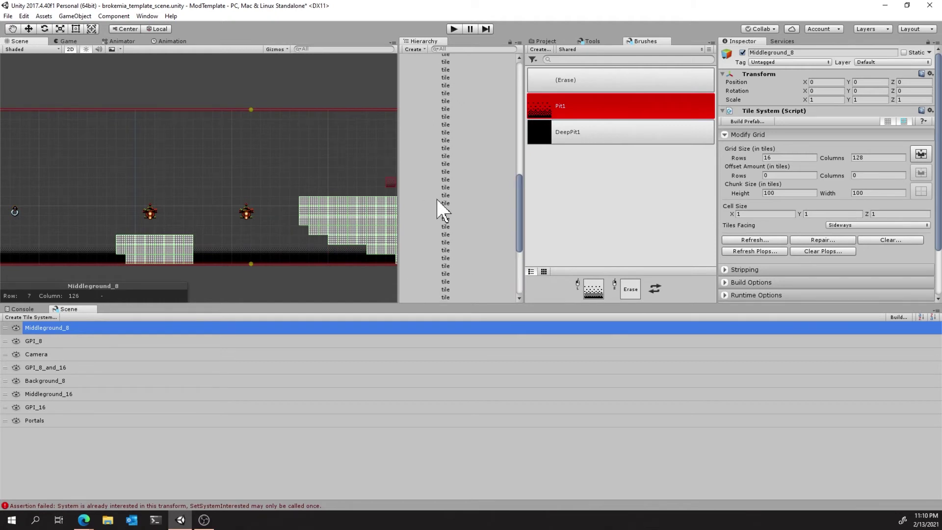
pyautogui.scroll(-4, 206, 246)
pyautogui.moveTo(130, 242); pyautogui.dragTo(283, 242, button='middle')
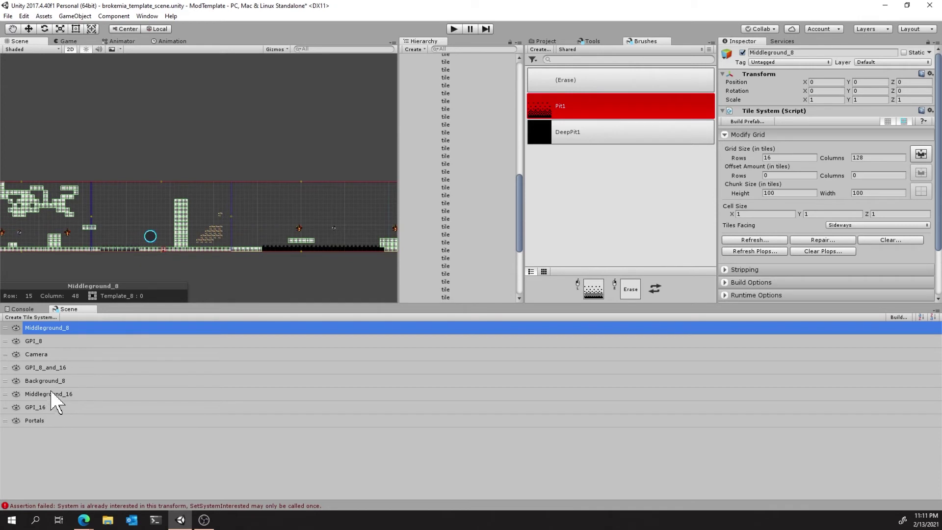
pyautogui.click(62, 368)
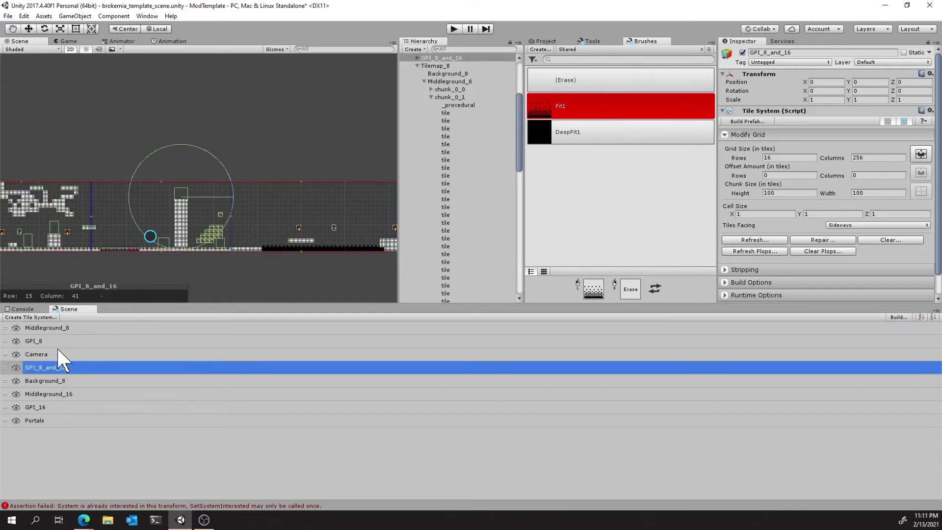
pyautogui.scroll(5, 90, 248)
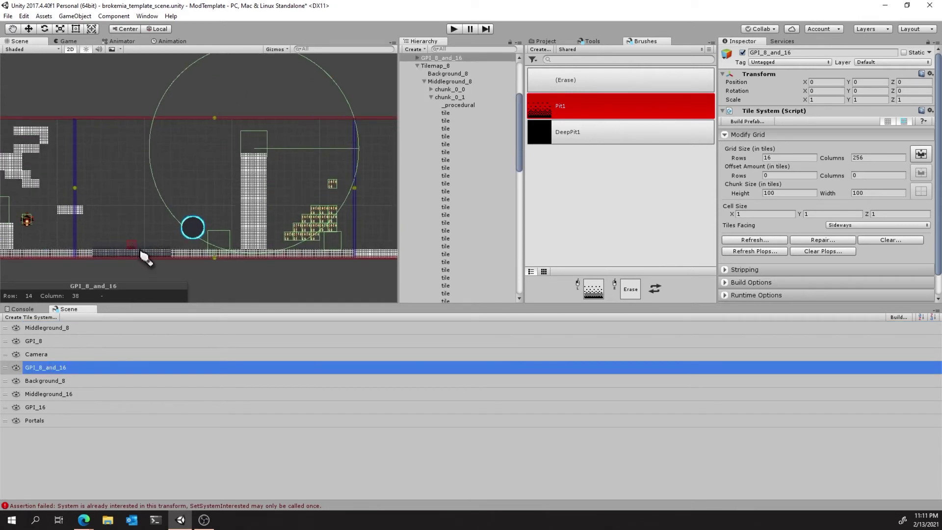
pyautogui.click(43, 406)
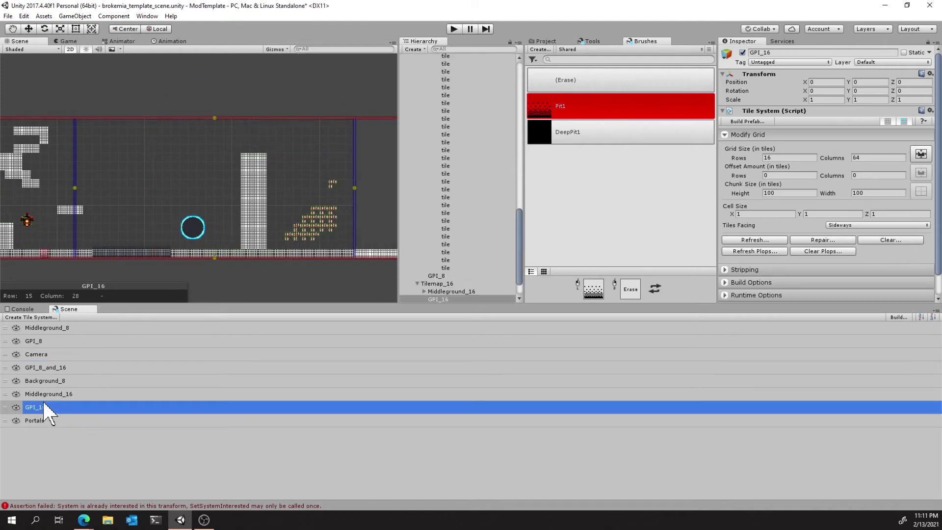
pyautogui.scroll(2, 140, 267)
pyautogui.scroll(2, 142, 267)
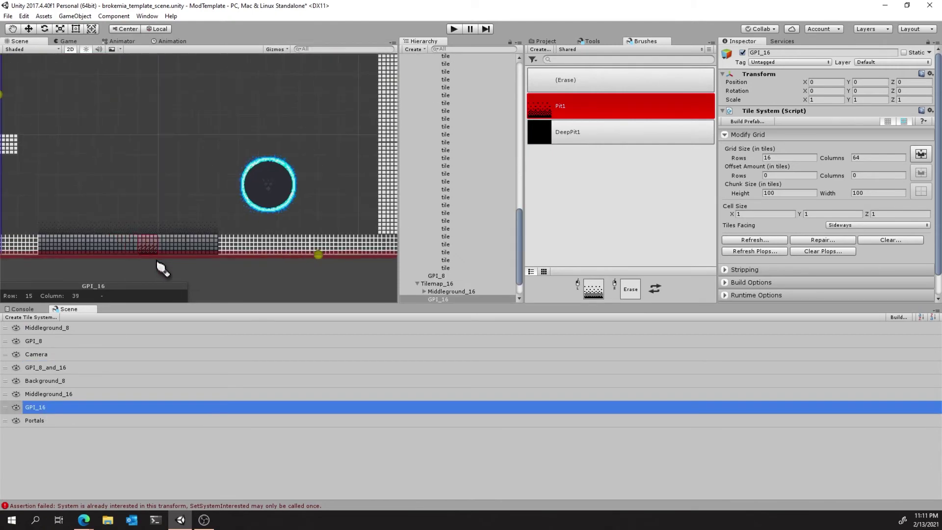
pyautogui.scroll(-4, 242, 275)
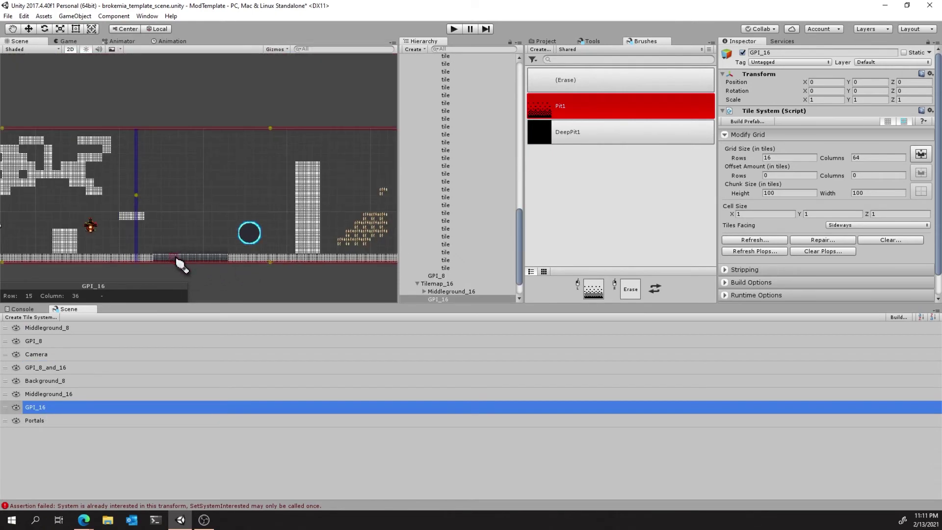
pyautogui.scroll(5, 181, 263)
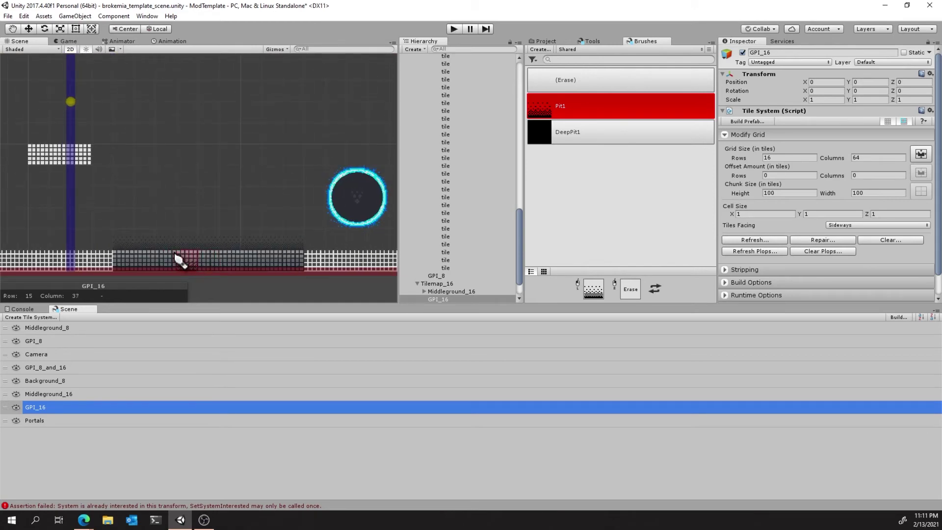
pyautogui.scroll(-2, 311, 260)
pyautogui.scroll(-2, 312, 252)
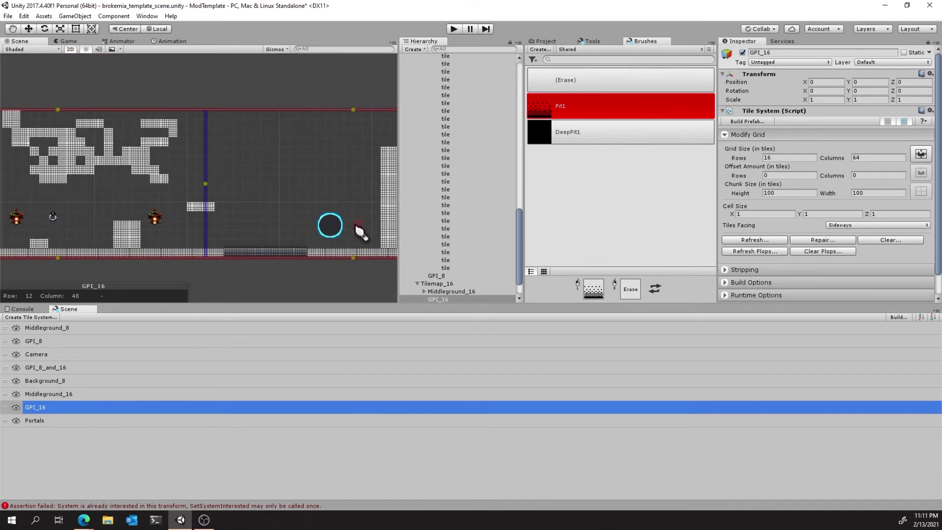
pyautogui.moveTo(358, 233); pyautogui.dragTo(132, 231, button='middle')
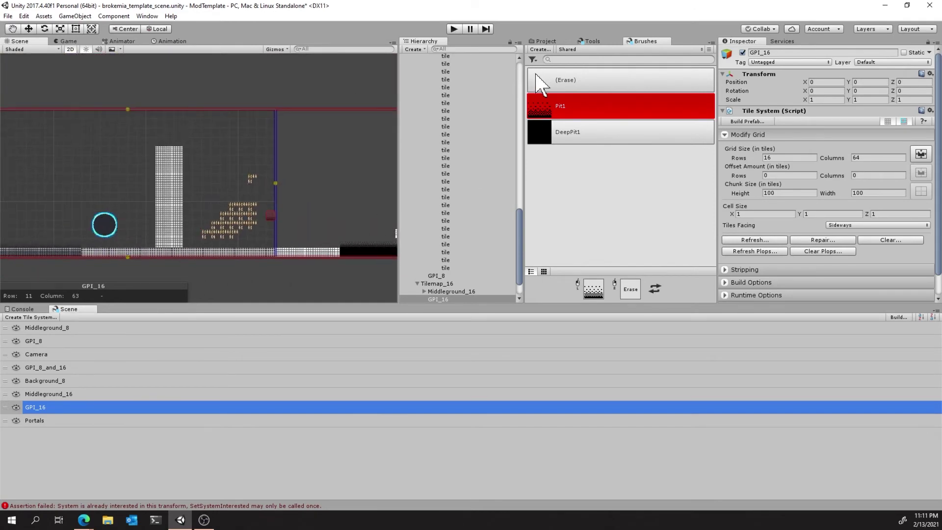
# Show the Shared_16 brushes and review the pit variants against the gaps in the new room
pyautogui.click(571, 49)
pyautogui.click(587, 142)
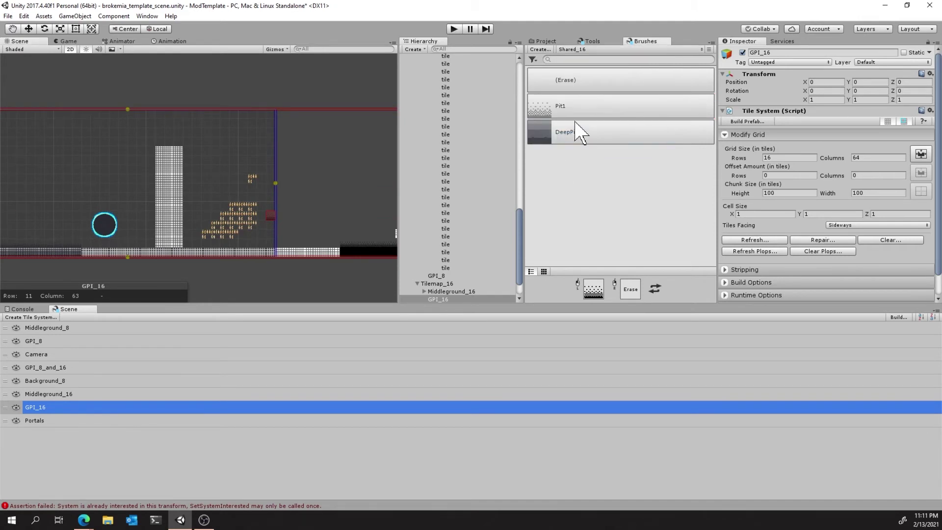
pyautogui.moveTo(339, 243); pyautogui.dragTo(156, 231, button='middle')
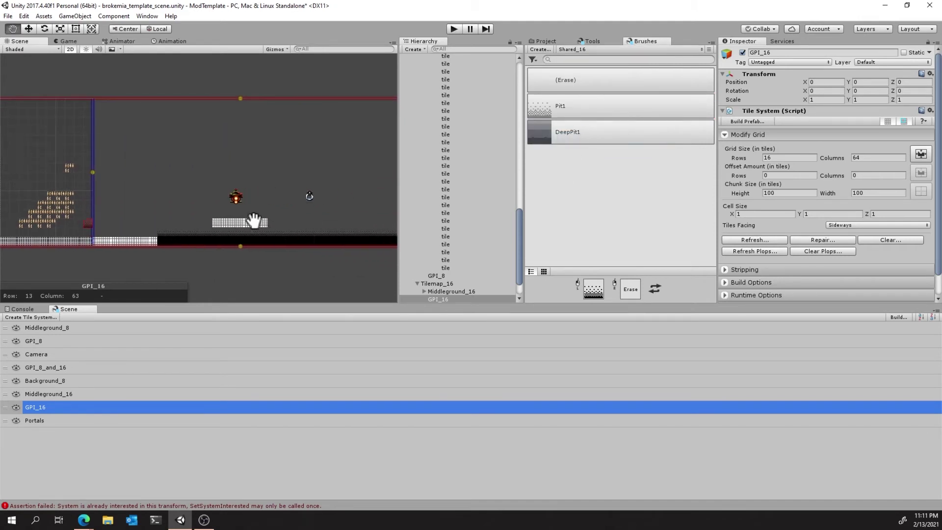
pyautogui.moveTo(311, 224); pyautogui.dragTo(142, 212, button='middle')
pyautogui.scroll(-4, 143, 212)
pyautogui.scroll(-2, 165, 220)
pyautogui.scroll(6, 225, 219)
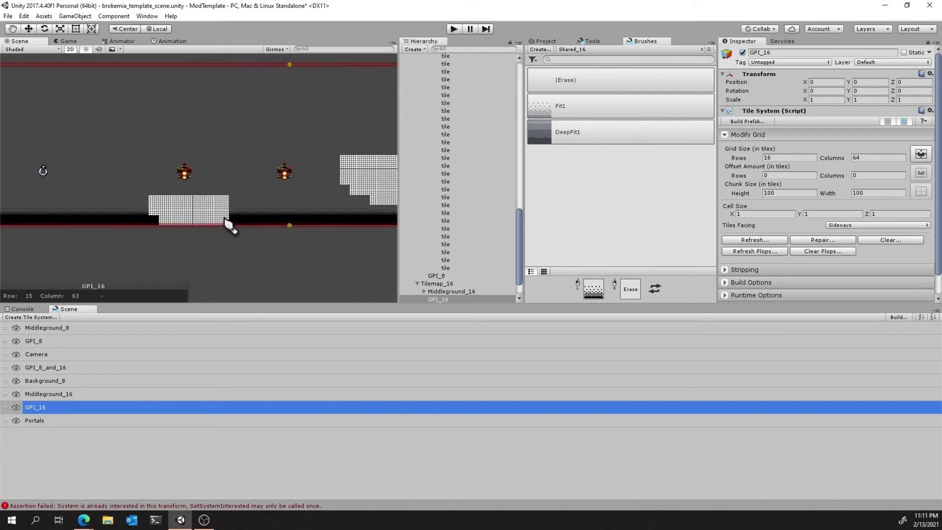
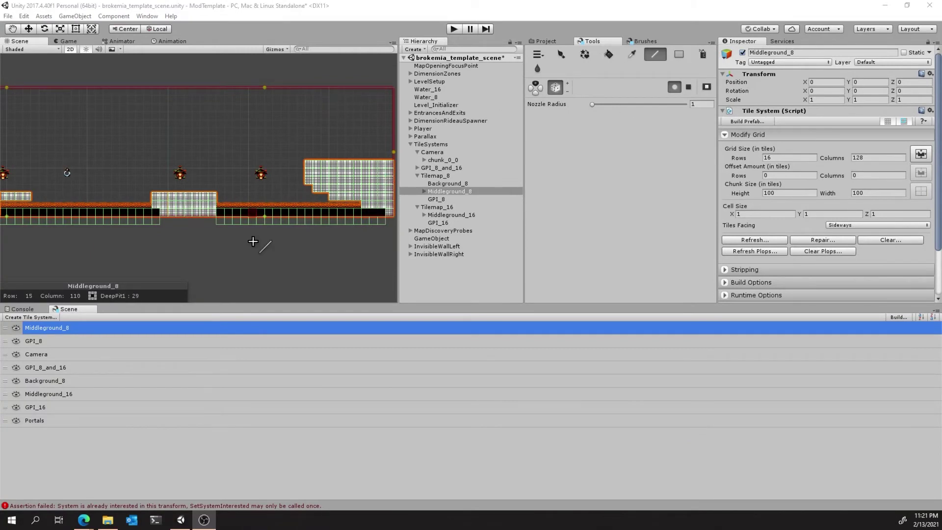
# Make Portals the active tile system and choose the Paint tool
pyautogui.moveTo(252, 242)
pyautogui.mouseDown(button='middle')
pyautogui.moveTo(181, 215)
pyautogui.moveTo(251, 230)
pyautogui.mouseUp(button='middle')
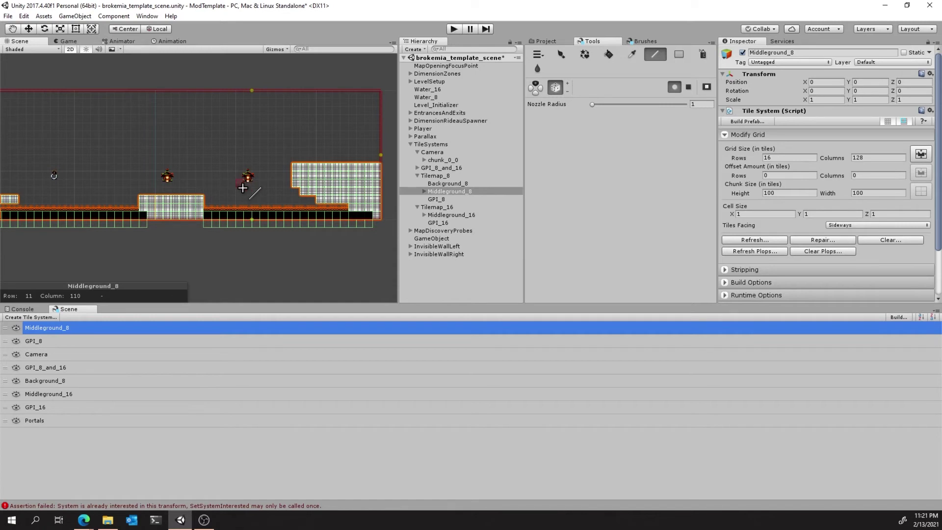
pyautogui.scroll(-5, 242, 188)
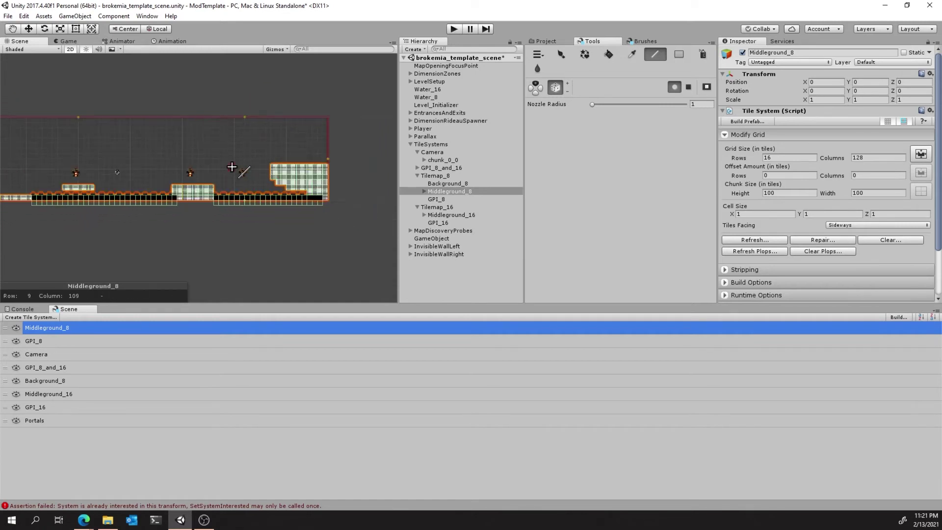
pyautogui.scroll(8, 260, 159)
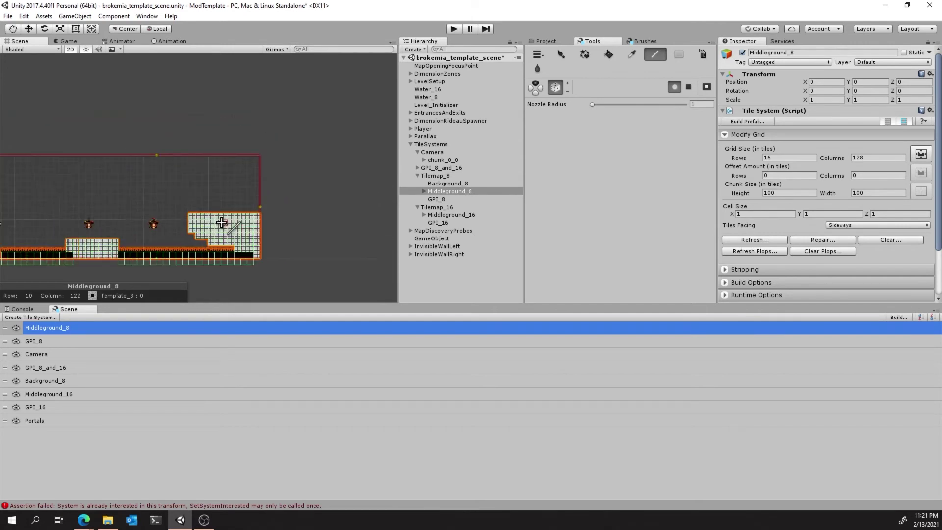
pyautogui.moveTo(252, 192); pyautogui.dragTo(236, 217, button='middle')
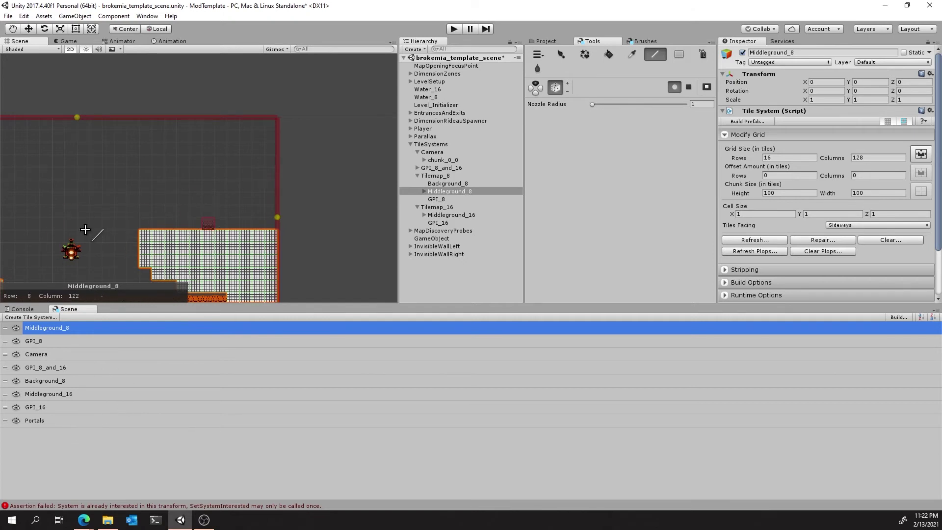
pyautogui.click(64, 422)
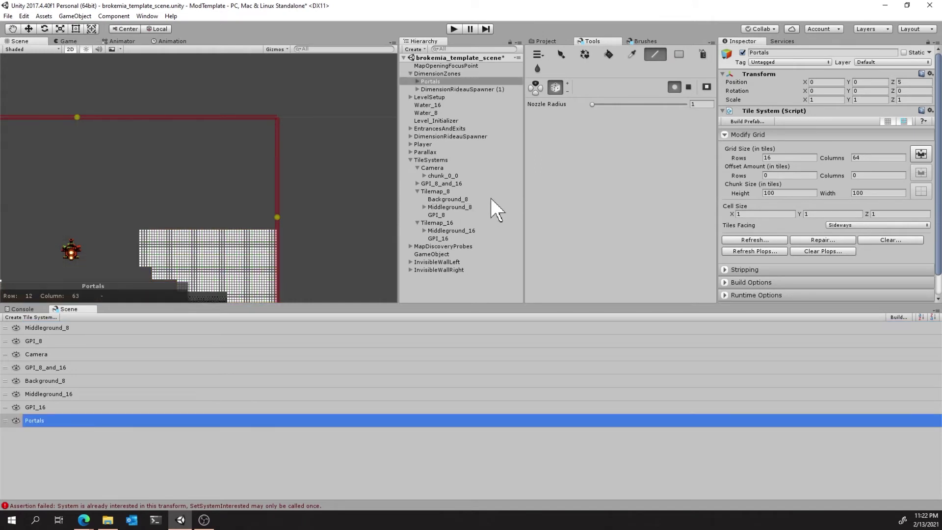
pyautogui.moveTo(354, 168); pyautogui.dragTo(373, 122, button='middle')
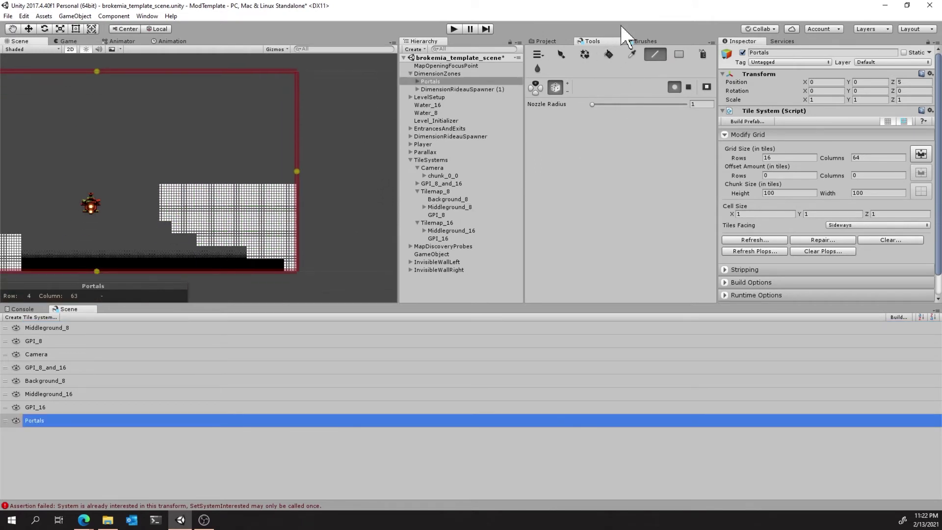
pyautogui.click(646, 41)
pyautogui.click(592, 41)
pyautogui.click(561, 54)
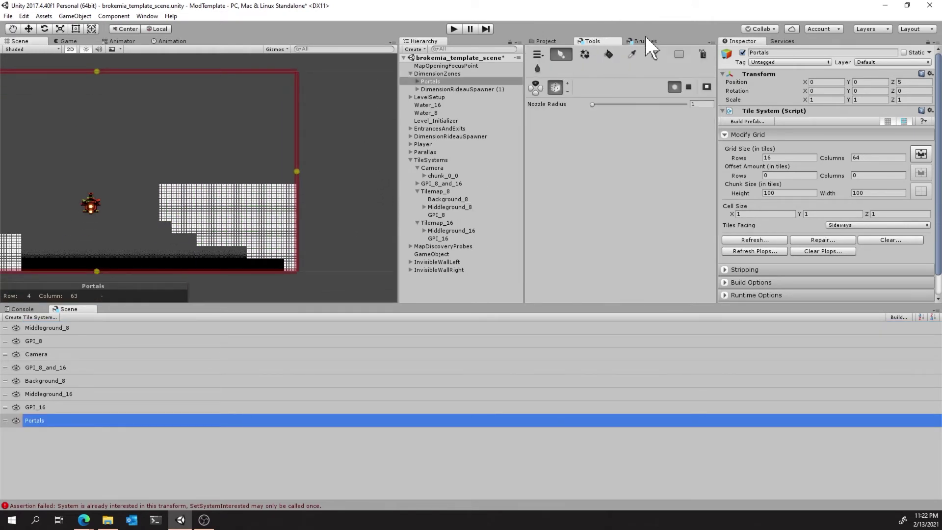
pyautogui.click(645, 40)
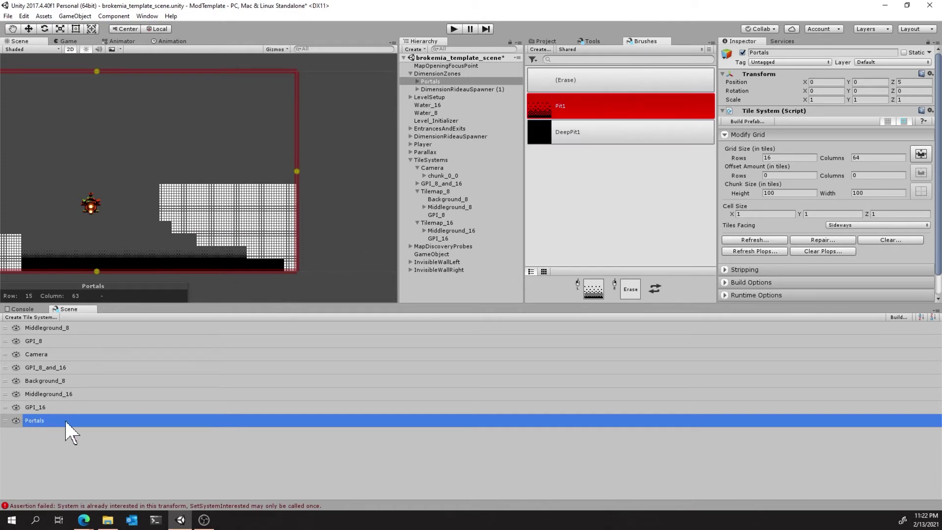
# Show the Brushes category, filter it by "port" and select the DimensionPortalSpawner brush
pyautogui.click(564, 49)
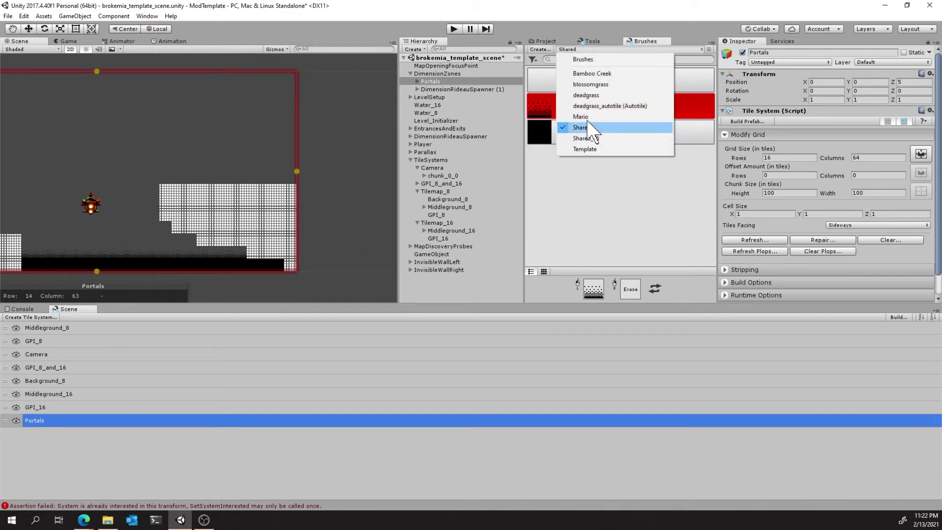
pyautogui.click(591, 58)
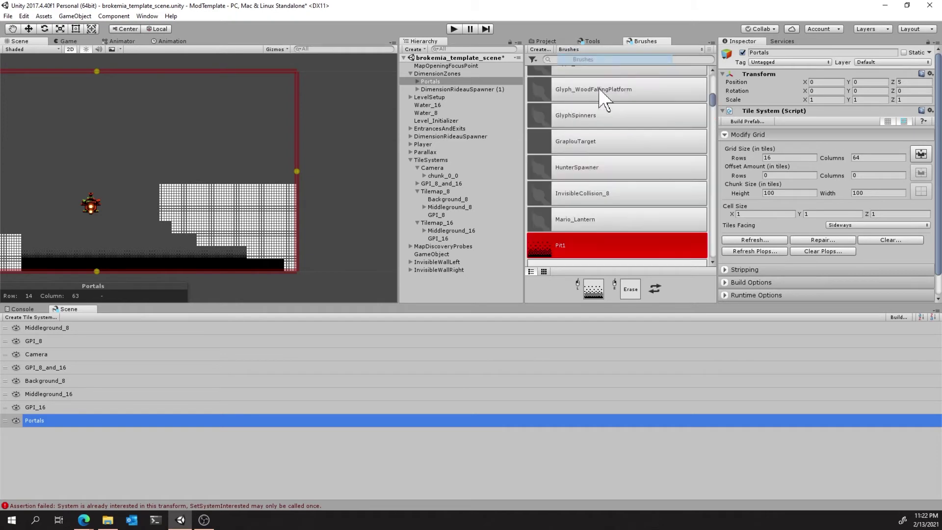
pyautogui.write('port')
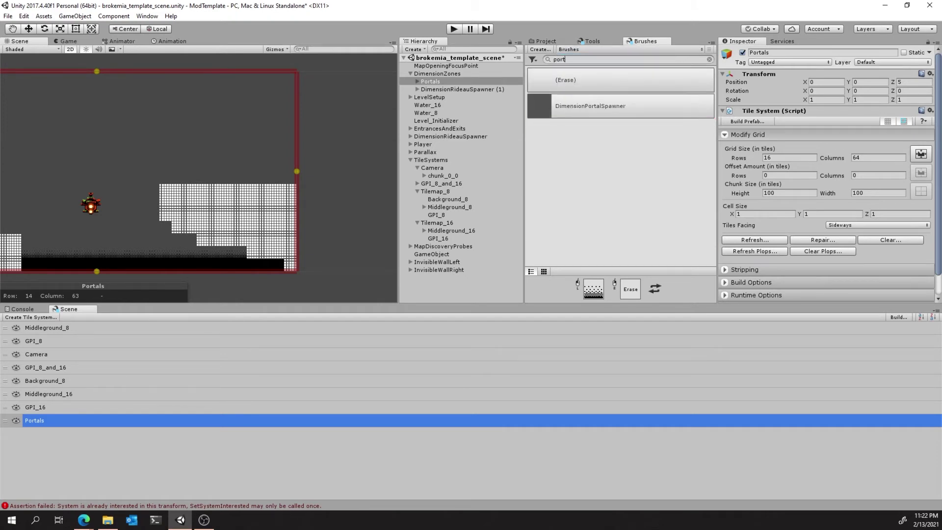
pyautogui.click(593, 114)
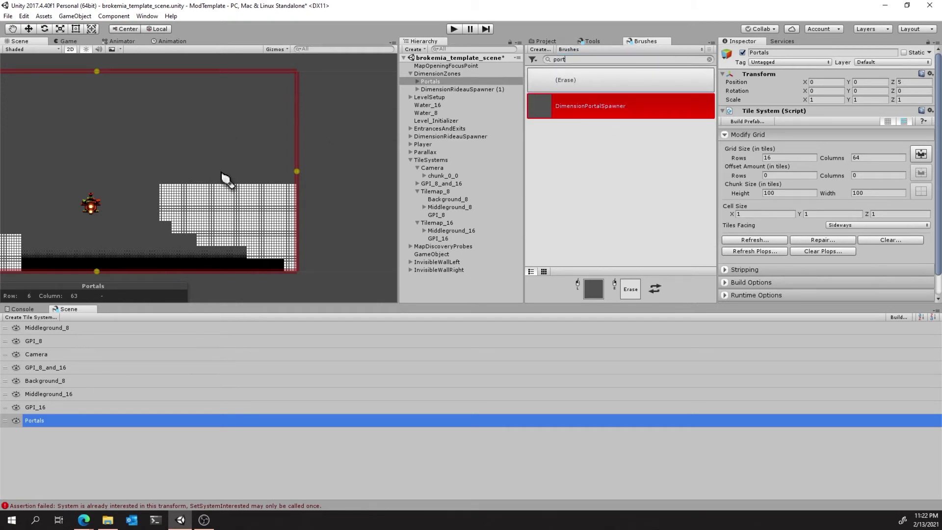
# Check how far the paintable area of the Portals grid reaches toward the new room
pyautogui.scroll(-5, 226, 179)
pyautogui.moveTo(77, 179); pyautogui.dragTo(200, 185, button='middle')
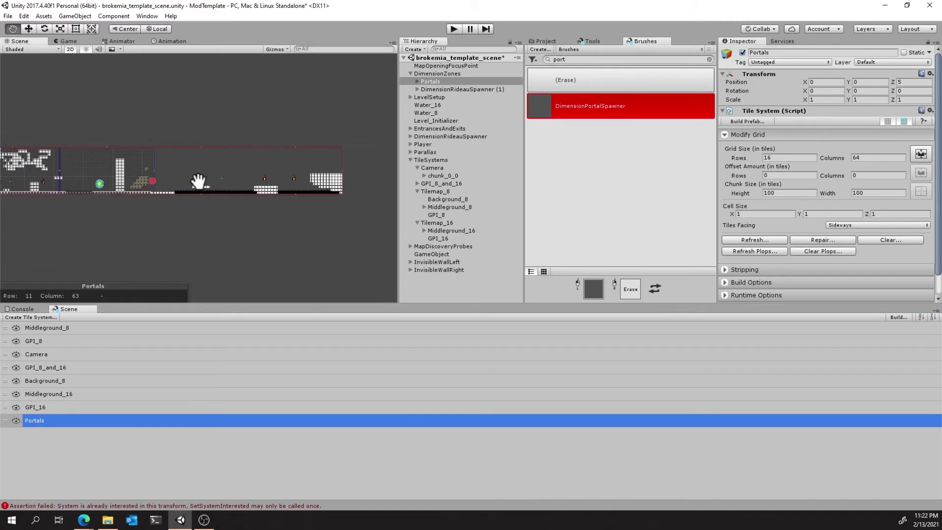
pyautogui.scroll(10, 118, 188)
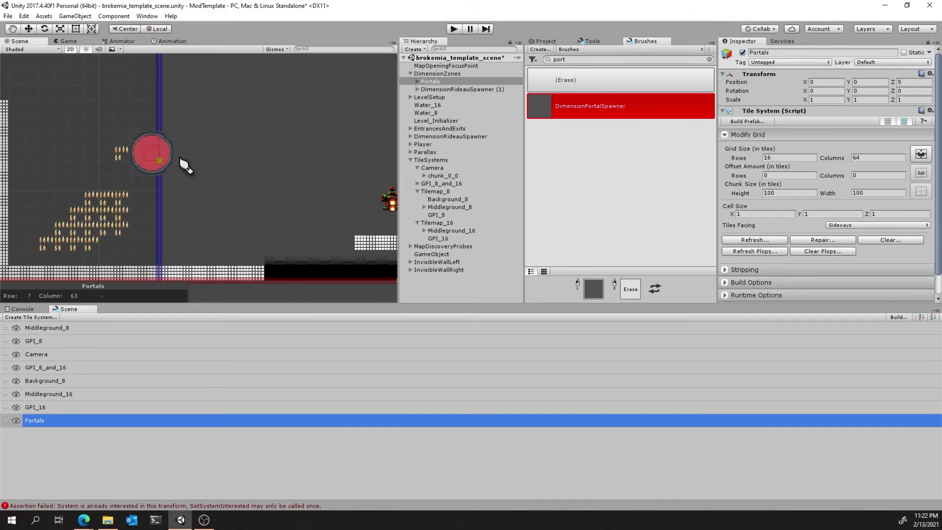
pyautogui.scroll(-6, 185, 164)
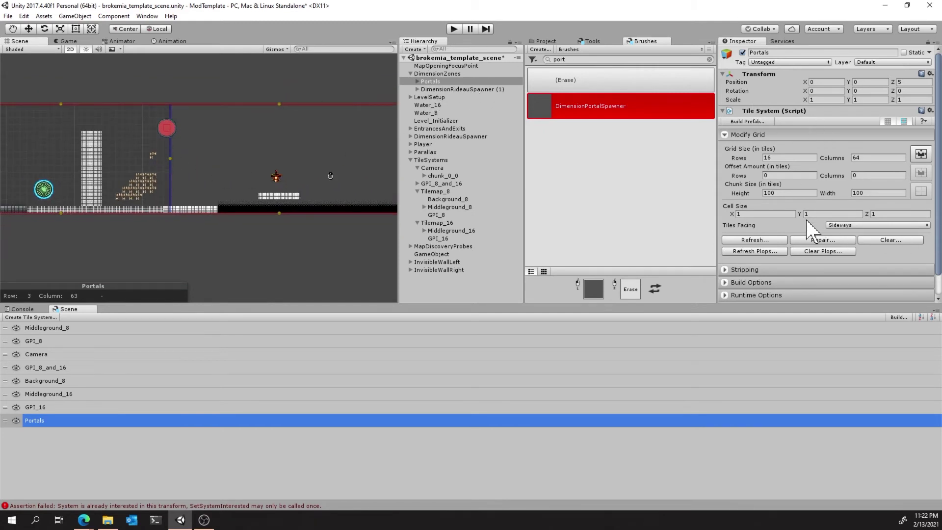
# Widen the Portals tile system to 128 columns and rebuild its grid
pyautogui.click(864, 158)
pyautogui.write('128')
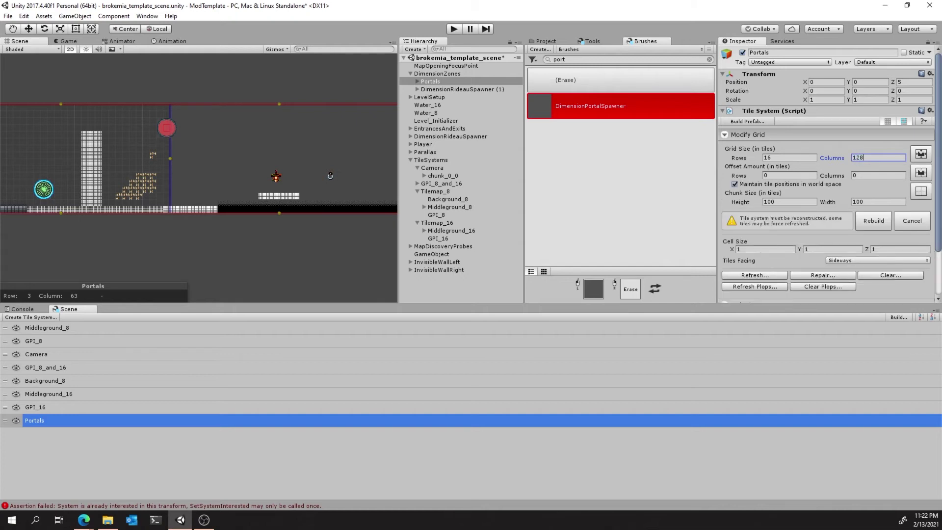
pyautogui.click(885, 227)
# Paint a DimensionPortalSpawner above the raised platform at the far end of the new room
pyautogui.moveTo(323, 170); pyautogui.dragTo(164, 181, button='middle')
pyautogui.scroll(6, 190, 185)
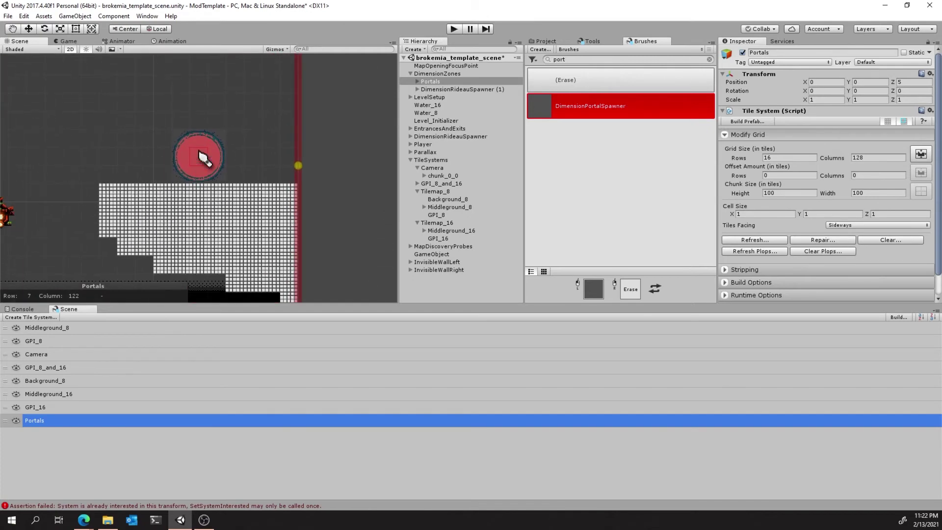
pyautogui.scroll(-8, 200, 146)
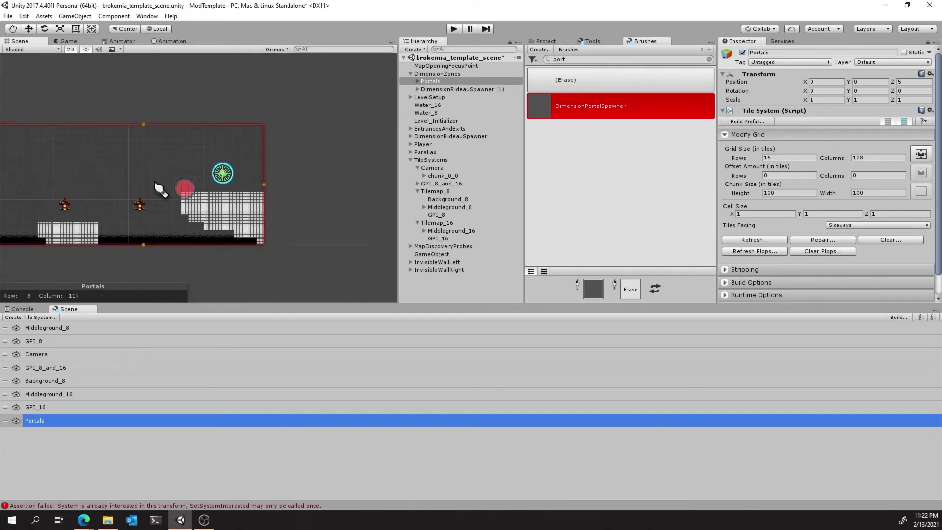
pyautogui.moveTo(158, 189); pyautogui.dragTo(254, 193, button='middle')
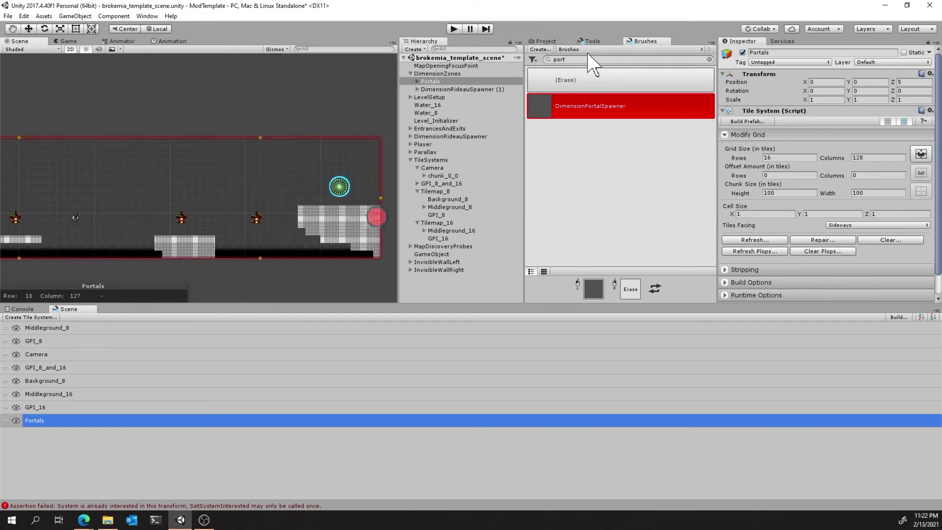
# Clear the brush filter, show the Template category and select the Template_16 brush
pyautogui.press('BackSpace')
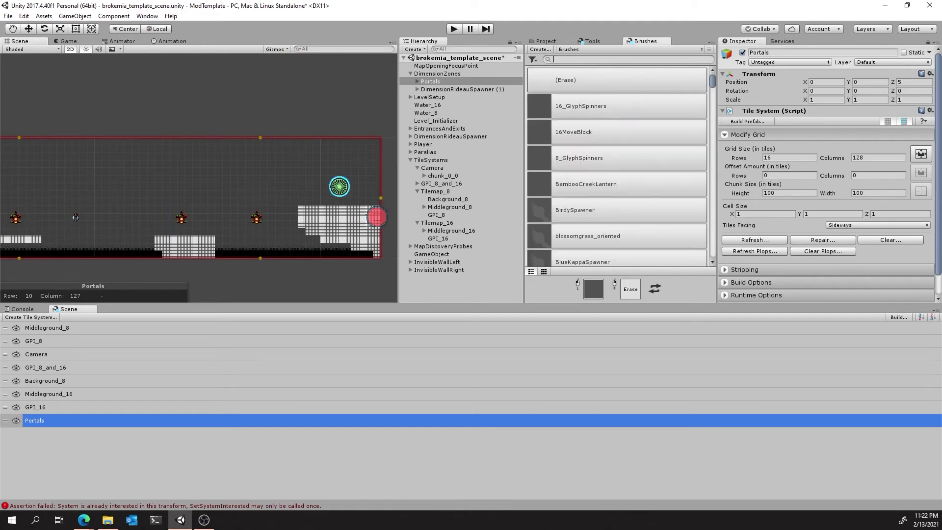
pyautogui.click(567, 50)
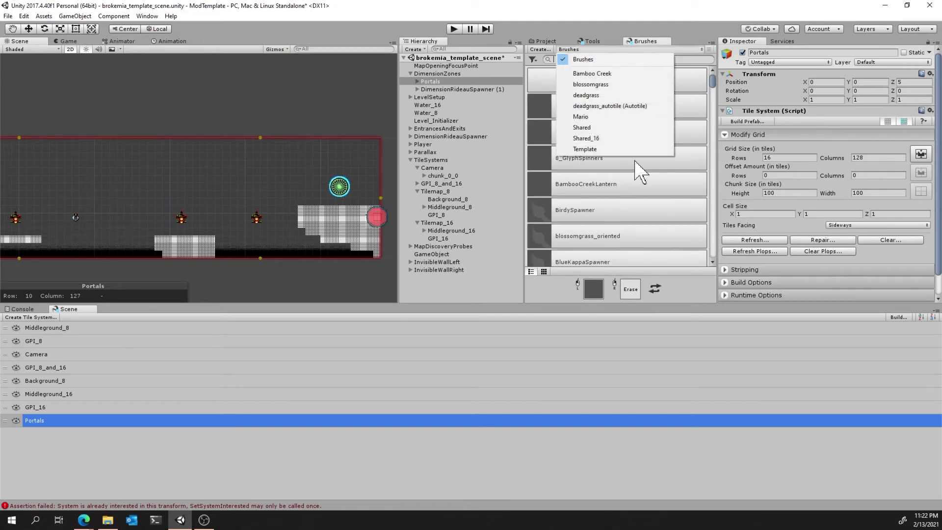
pyautogui.click(589, 148)
pyautogui.click(589, 135)
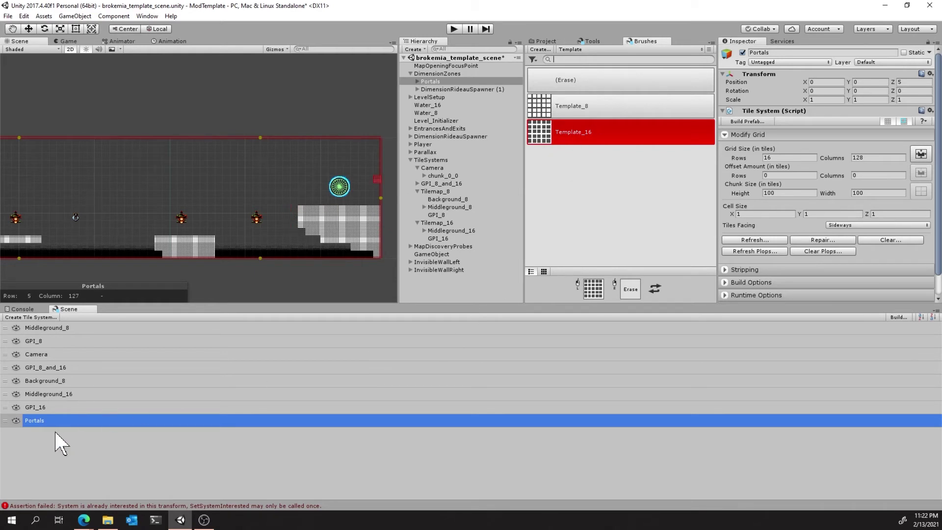
# Hide the Middleground_8 tile system so only the 16-bit tiles of the level remain in view
pyautogui.click(40, 394)
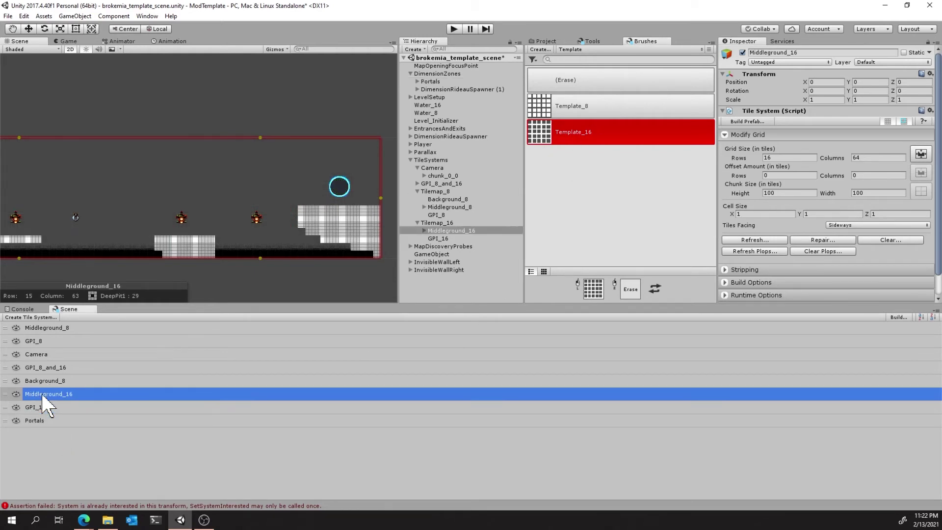
pyautogui.click(31, 328)
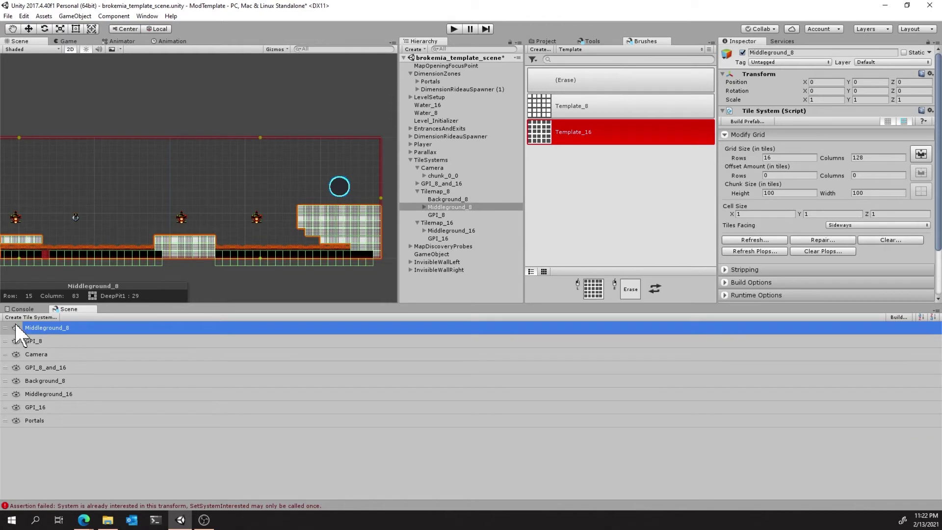
pyautogui.click(17, 327)
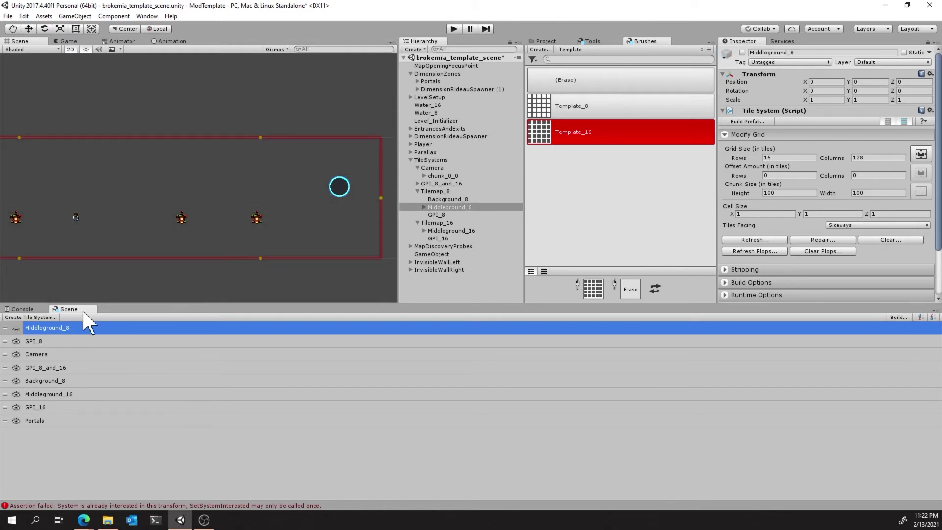
pyautogui.moveTo(357, 219); pyautogui.dragTo(299, 231, button='middle')
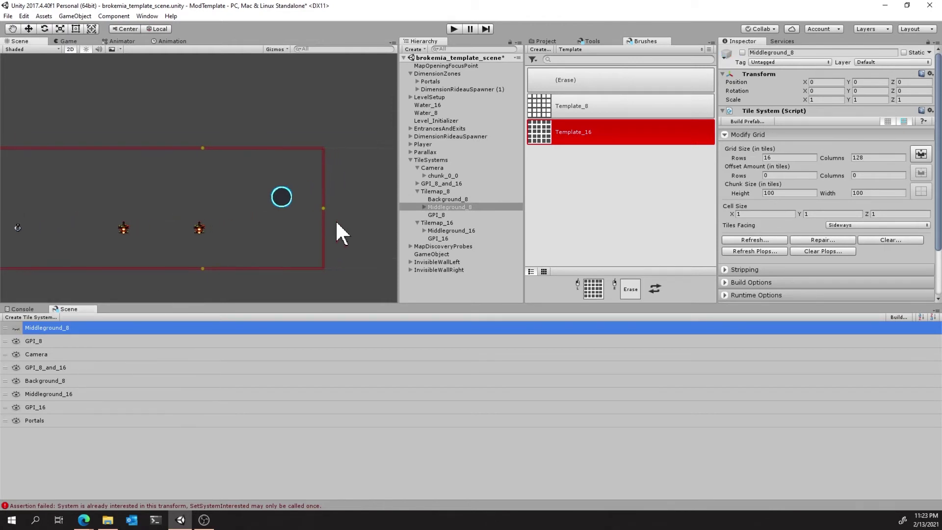
pyautogui.scroll(-5, 326, 215)
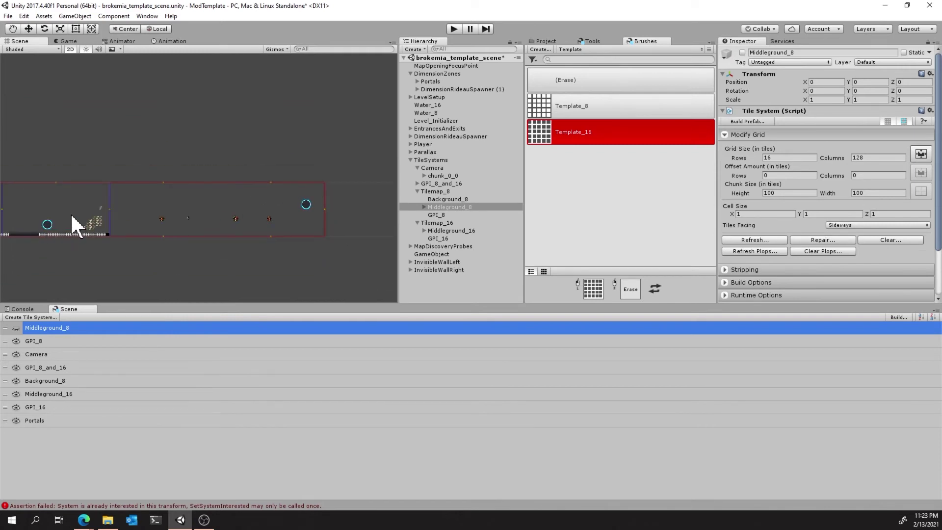
pyautogui.moveTo(72, 216); pyautogui.dragTo(140, 211, button='middle')
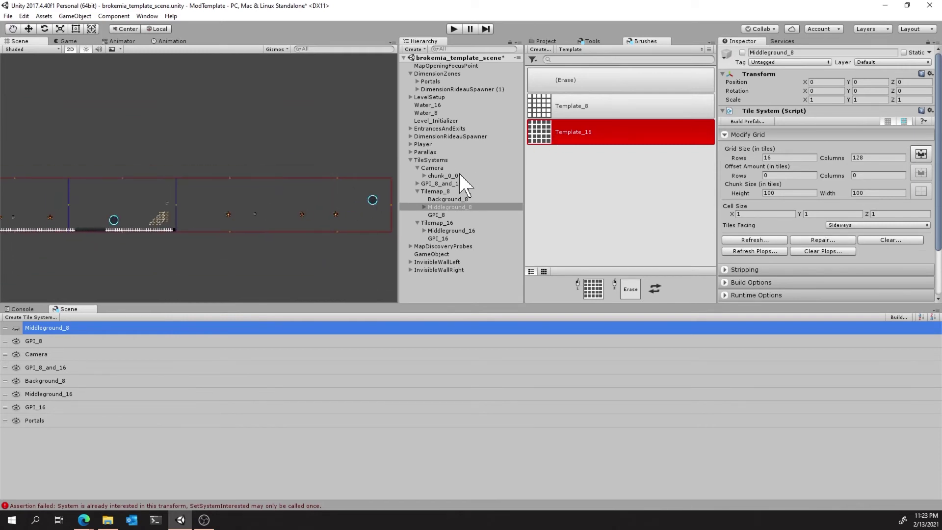
# Make Middleground_16 the active tile system, widen it to 128 columns and rebuild its grid
pyautogui.click(456, 206)
pyautogui.click(591, 41)
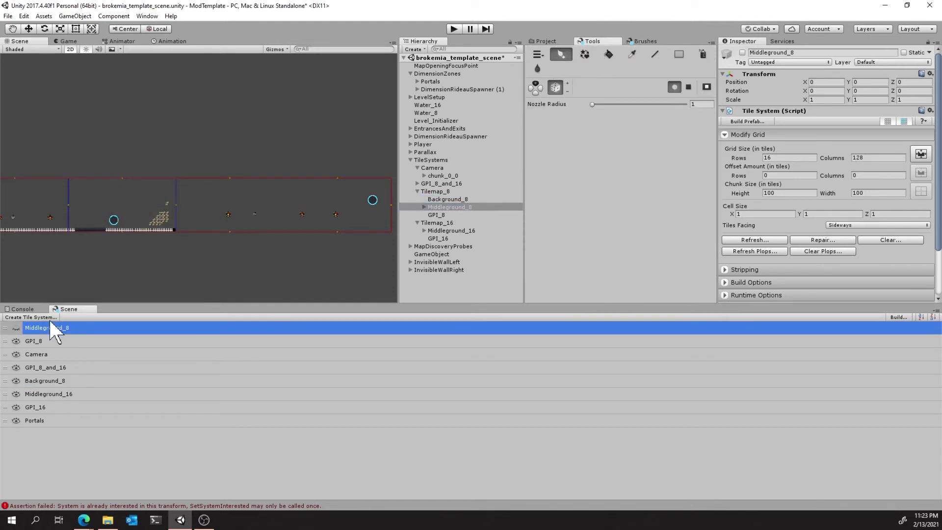
pyautogui.click(69, 394)
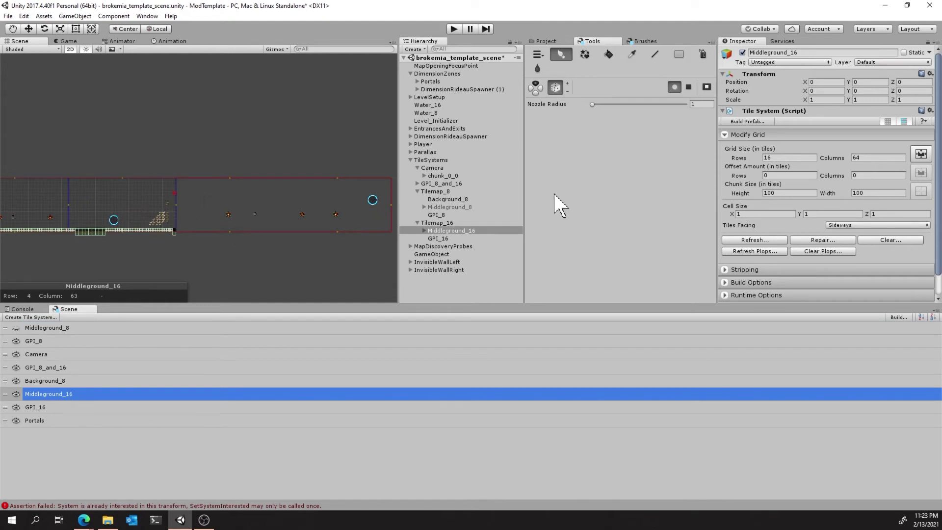
pyautogui.click(879, 157)
pyautogui.write('128')
pyautogui.click(874, 222)
# Paint a stepped Template_16 ground mass on Middleground_16 beneath the portal at the room's far end, using Middleground_8 as reference
pyautogui.moveTo(330, 206); pyautogui.dragTo(218, 196)
pyautogui.scroll(10, 260, 212)
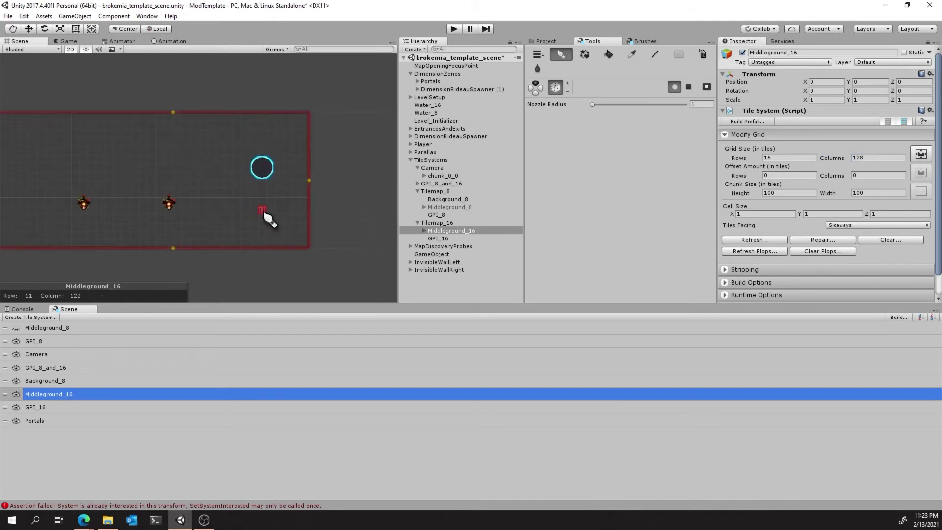
pyautogui.moveTo(288, 177); pyautogui.dragTo(274, 215)
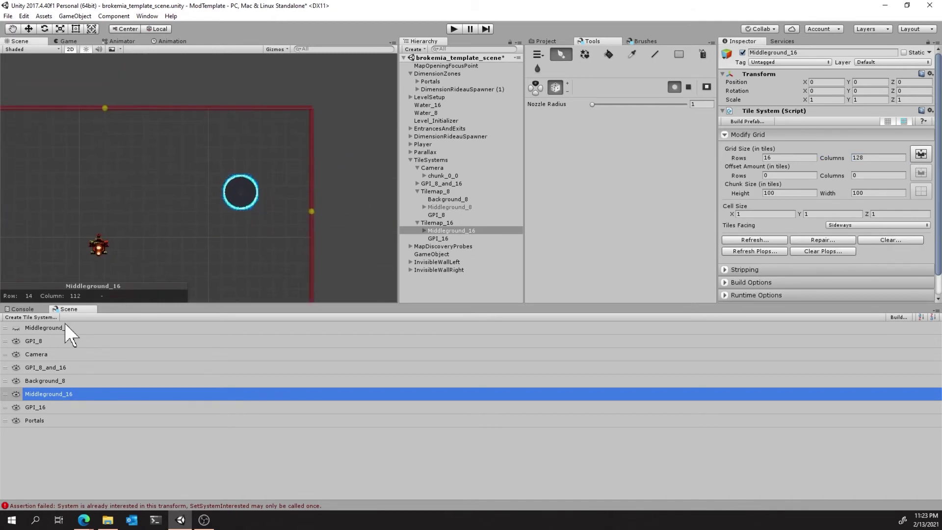
pyautogui.click(17, 328)
pyautogui.click(18, 328)
pyautogui.moveTo(304, 231)
pyautogui.mouseDown()
pyautogui.moveTo(166, 230)
pyautogui.moveTo(168, 252)
pyautogui.moveTo(217, 263)
pyautogui.moveTo(185, 248)
pyautogui.moveTo(225, 284)
pyautogui.moveTo(265, 286)
pyautogui.moveTo(252, 270)
pyautogui.moveTo(284, 263)
pyautogui.mouseUp()
pyautogui.moveTo(284, 263); pyautogui.dragTo(252, 177, button='middle')
pyautogui.moveTo(252, 177)
pyautogui.mouseDown()
pyautogui.moveTo(227, 208)
pyautogui.moveTo(204, 189)
pyautogui.moveTo(216, 182)
pyautogui.moveTo(184, 178)
pyautogui.moveTo(196, 202)
pyautogui.moveTo(227, 191)
pyautogui.moveTo(224, 158)
pyautogui.moveTo(211, 200)
pyautogui.moveTo(248, 151)
pyautogui.moveTo(272, 166)
pyautogui.moveTo(281, 151)
pyautogui.moveTo(267, 211)
pyautogui.moveTo(297, 177)
pyautogui.moveTo(153, 179)
pyautogui.mouseUp()
pyautogui.moveTo(157, 184); pyautogui.dragTo(326, 174, button='middle')
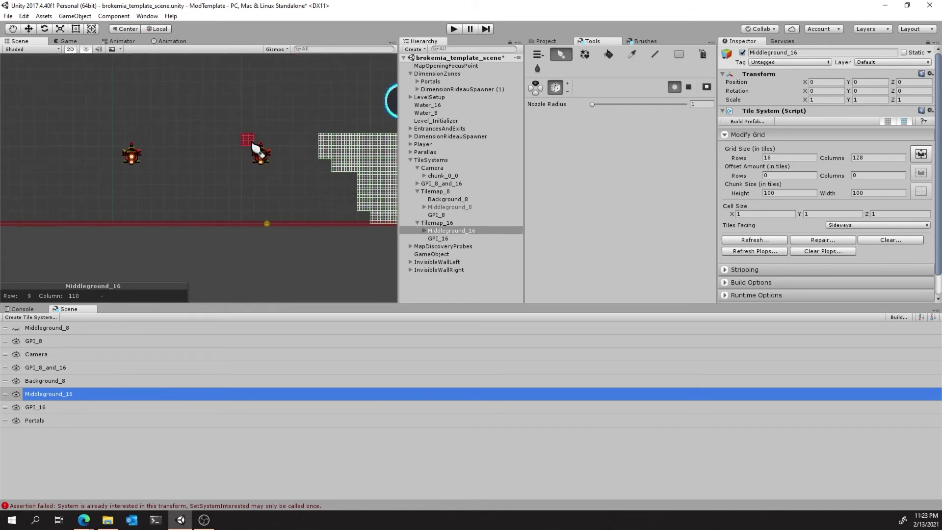
# Examine the empty part of the 16-bit room and the object positions on the GPI_8_and_16 tile system
pyautogui.moveTo(256, 147); pyautogui.dragTo(304, 210, button='middle')
pyautogui.moveTo(343, 185); pyautogui.dragTo(271, 176, button='middle')
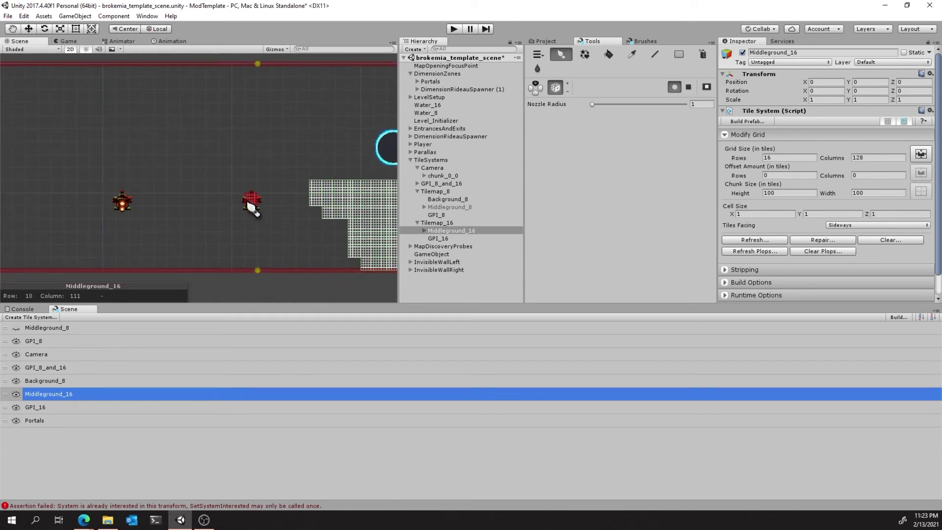
pyautogui.moveTo(97, 193); pyautogui.dragTo(281, 234, button='middle')
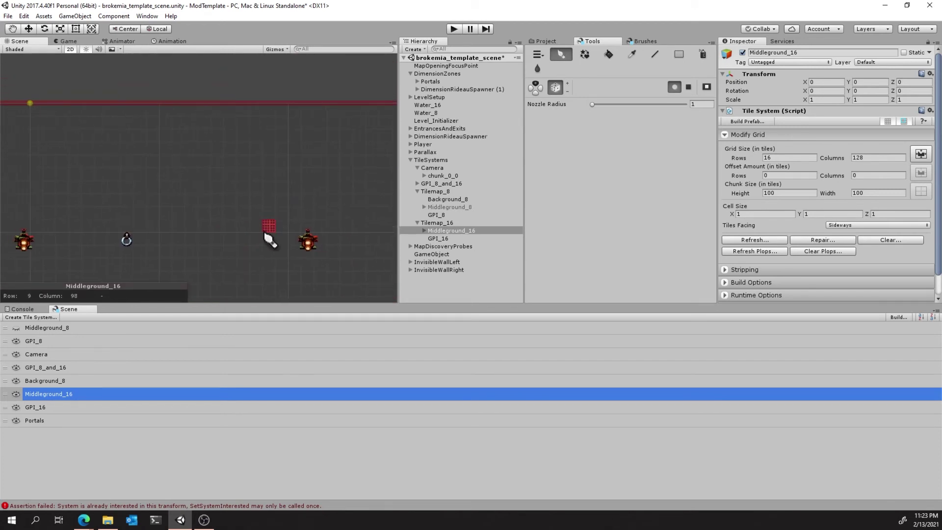
pyautogui.moveTo(235, 202); pyautogui.dragTo(219, 124, button='middle')
pyautogui.scroll(-2, 248, 177)
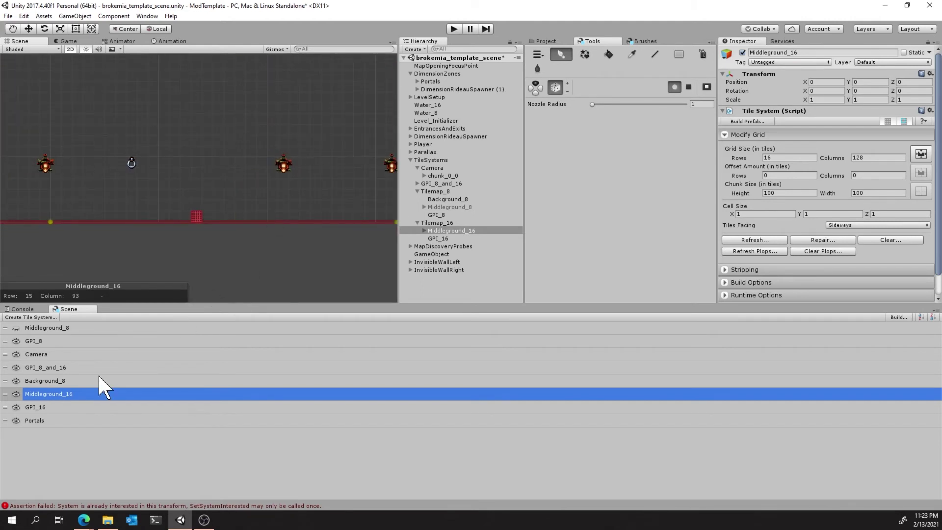
pyautogui.click(46, 407)
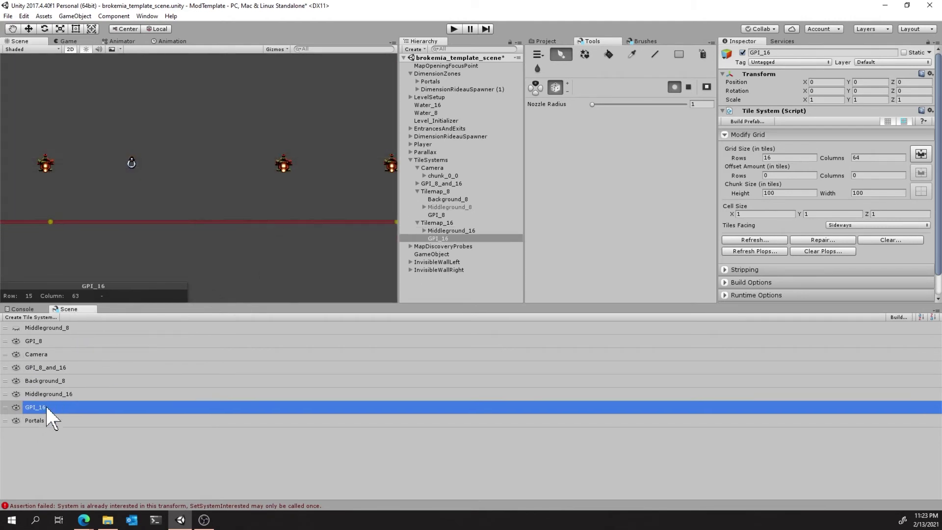
pyautogui.click(58, 394)
pyautogui.click(89, 367)
pyautogui.scroll(-3, 147, 185)
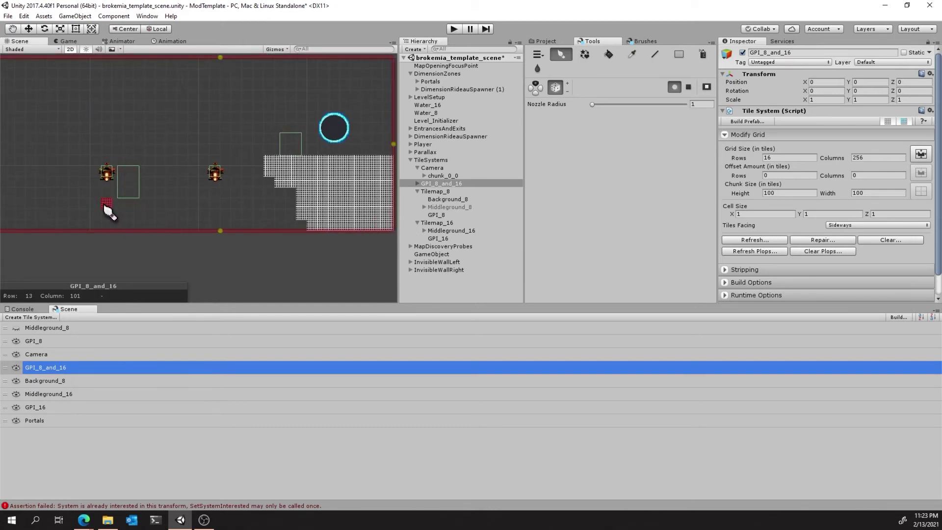
# Paint a three-tile-high Template_16 platform on Middleground_16 below the third lantern, with overhanging upper rows at both ends
pyautogui.click(50, 394)
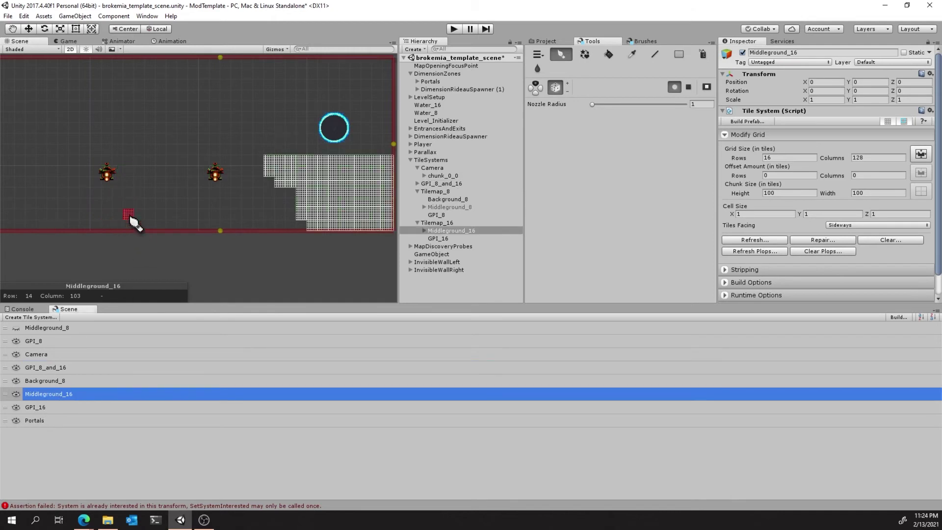
pyautogui.moveTo(152, 203)
pyautogui.mouseDown()
pyautogui.moveTo(101, 206)
pyautogui.moveTo(133, 222)
pyautogui.moveTo(125, 226)
pyautogui.moveTo(75, 218)
pyautogui.mouseUp()
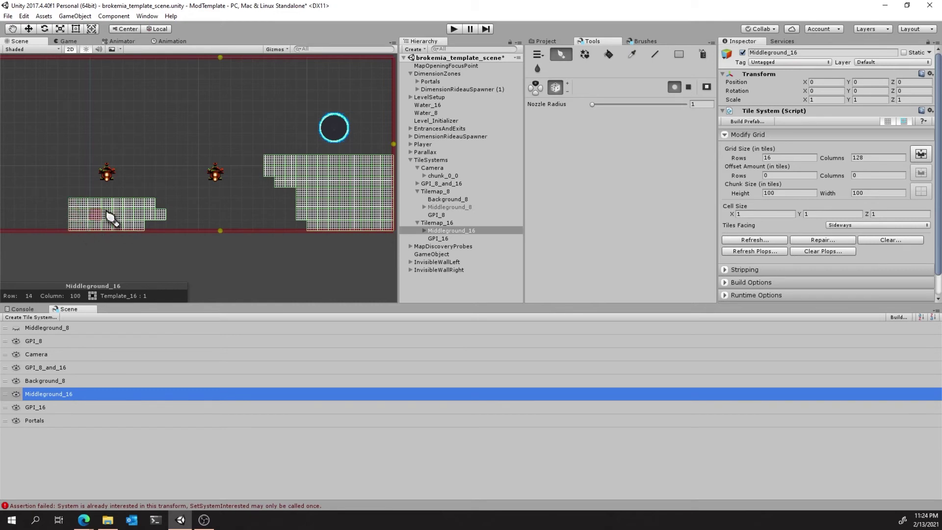
pyautogui.rightClick(162, 214)
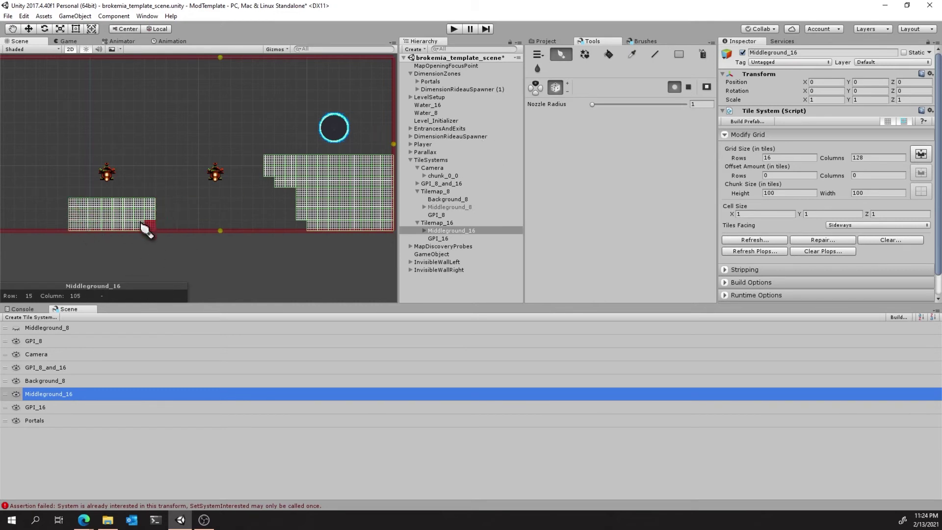
pyautogui.moveTo(88, 234); pyautogui.dragTo(194, 280, button='middle')
pyautogui.click(178, 248)
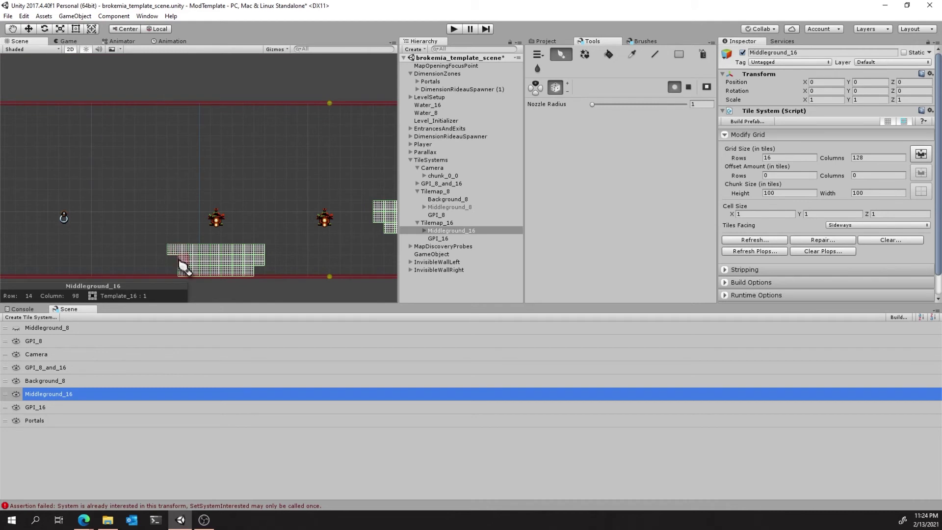
# Paint a pillar two tiles wide and three high before the platform, and a stepped mass hanging from the ceiling above the gap
pyautogui.moveTo(85, 210); pyautogui.dragTo(122, 198, button='middle')
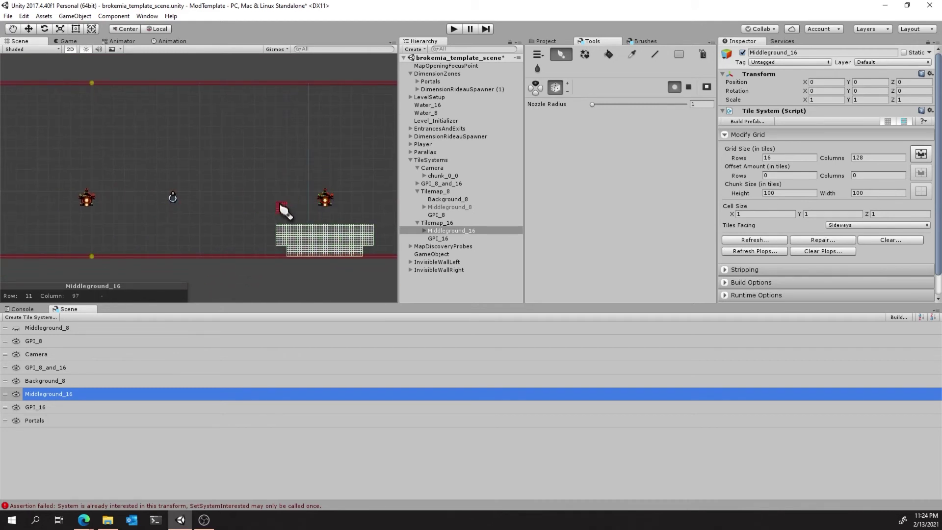
pyautogui.moveTo(219, 235)
pyautogui.mouseDown()
pyautogui.moveTo(210, 240)
pyautogui.moveTo(214, 265)
pyautogui.moveTo(215, 248)
pyautogui.mouseUp()
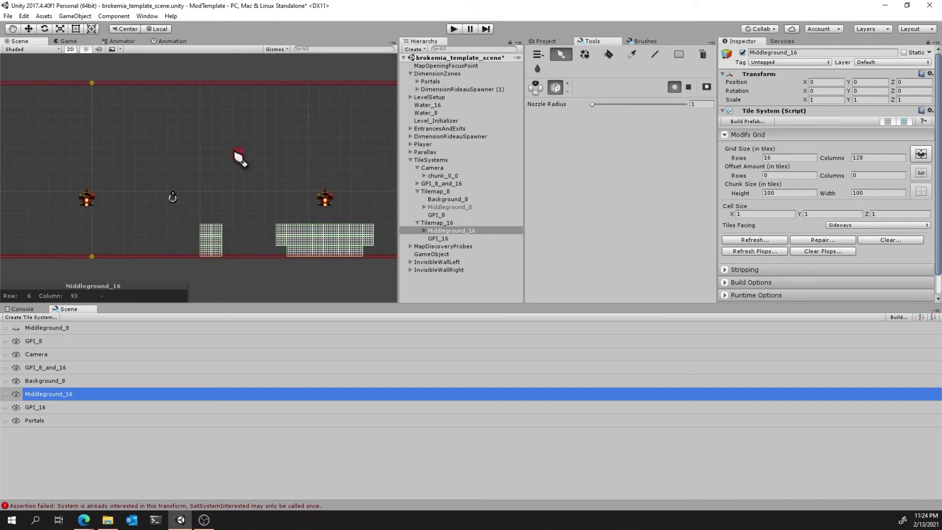
pyautogui.moveTo(238, 154); pyautogui.dragTo(208, 231, button='middle')
pyautogui.moveTo(185, 173)
pyautogui.mouseDown()
pyautogui.moveTo(248, 234)
pyautogui.moveTo(267, 154)
pyautogui.moveTo(235, 189)
pyautogui.moveTo(224, 170)
pyautogui.moveTo(242, 176)
pyautogui.moveTo(223, 206)
pyautogui.moveTo(228, 225)
pyautogui.moveTo(238, 211)
pyautogui.moveTo(274, 201)
pyautogui.moveTo(257, 210)
pyautogui.moveTo(233, 190)
pyautogui.mouseUp()
pyautogui.moveTo(232, 214); pyautogui.dragTo(240, 141, button='middle')
pyautogui.moveTo(173, 165); pyautogui.dragTo(277, 196, button='middle')
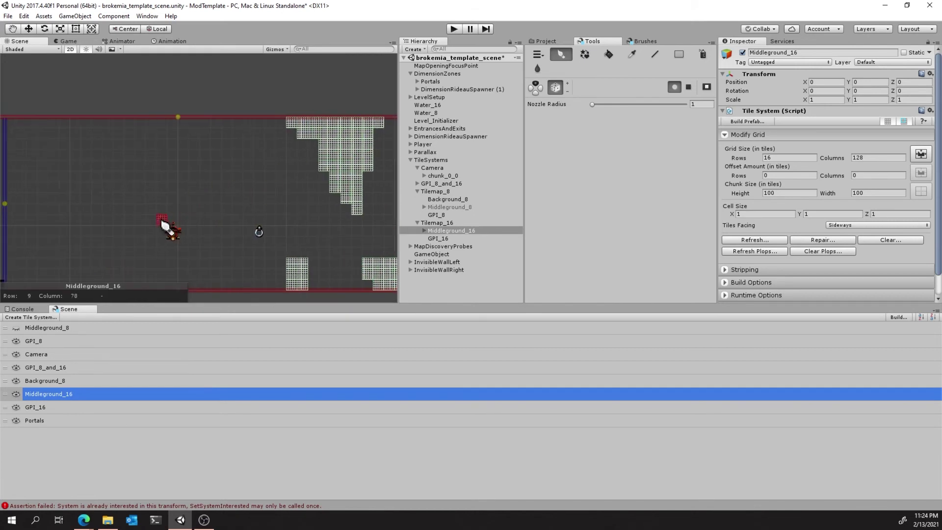
# Compare the floor near the room's entrance with Middleground_8 hidden and shown, leaving Middleground_8 visible
pyautogui.moveTo(165, 227); pyautogui.dragTo(181, 160, button='middle')
pyautogui.moveTo(272, 159); pyautogui.dragTo(218, 156, button='middle')
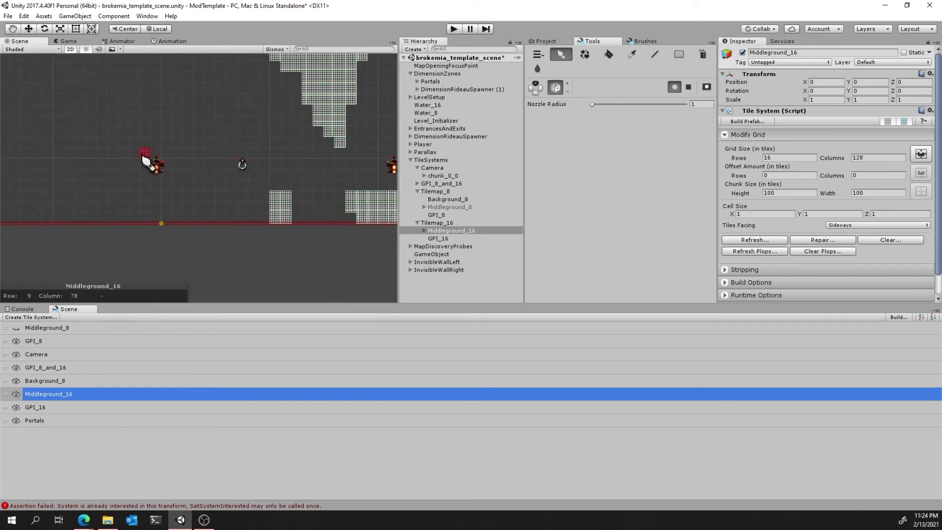
pyautogui.moveTo(146, 160); pyautogui.dragTo(181, 189, button='middle')
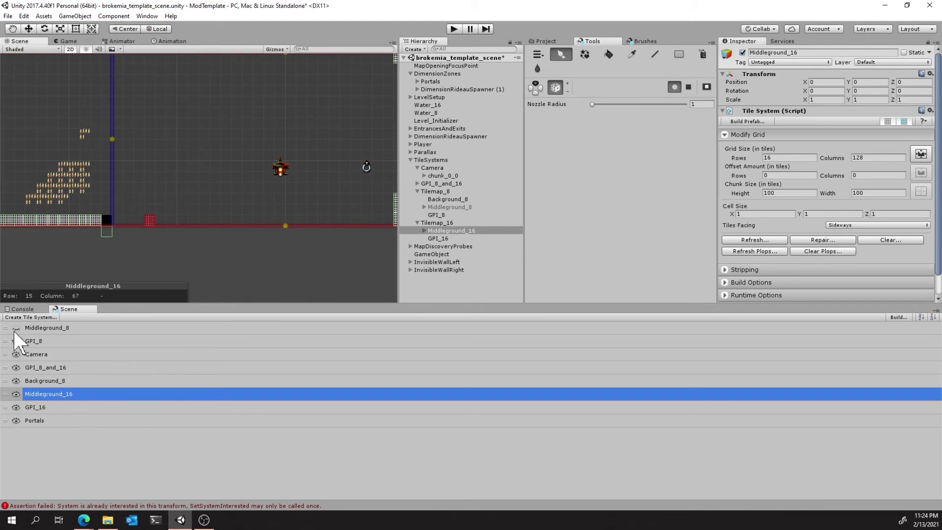
pyautogui.moveTo(196, 193); pyautogui.dragTo(109, 196, button='middle')
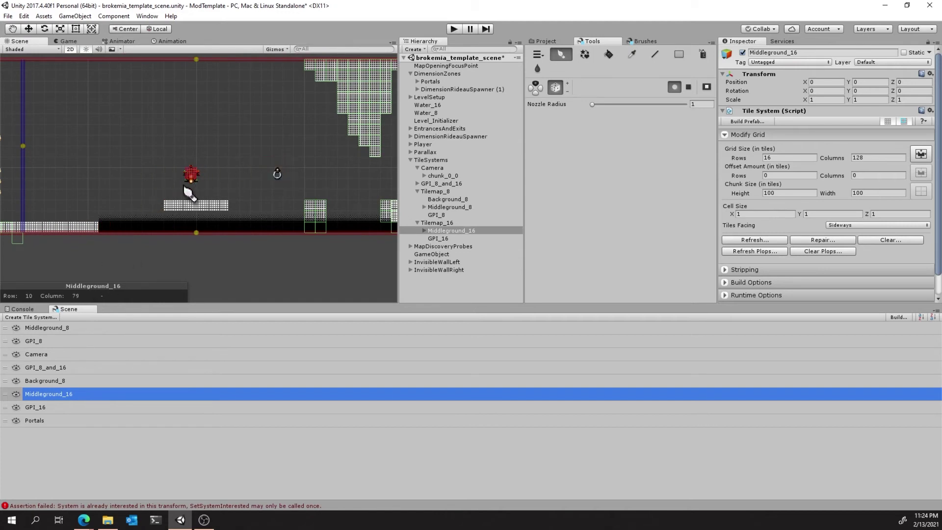
pyautogui.click(15, 328)
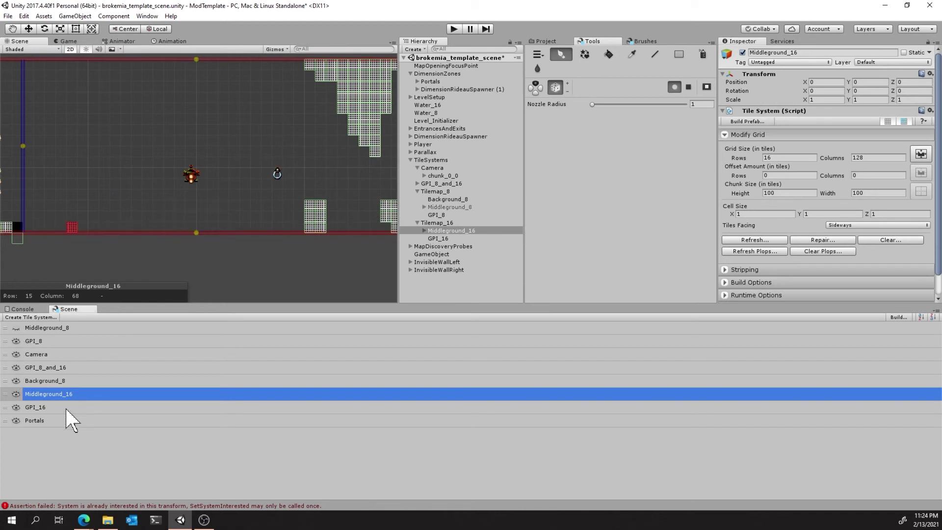
pyautogui.click(16, 327)
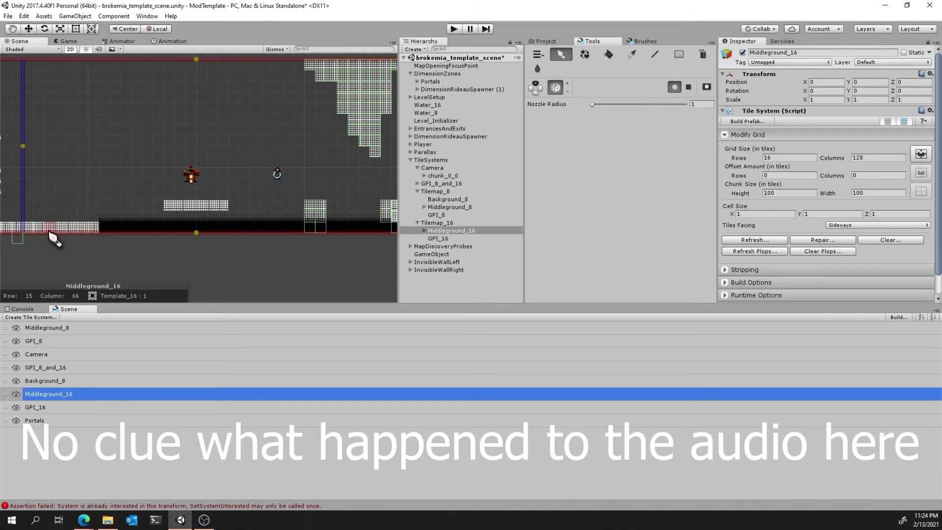
# Hide the Middleground_8 tile system so that only the 16-bit terrain and its floor gaps show
pyautogui.click(17, 328)
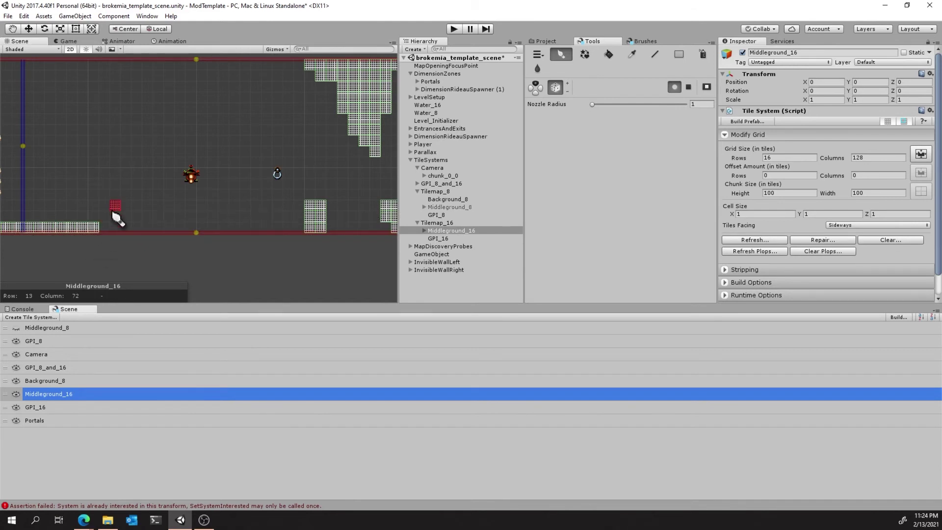
pyautogui.scroll(-5, 183, 204)
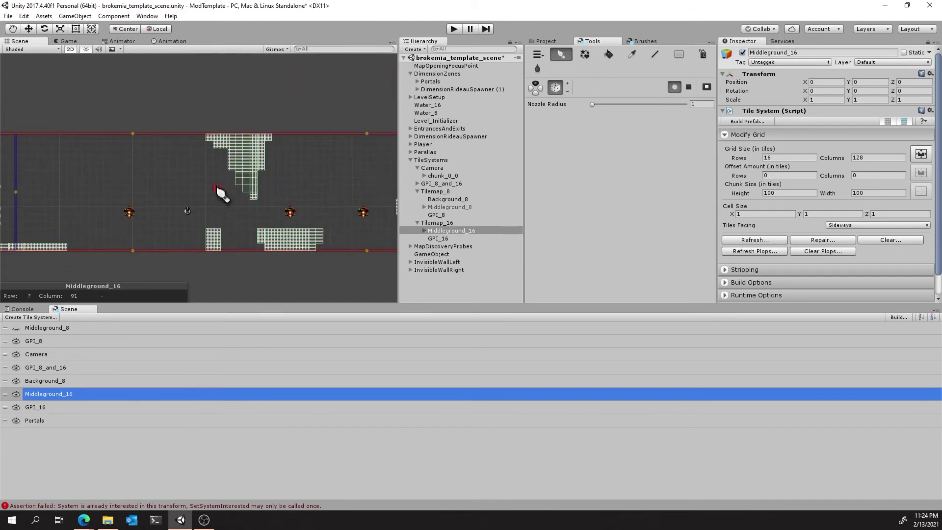
pyautogui.scroll(-5, 220, 185)
pyautogui.scroll(11, 207, 226)
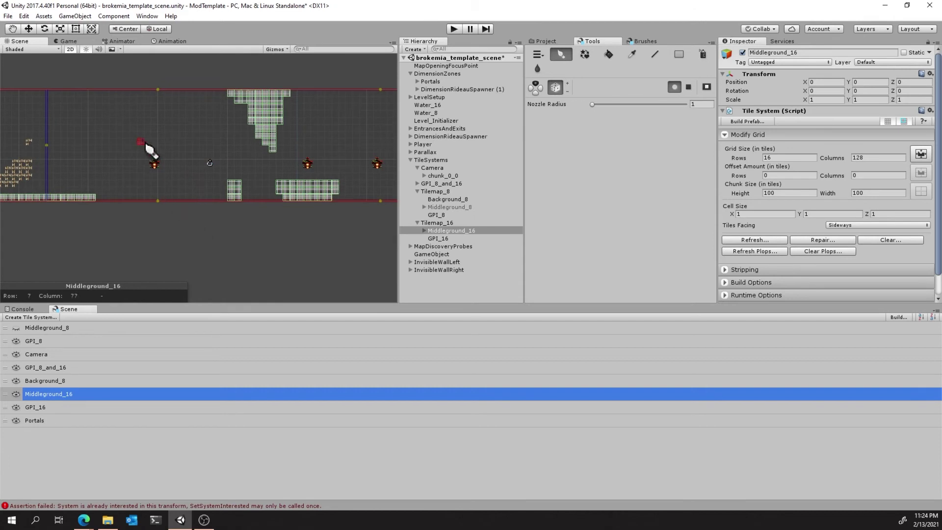
pyautogui.moveTo(153, 149); pyautogui.dragTo(194, 191, button='middle')
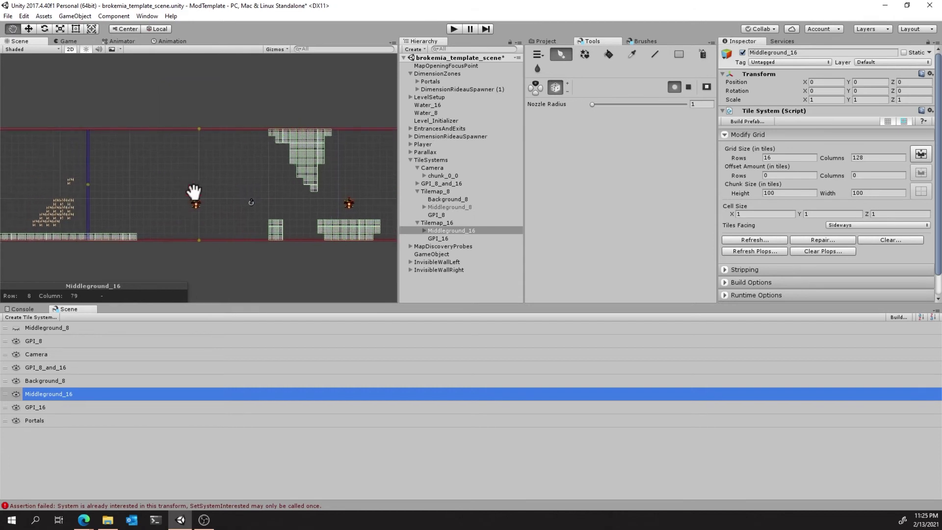
# Paint DeepPit1 tiles from the Shared_16 brushes along the bottom row of Middleground_16 in all the floor gaps
pyautogui.click(643, 41)
pyautogui.click(577, 49)
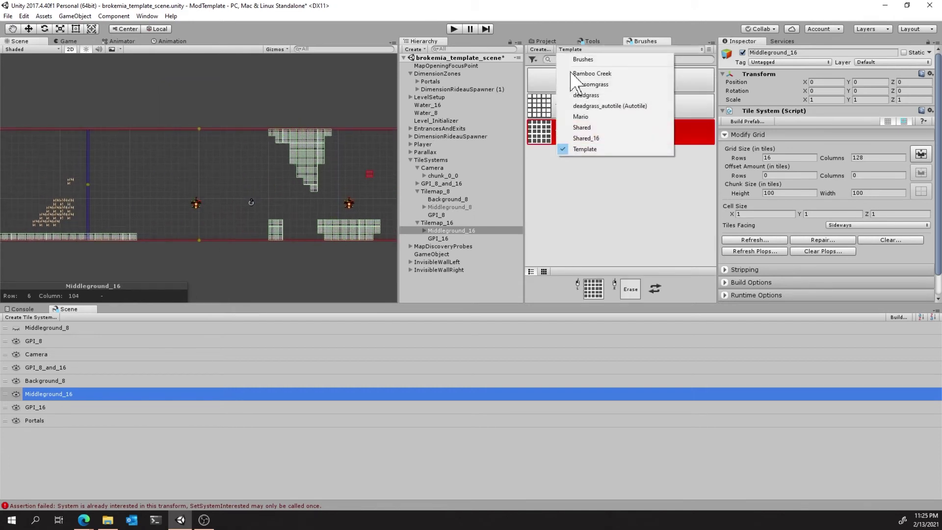
pyautogui.click(586, 128)
pyautogui.click(589, 132)
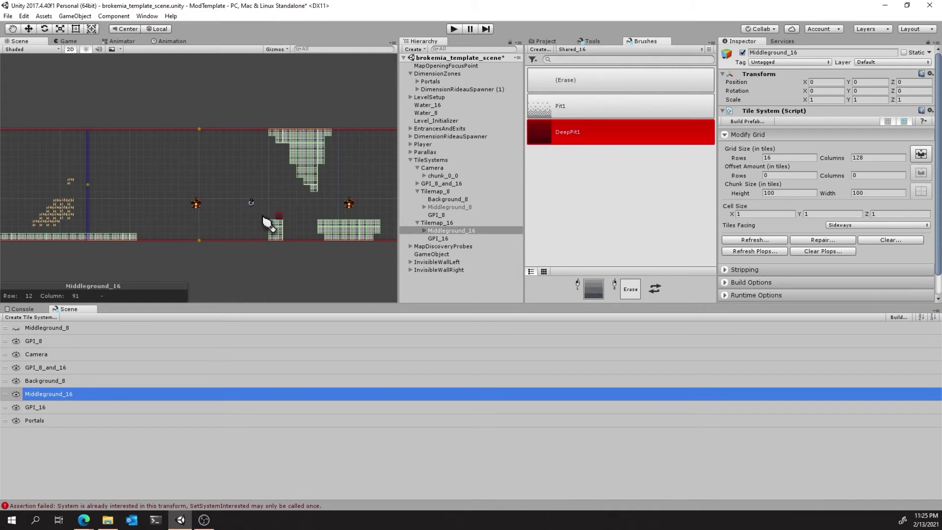
pyautogui.moveTo(147, 243); pyautogui.dragTo(322, 244)
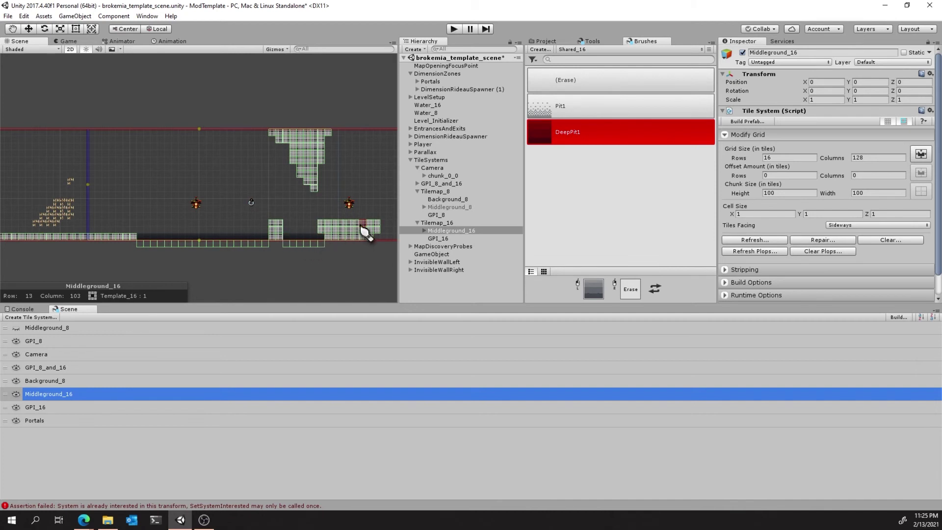
pyautogui.moveTo(360, 227); pyautogui.dragTo(221, 213, button='middle')
pyautogui.moveTo(235, 231)
pyautogui.mouseDown()
pyautogui.moveTo(338, 238)
pyautogui.moveTo(294, 219)
pyautogui.mouseUp()
# Paint Pit1 tiles in the row above the deep pits on Middleground_16, using the line tool for the long first gap
pyautogui.click(587, 113)
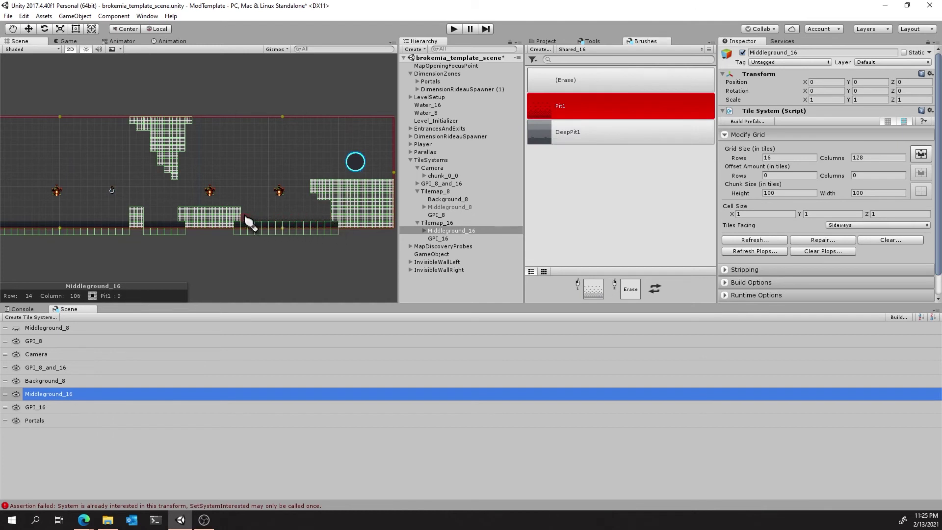
pyautogui.moveTo(174, 223); pyautogui.dragTo(252, 231, button='middle')
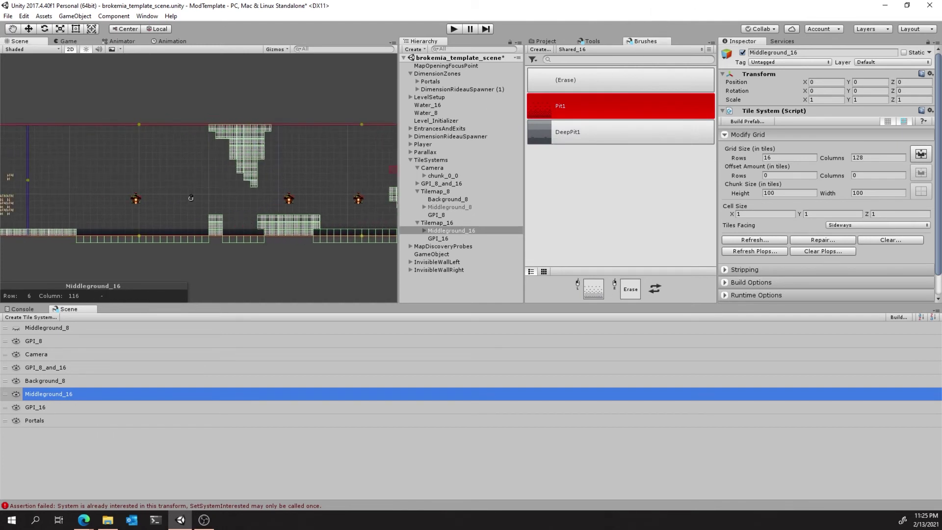
pyautogui.click(593, 42)
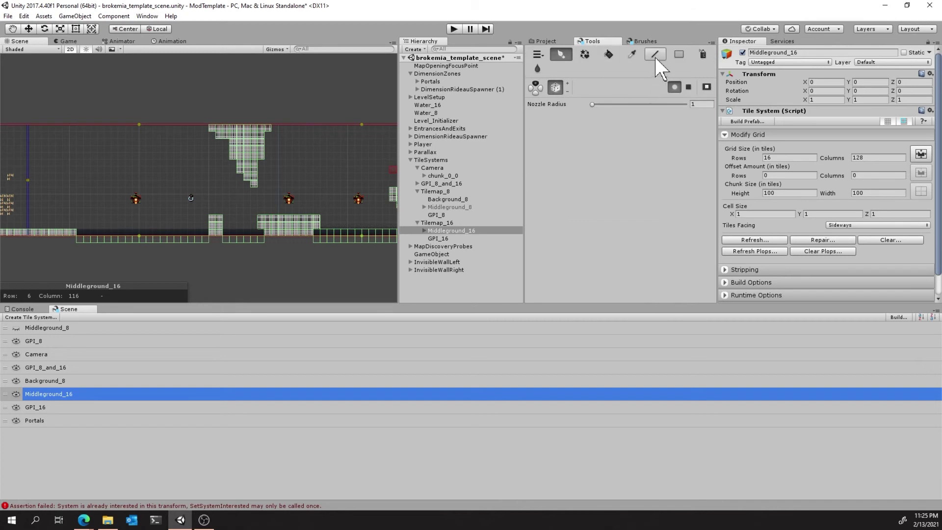
pyautogui.click(655, 55)
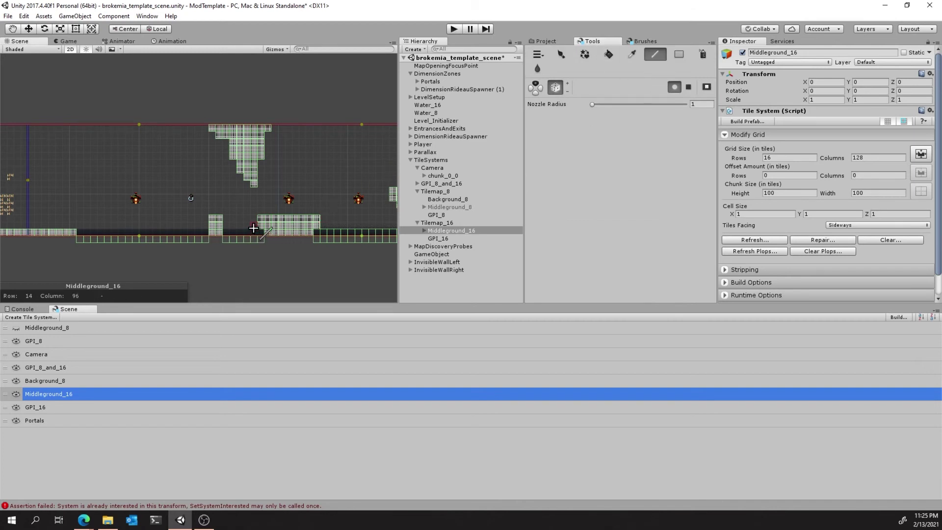
pyautogui.moveTo(227, 227); pyautogui.dragTo(311, 264, button='middle')
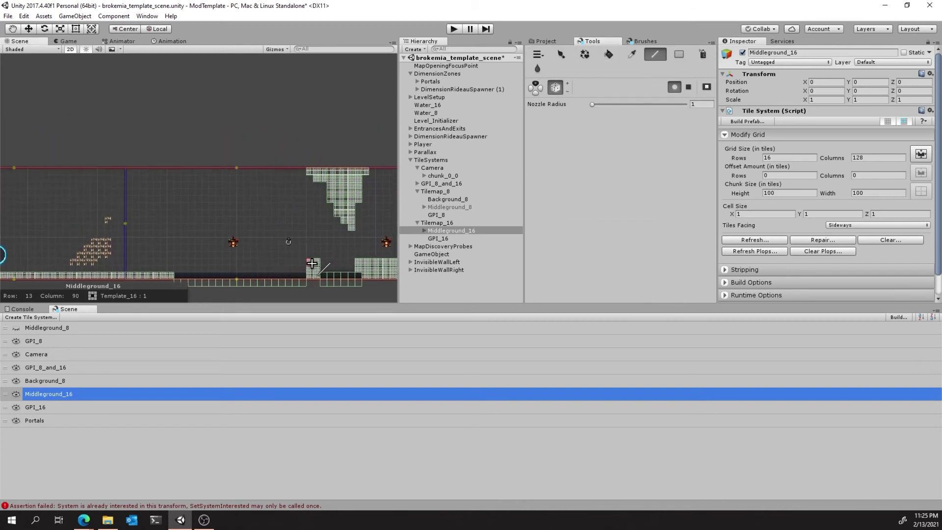
pyautogui.moveTo(302, 271)
pyautogui.mouseDown()
pyautogui.moveTo(219, 249)
pyautogui.moveTo(321, 196)
pyautogui.moveTo(184, 243)
pyautogui.moveTo(178, 270)
pyautogui.mouseUp()
pyautogui.scroll(5, 236, 257)
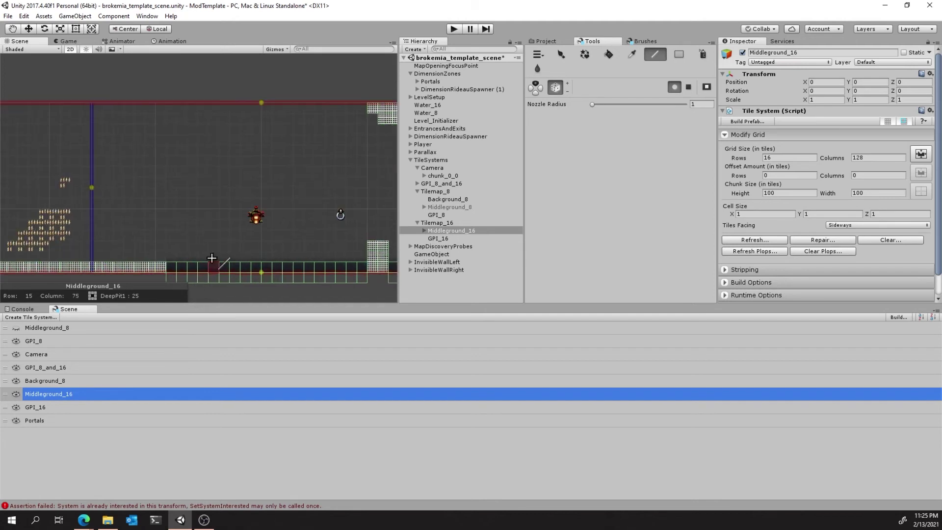
# Examine the painted pits and terrain along the whole 16-bit room
pyautogui.scroll(-18, 252, 246)
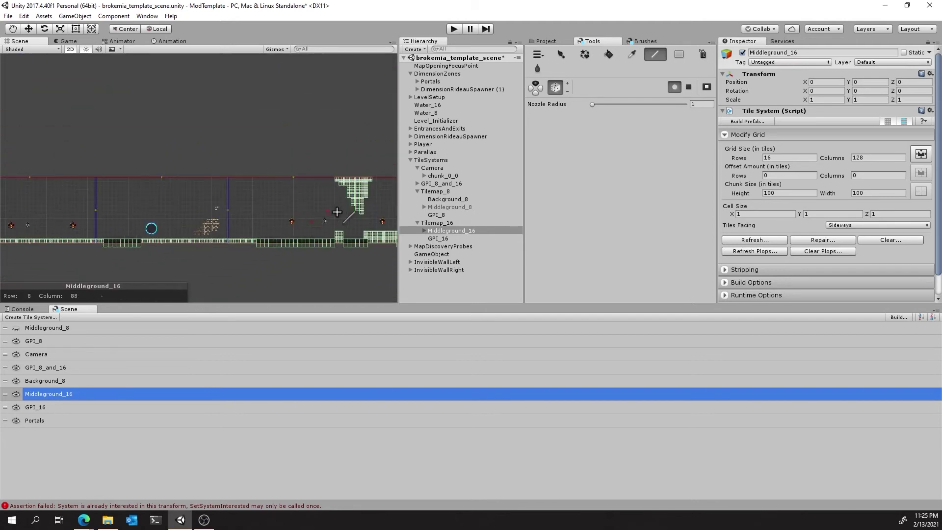
pyautogui.moveTo(354, 206); pyautogui.dragTo(194, 187, button='middle')
pyautogui.scroll(5, 251, 205)
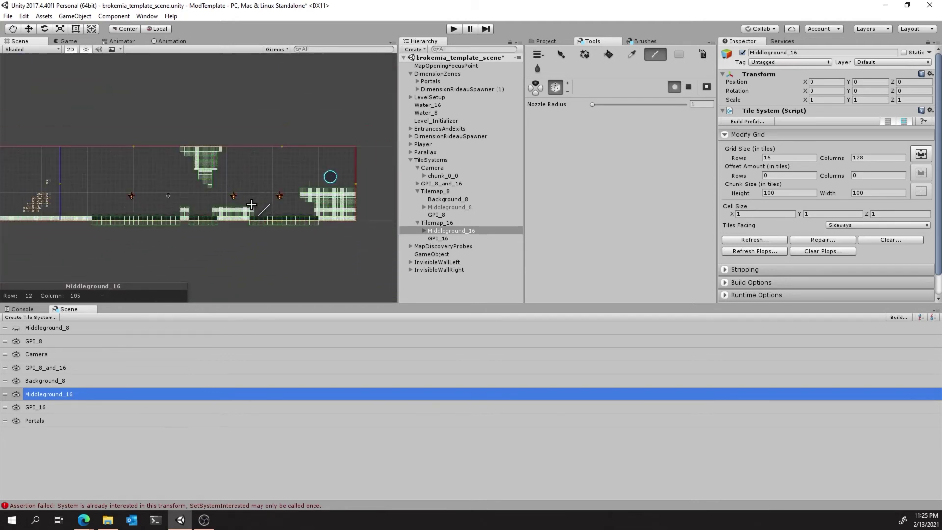
pyautogui.scroll(2, 251, 205)
pyautogui.scroll(-6, 238, 210)
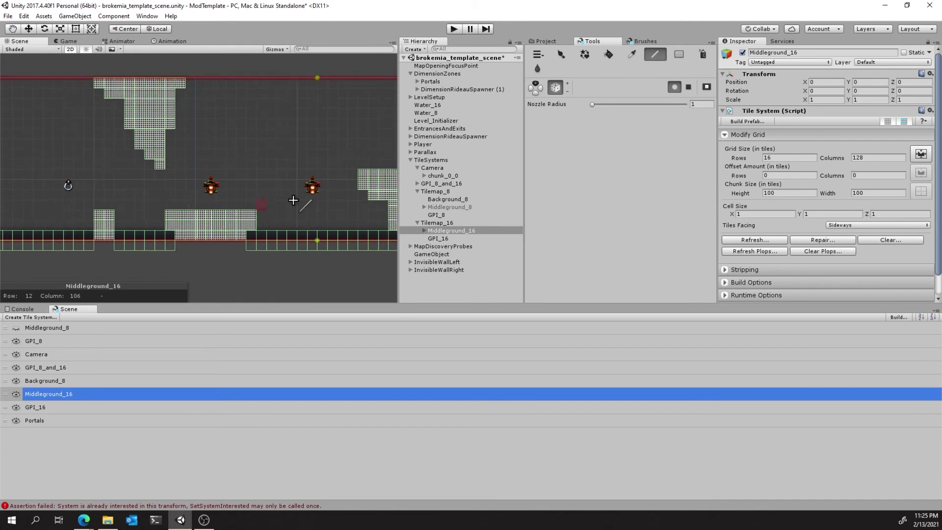
pyautogui.moveTo(51, 171); pyautogui.dragTo(240, 201, button='middle')
pyautogui.moveTo(328, 152); pyautogui.dragTo(215, 150, button='middle')
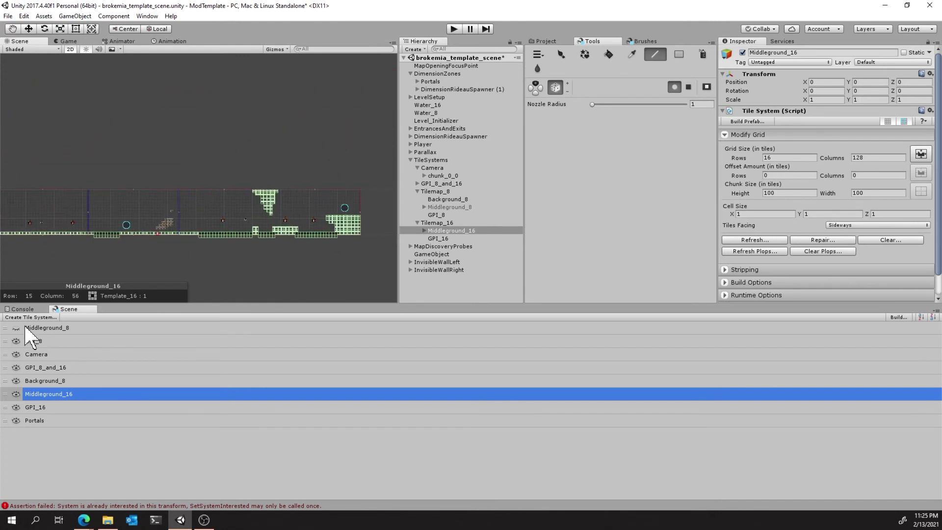
# Show the Middleground_8 tile system again, then build the level and save the built scene
pyautogui.scroll(4, 254, 207)
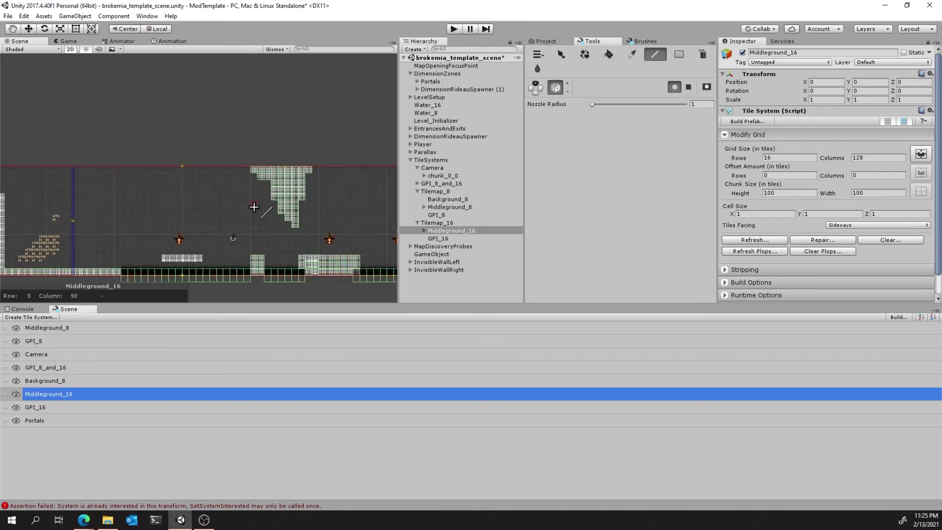
pyautogui.scroll(2, 254, 207)
pyautogui.moveTo(311, 217); pyautogui.dragTo(189, 109, button='middle')
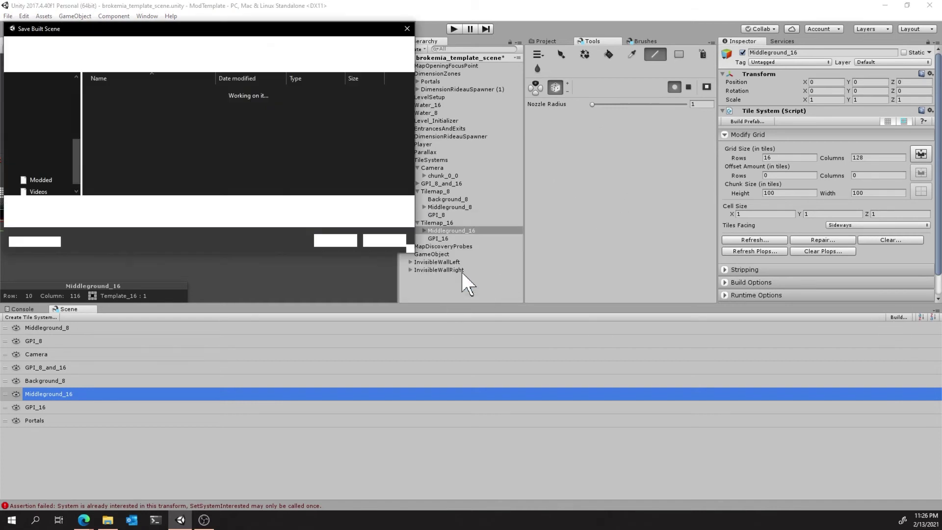
pyautogui.click(327, 244)
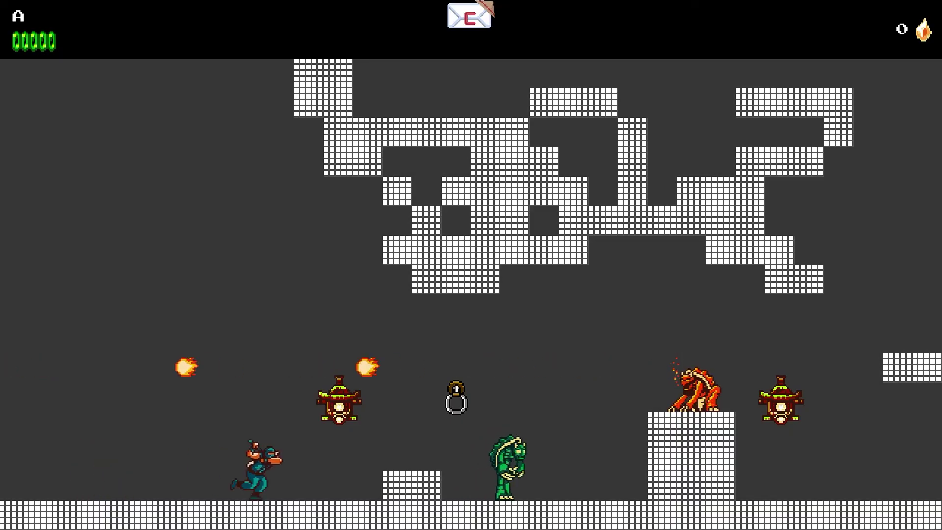
pyautogui.press('Right')
pyautogui.press('space')
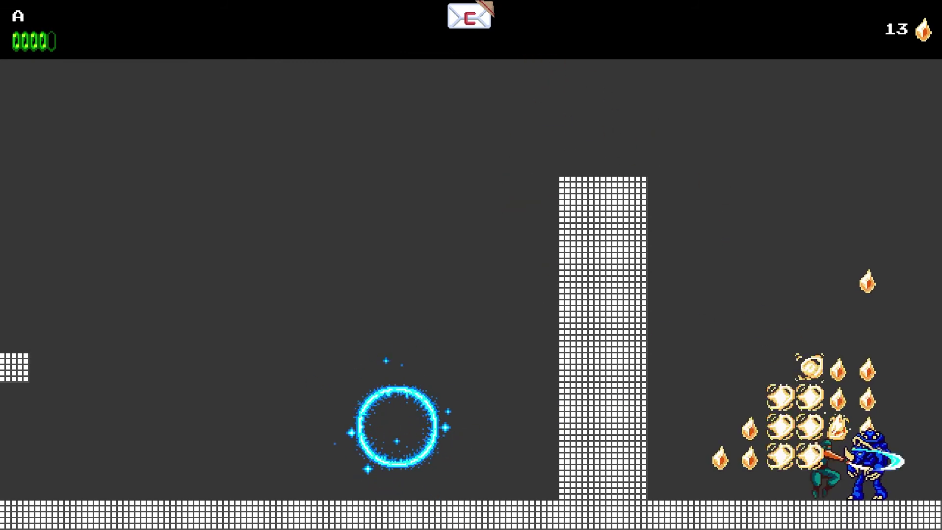
pyautogui.press('Right')
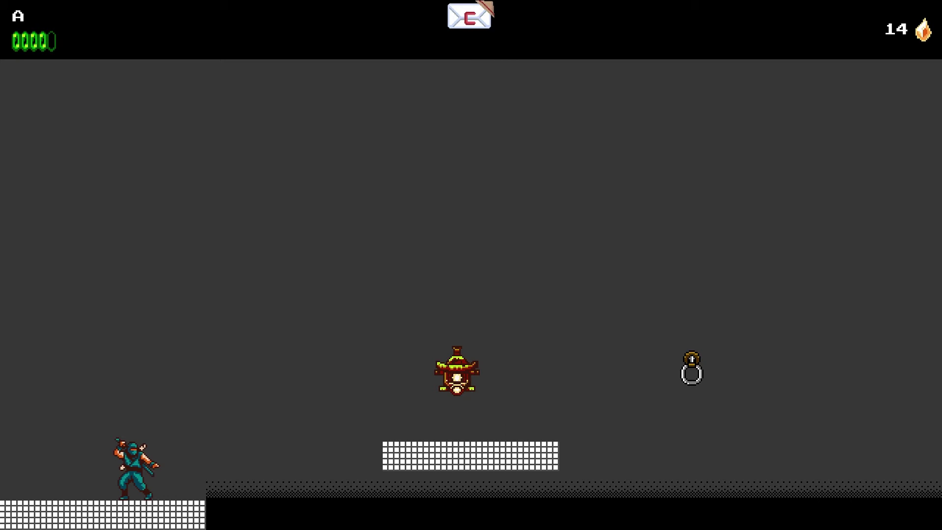
pyautogui.press('Right')
pyautogui.press('space')
pyautogui.press('x')
pyautogui.press('space')
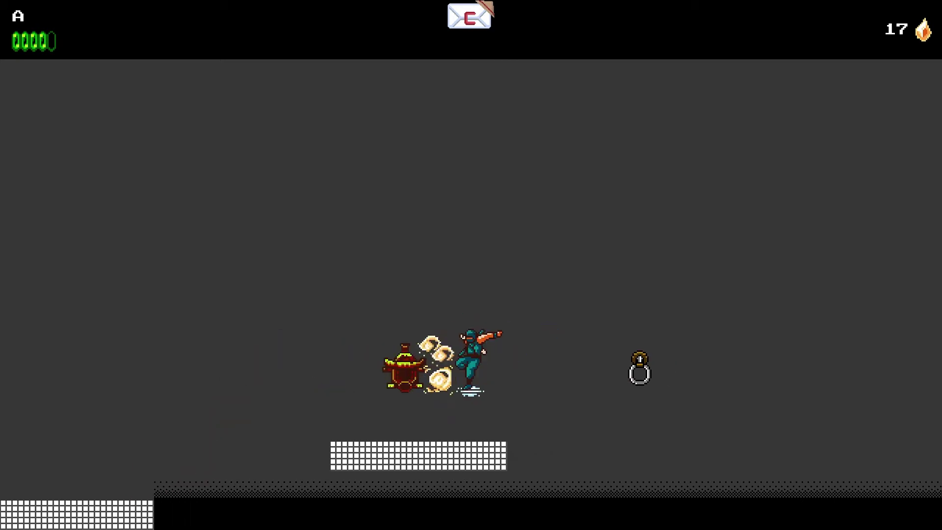
pyautogui.press('Left')
pyautogui.press('Right')
pyautogui.press('space')
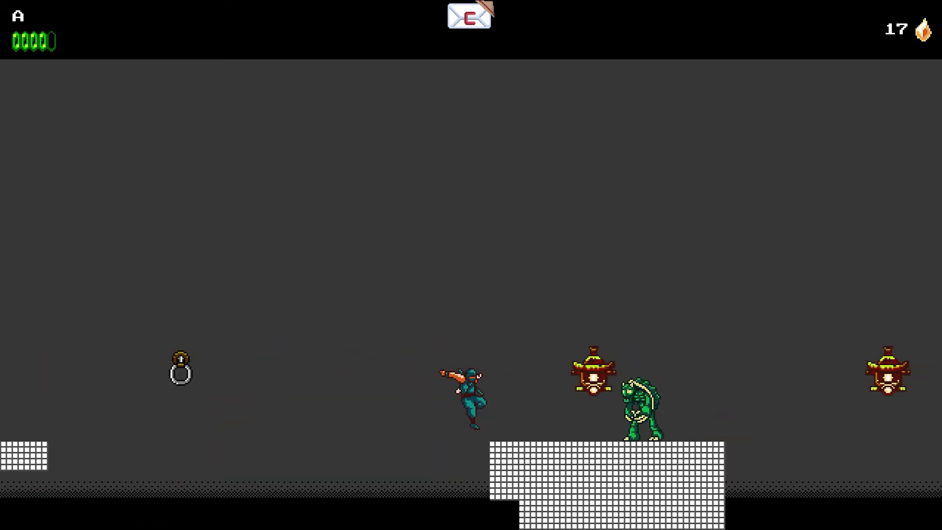
pyautogui.press('x')
pyautogui.press('Right')
pyautogui.press('x')
pyautogui.press('x')
pyautogui.press('space')
pyautogui.press('x')
pyautogui.press('space')
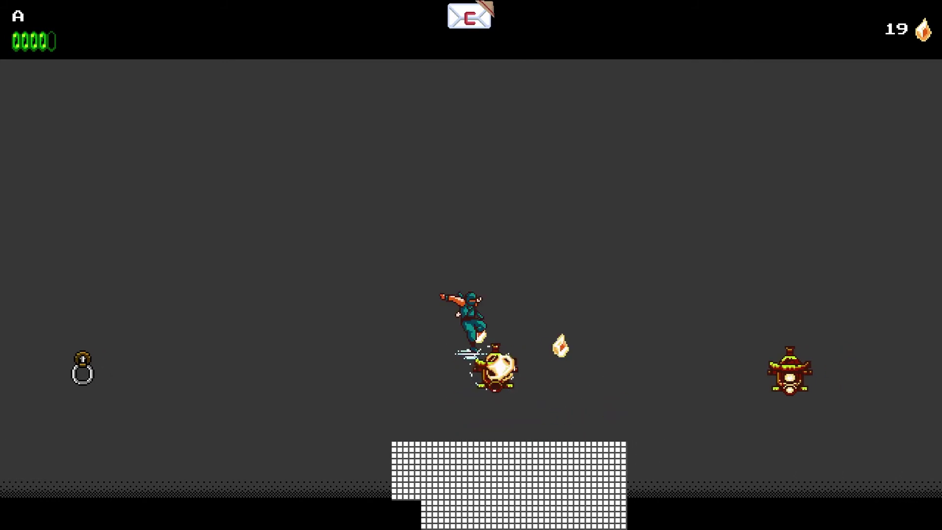
pyautogui.press('Right')
pyautogui.press('Right')
pyautogui.press('space')
pyautogui.press('x')
pyautogui.press('space')
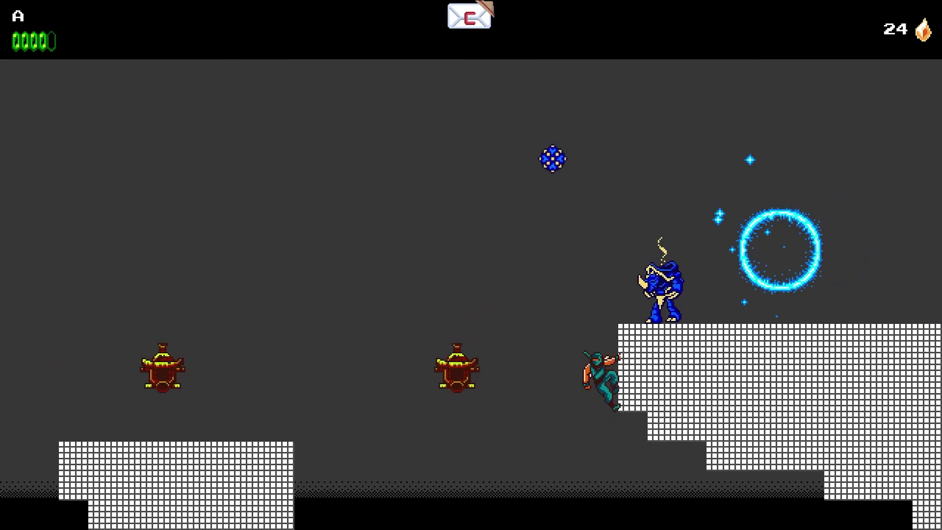
pyautogui.press('space')
pyautogui.press('x')
pyautogui.press('Right')
pyautogui.press('space')
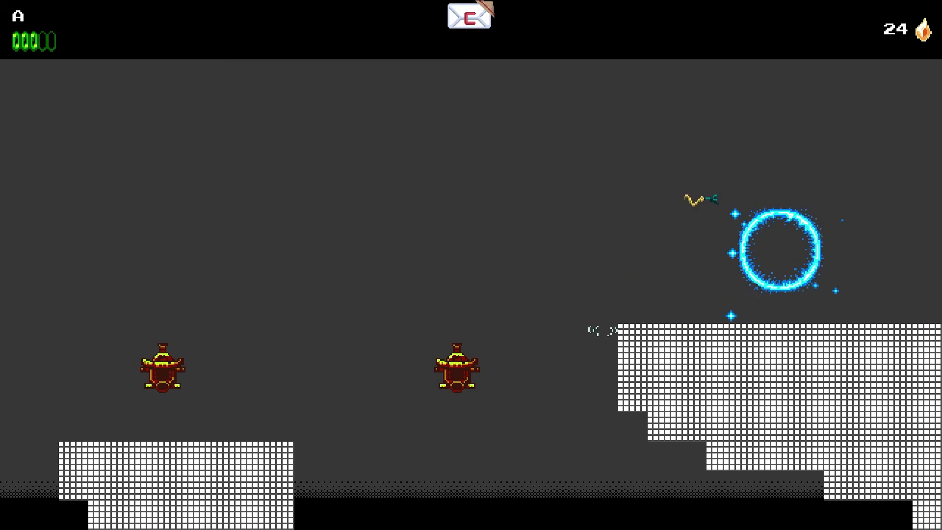
pyautogui.press('Right')
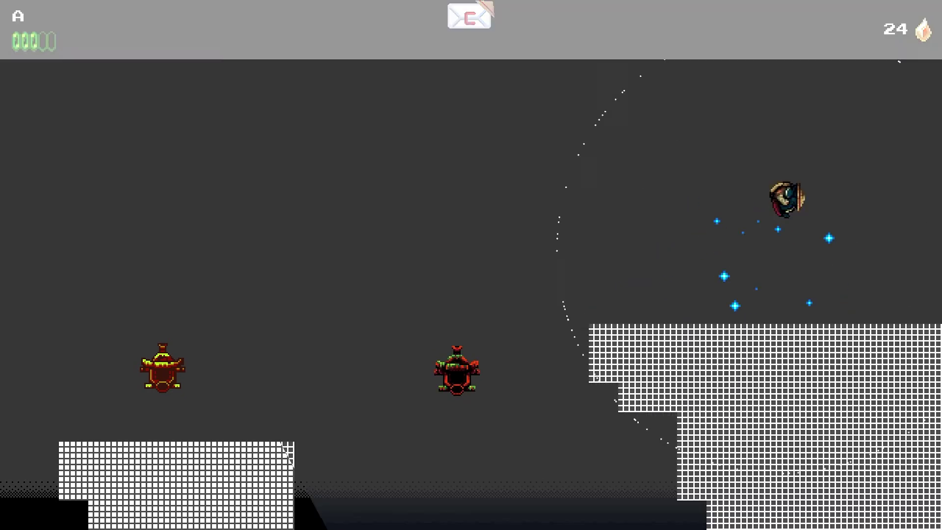
pyautogui.press('Left')
pyautogui.press('Right')
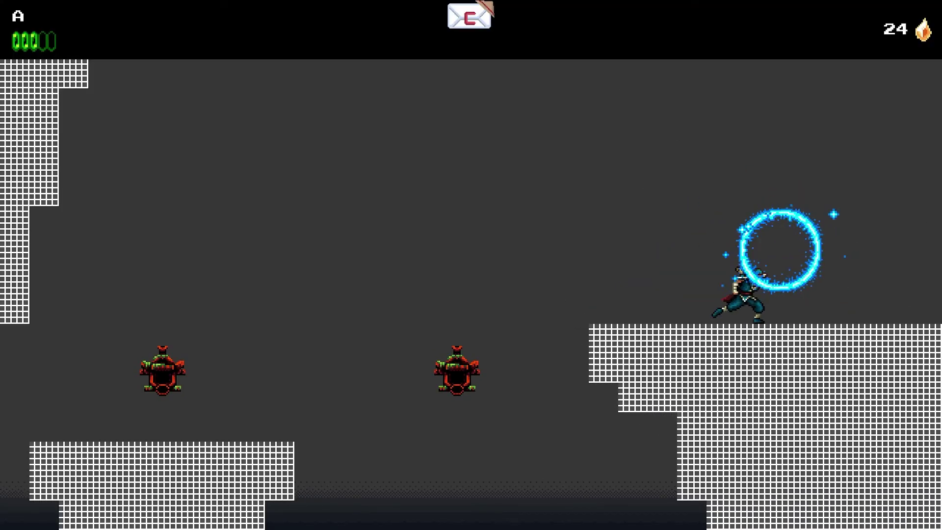
pyautogui.press('Right')
pyautogui.press('Left')
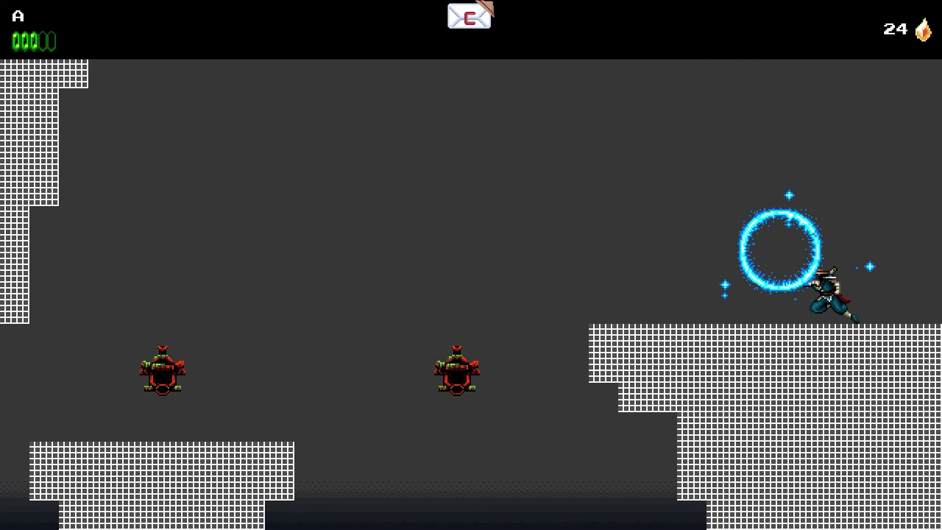
pyautogui.press('space')
pyautogui.press('space')
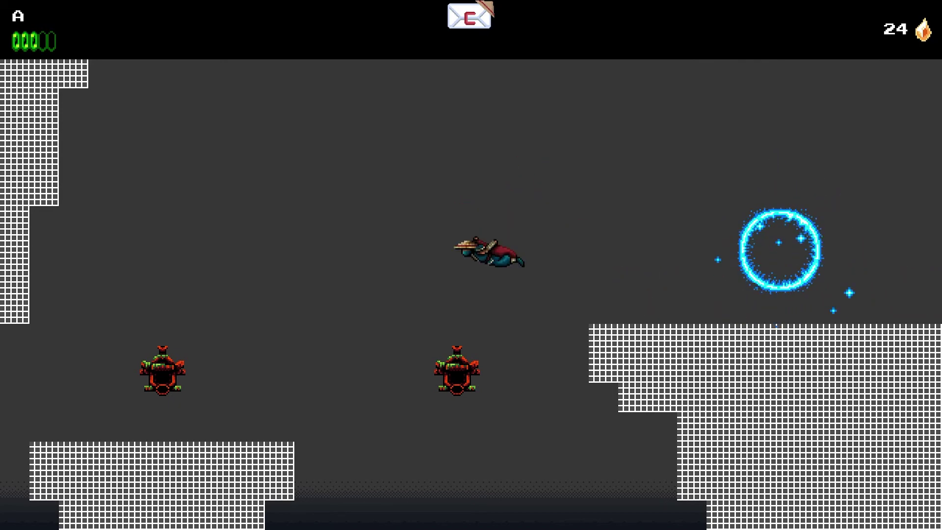
pyautogui.press('x')
pyautogui.press('Left')
pyautogui.press('space')
pyautogui.press('x')
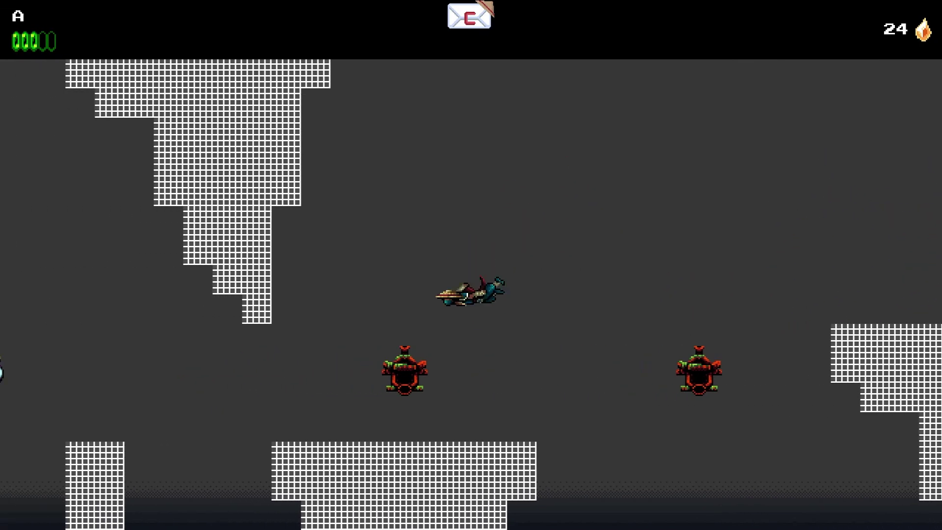
pyautogui.press('space')
pyautogui.press('Left')
pyautogui.press('space')
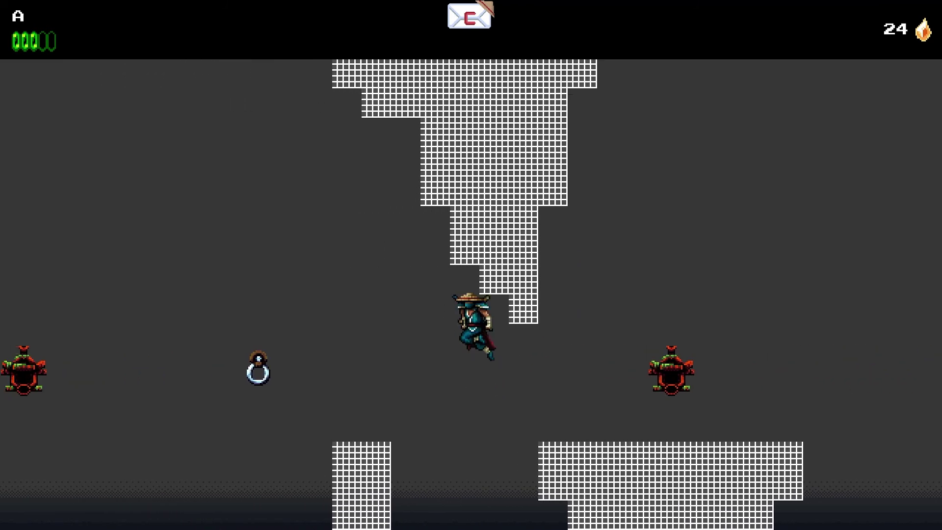
pyautogui.press('Right')
pyautogui.press('Left')
pyautogui.press('Down')
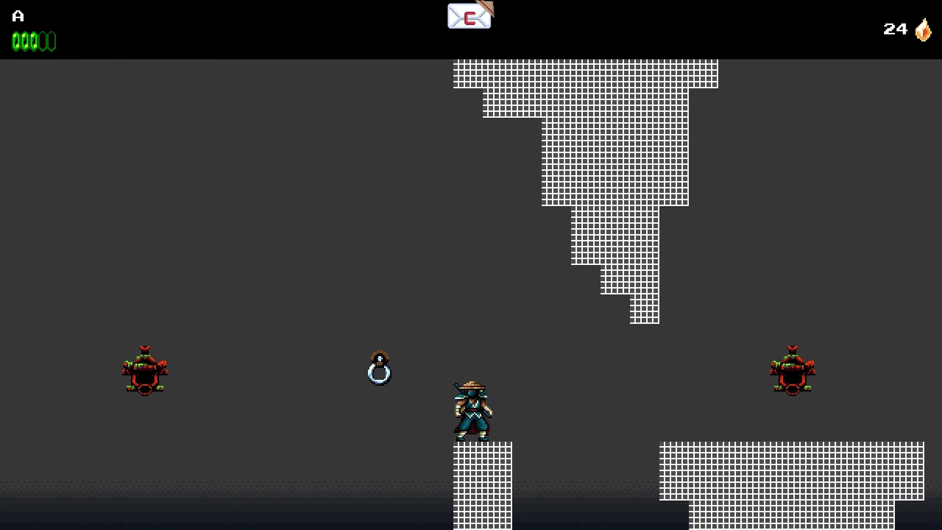
pyautogui.press('Right')
pyautogui.press('Left')
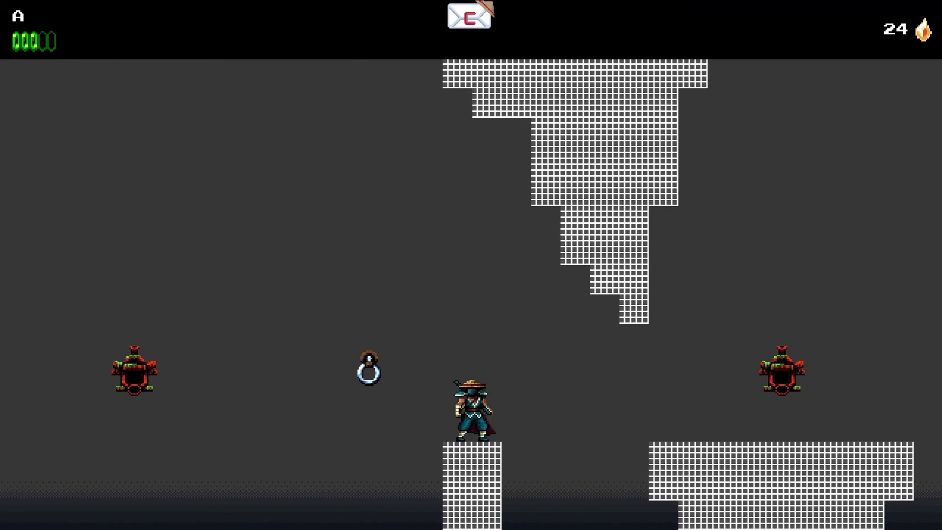
# Playtest the 16-bit room by jumping leftward over the pit, and continue through the red demon's respawn dialogue
pyautogui.press('space')
pyautogui.press('Left')
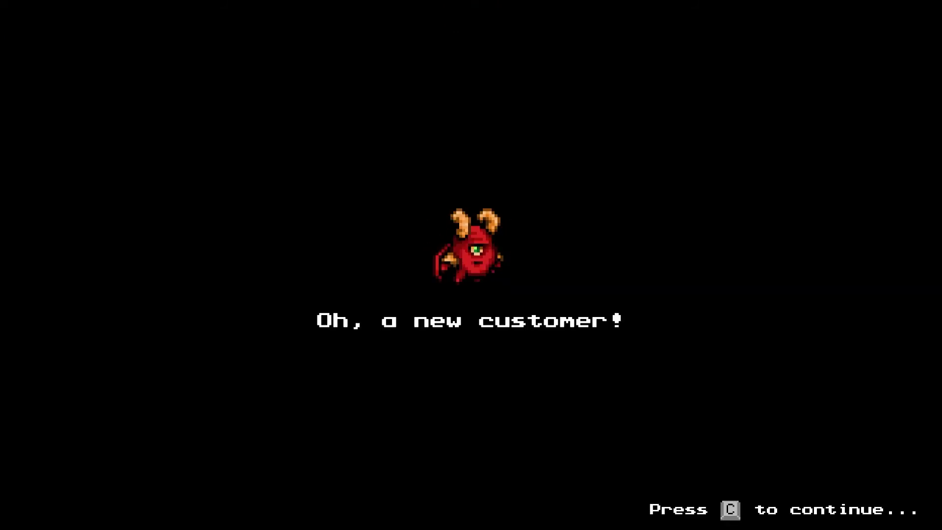
pyautogui.press('c')
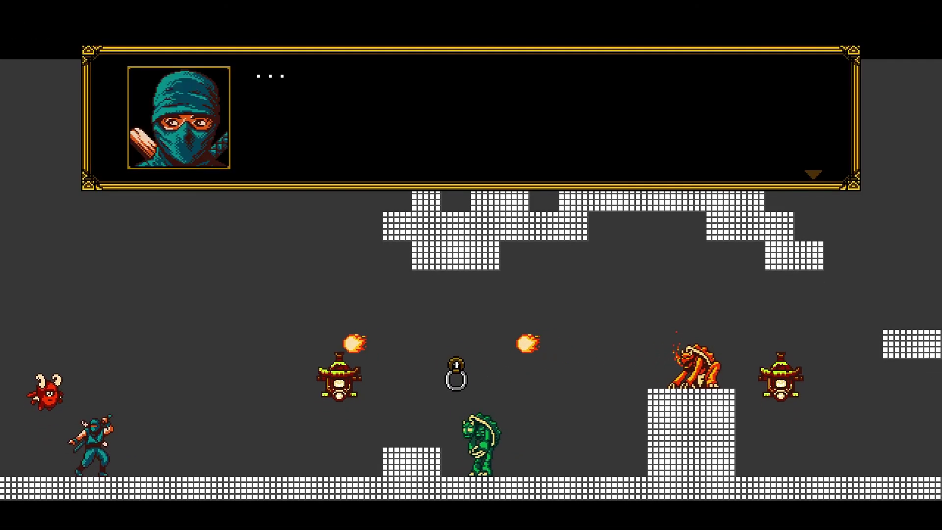
pyautogui.press('c')
pyautogui.press('c')
pyautogui.press('c')
pyautogui.press('c')
pyautogui.press('c')
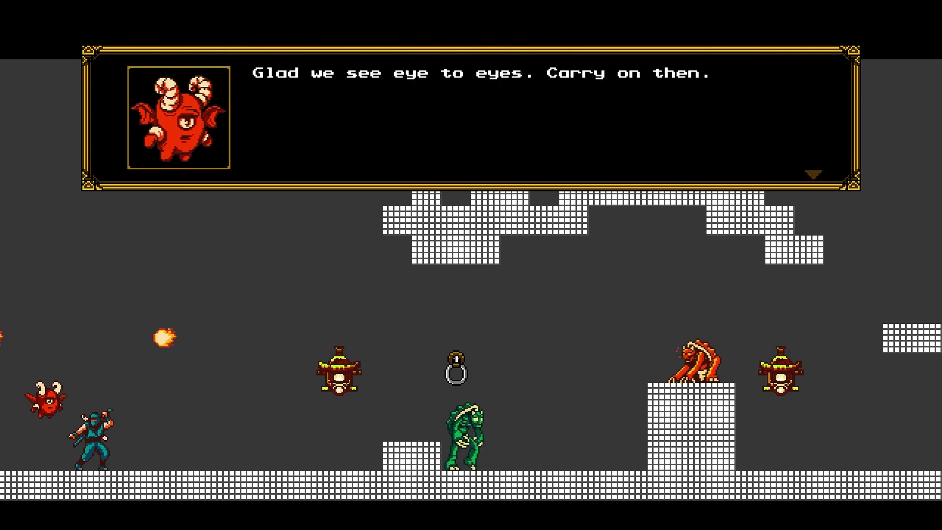
pyautogui.press('c')
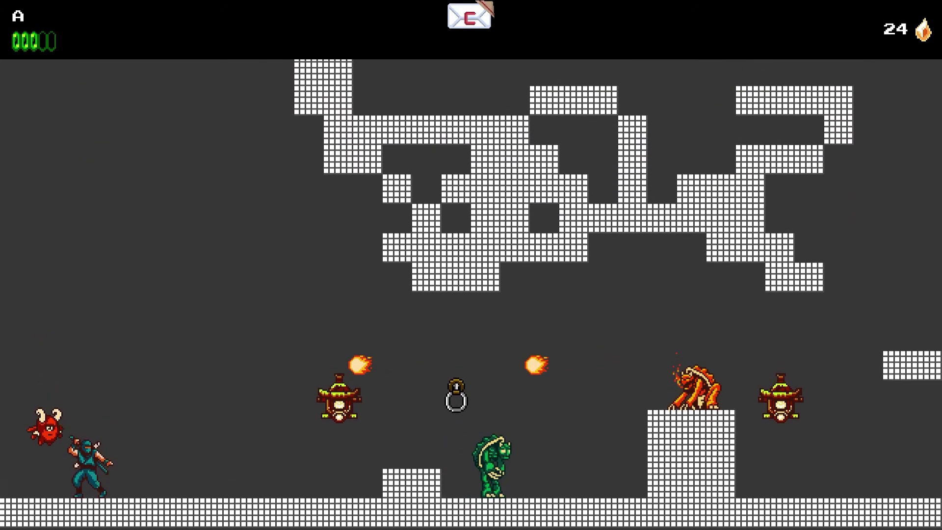
# Run the ninja rightward from the 8-bit spawn point while jumping and attacking, and end the playtest
pyautogui.press('Right')
pyautogui.press('c')
pyautogui.press('x')
pyautogui.press('c')
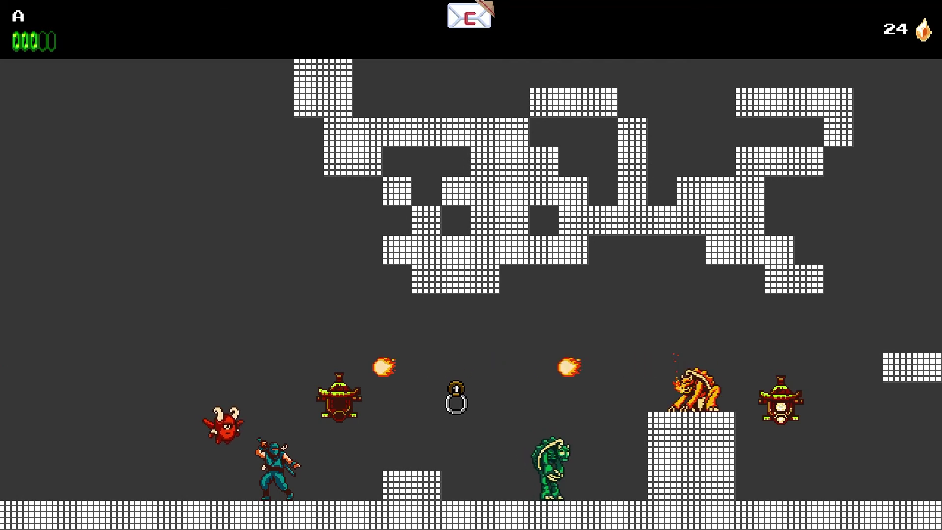
pyautogui.press('Escape')
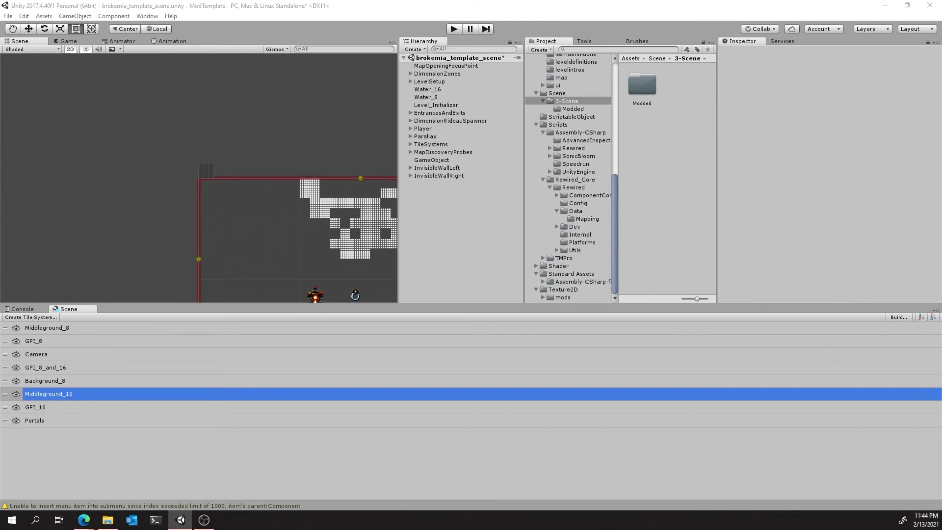
# Return to the Unity editor and start a new tile system named Props_16 with the Default: 2D preset
pyautogui.press('super+d')
pyautogui.press('super+d')
pyautogui.moveTo(783, 279); pyautogui.dragTo(254, 145)
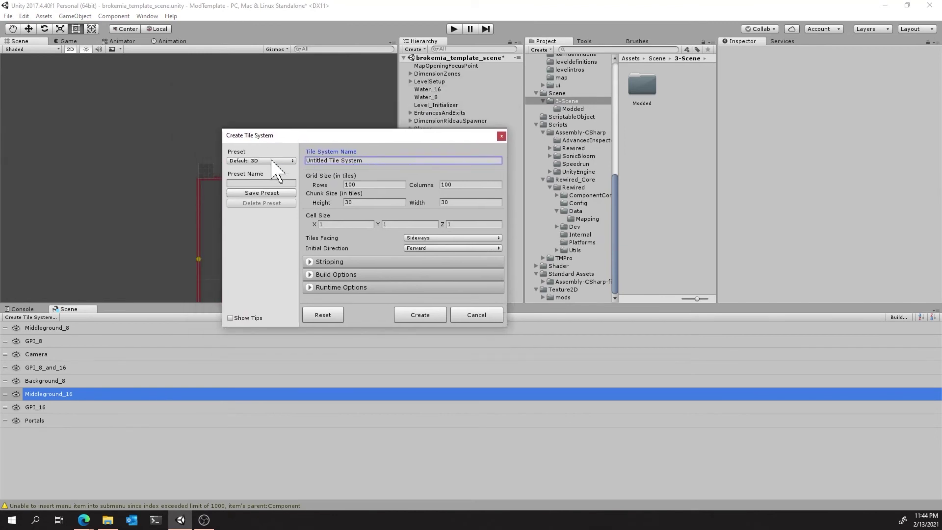
pyautogui.click(272, 161)
pyautogui.click(260, 183)
pyautogui.write('Props_16')
pyautogui.moveTo(400, 132); pyautogui.dragTo(306, 241)
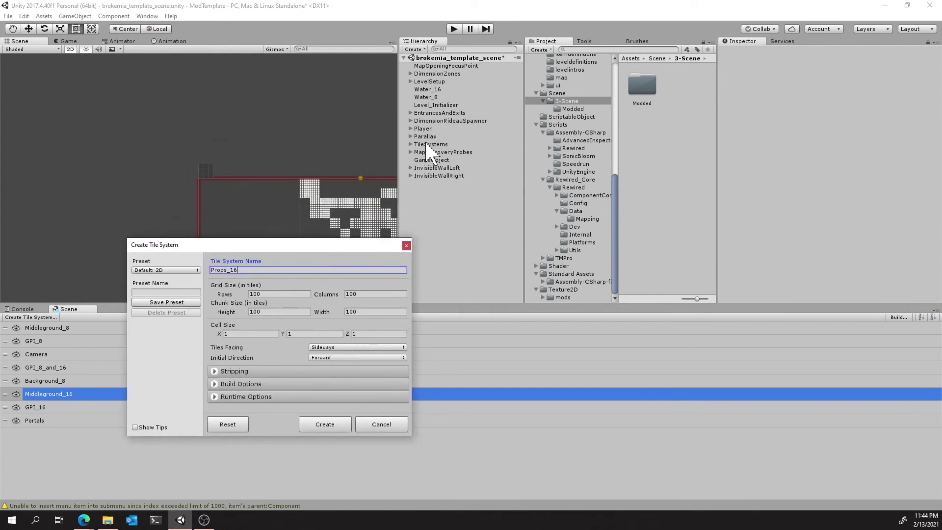
# Match the new tile system's grid to GPI_16 with 16 rows and 64 columns, and create it
pyautogui.click(410, 144)
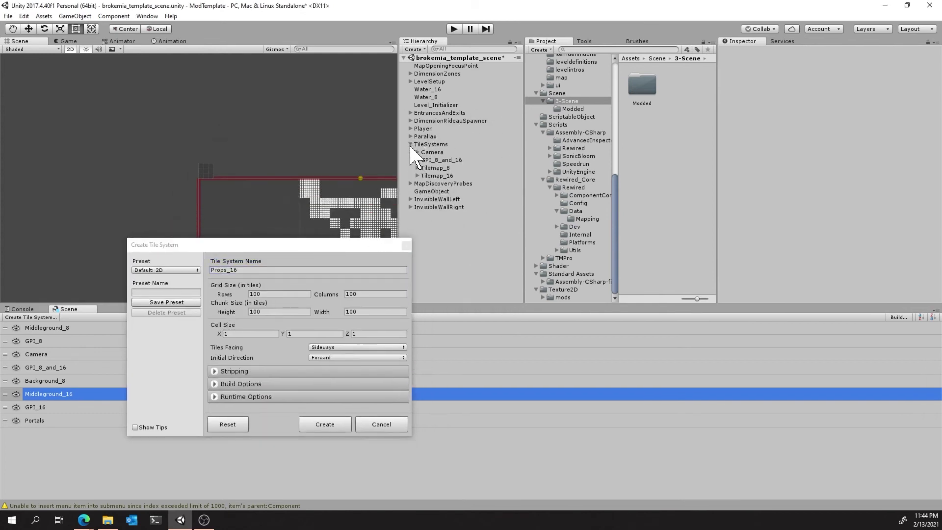
pyautogui.click(417, 176)
pyautogui.click(440, 192)
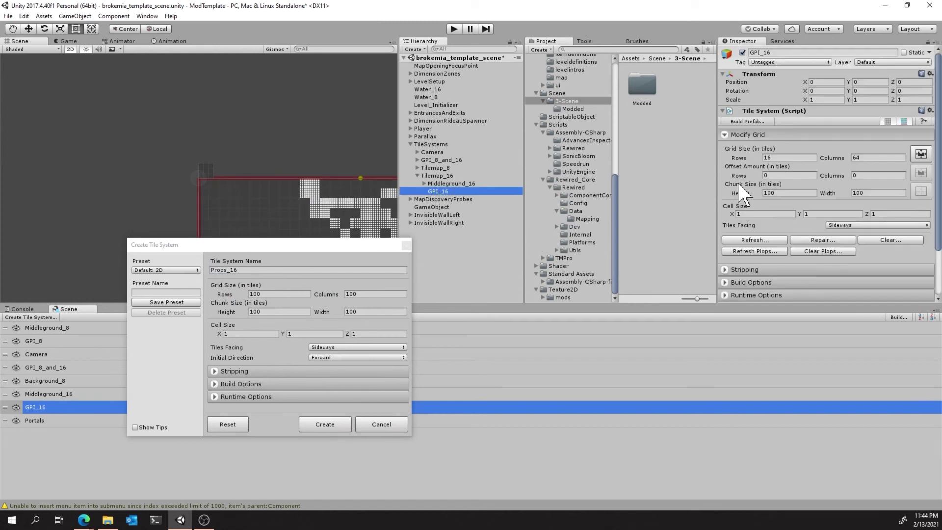
pyautogui.scroll(-3, 843, 172)
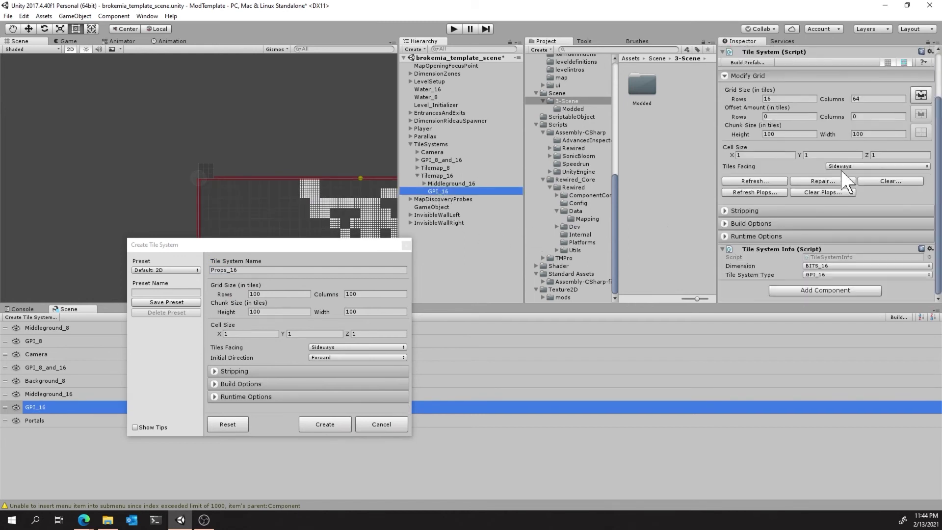
pyautogui.click(272, 294)
pyautogui.write('16')
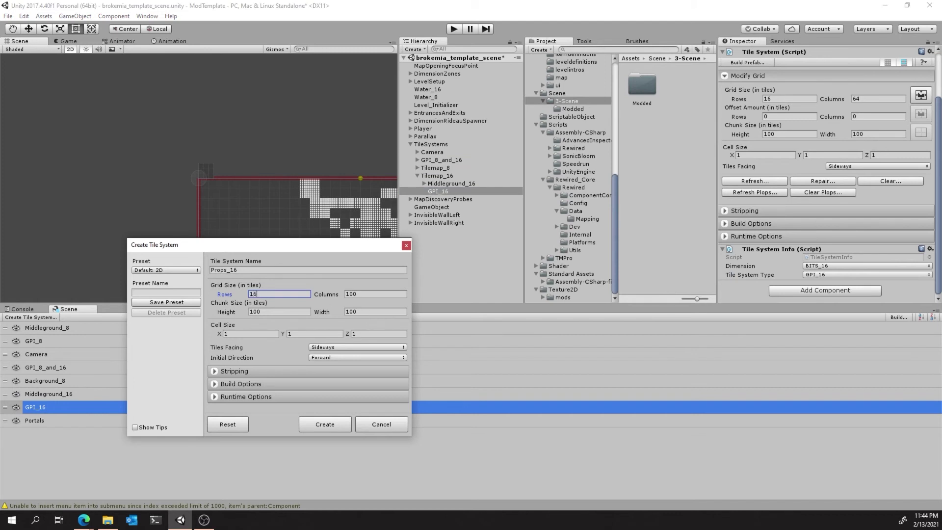
pyautogui.press('Tab')
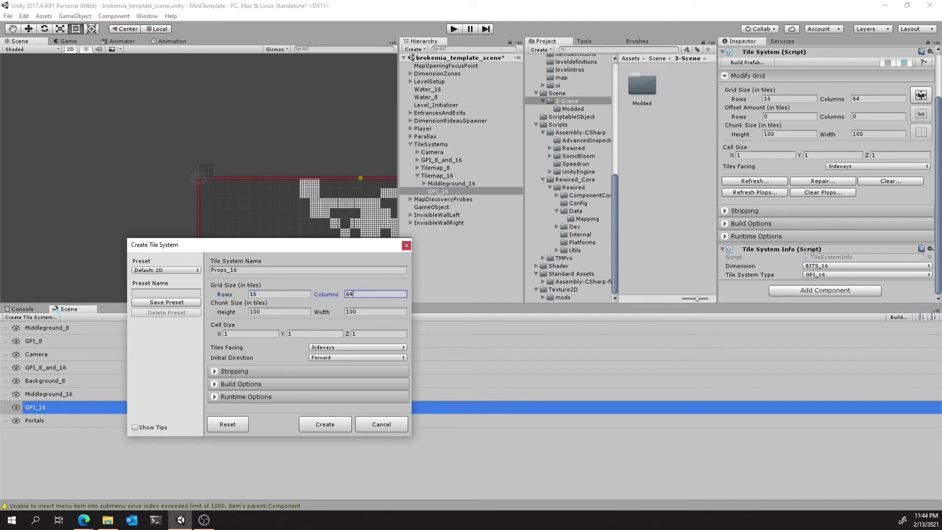
pyautogui.click(285, 310)
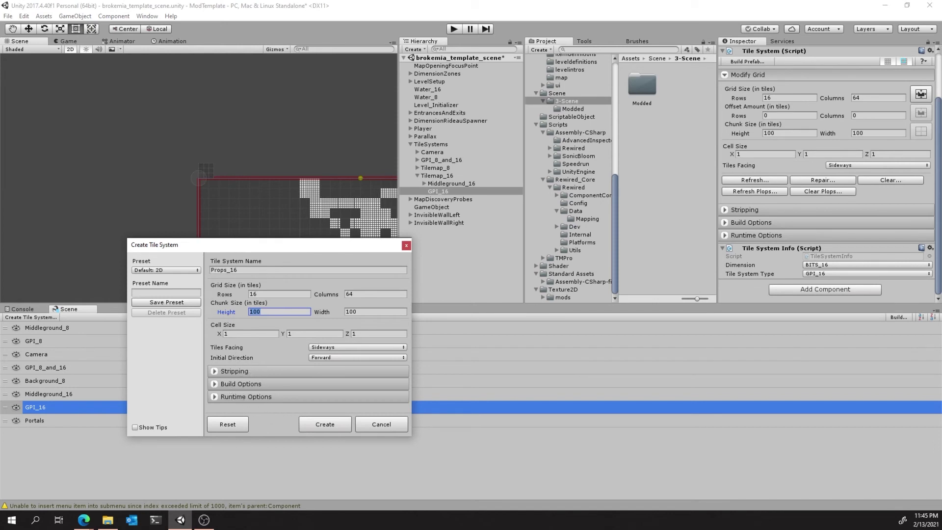
pyautogui.click(325, 424)
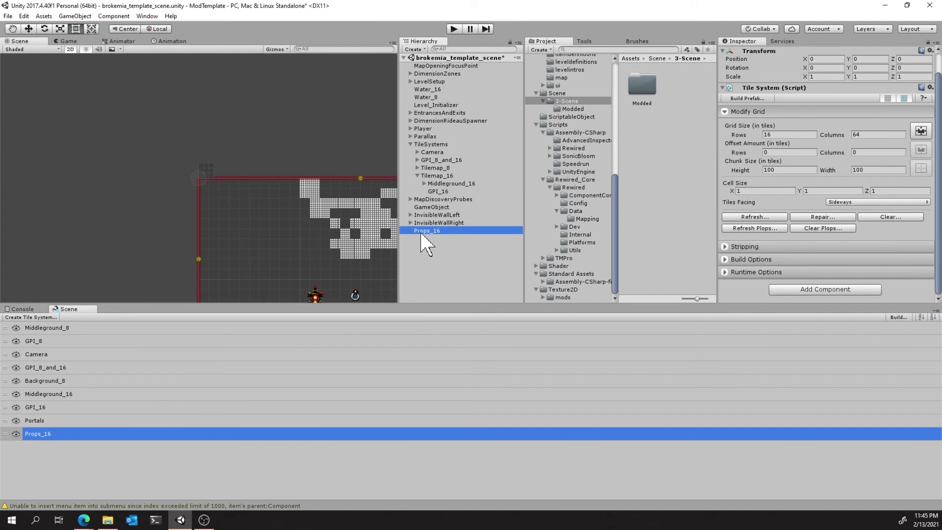
# Parent Props_16 to Tilemap_16 and place it below GPI_16 in the hierarchy
pyautogui.scroll(-3, 289, 225)
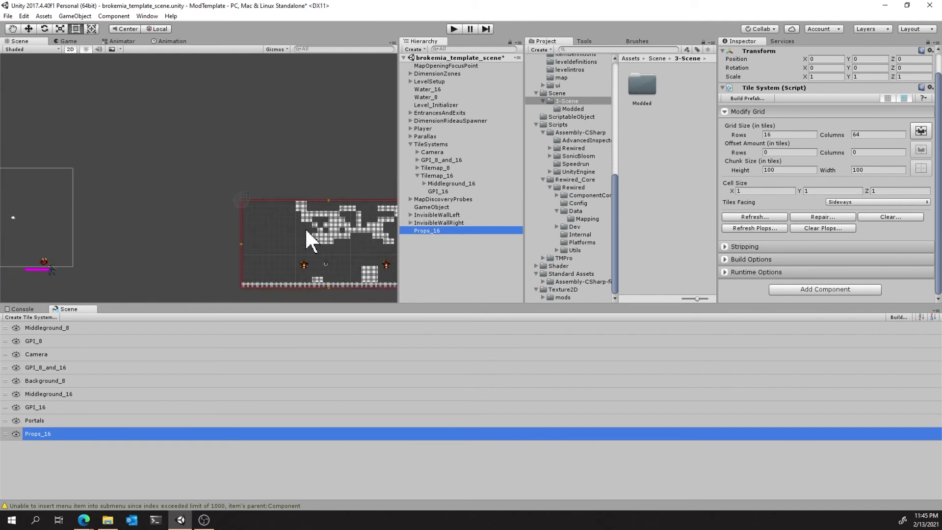
pyautogui.moveTo(304, 227); pyautogui.dragTo(161, 205, button='middle')
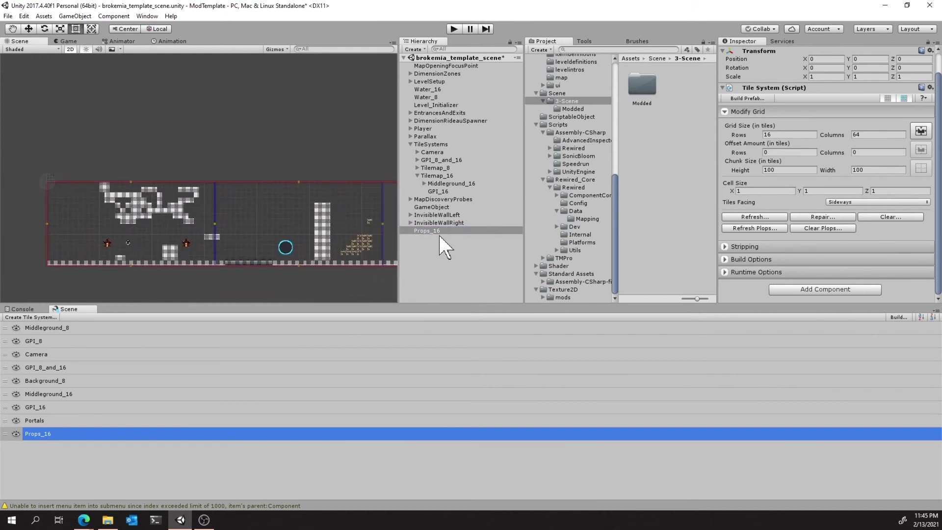
pyautogui.moveTo(439, 233); pyautogui.dragTo(449, 179)
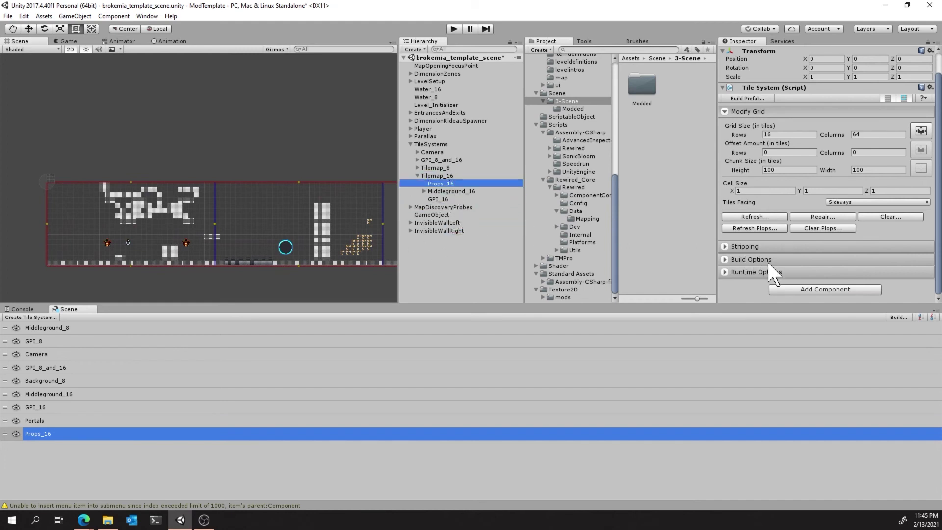
pyautogui.moveTo(450, 185); pyautogui.dragTo(450, 206)
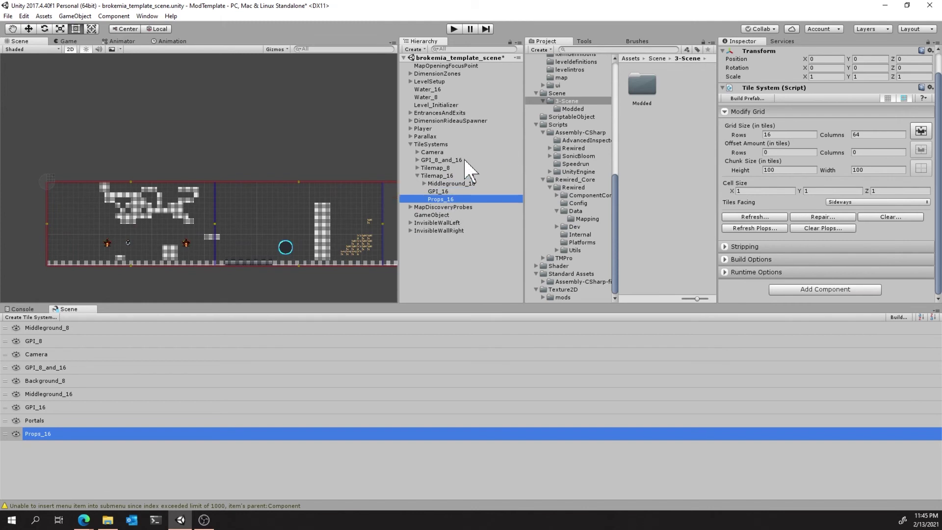
# Check which info component GPI_16 carries and add the same Tile System Info component to Props_16
pyautogui.click(441, 192)
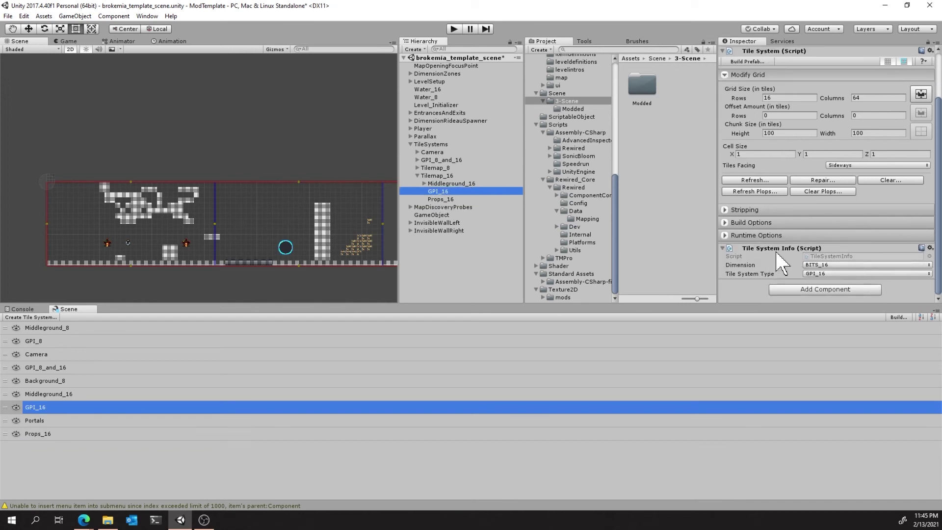
pyautogui.click(444, 200)
pyautogui.click(798, 289)
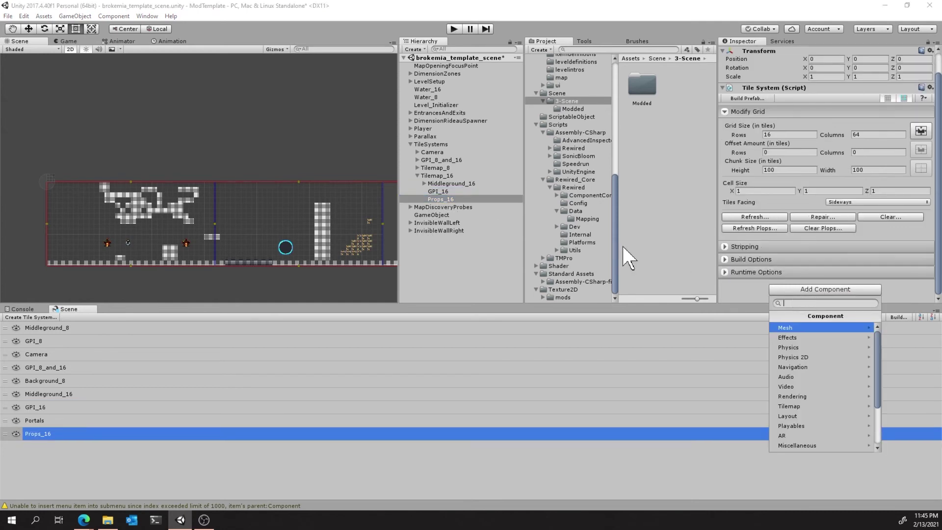
pyautogui.write('tile')
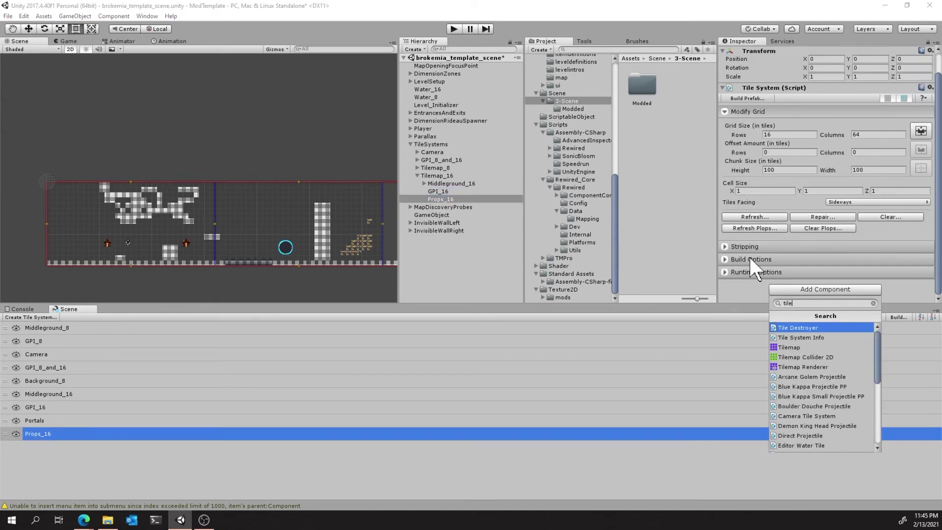
pyautogui.write(' sys')
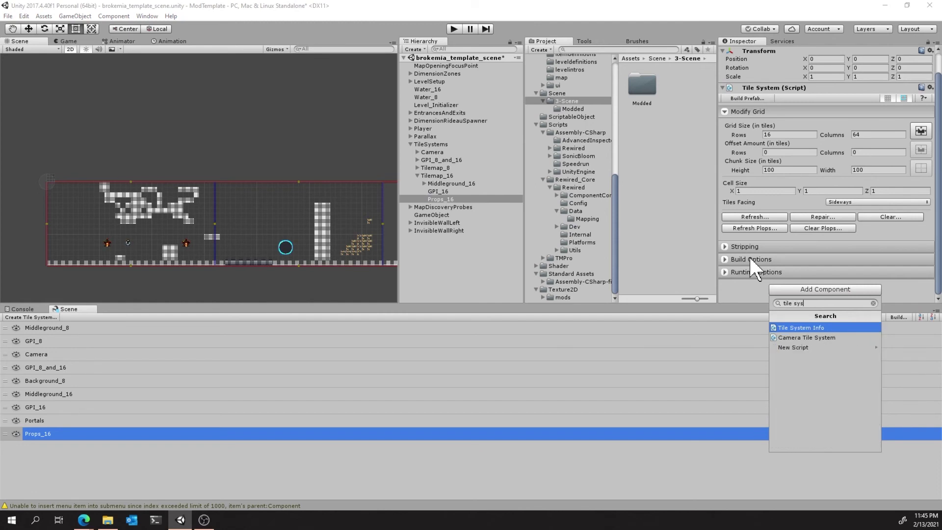
pyautogui.press('Return')
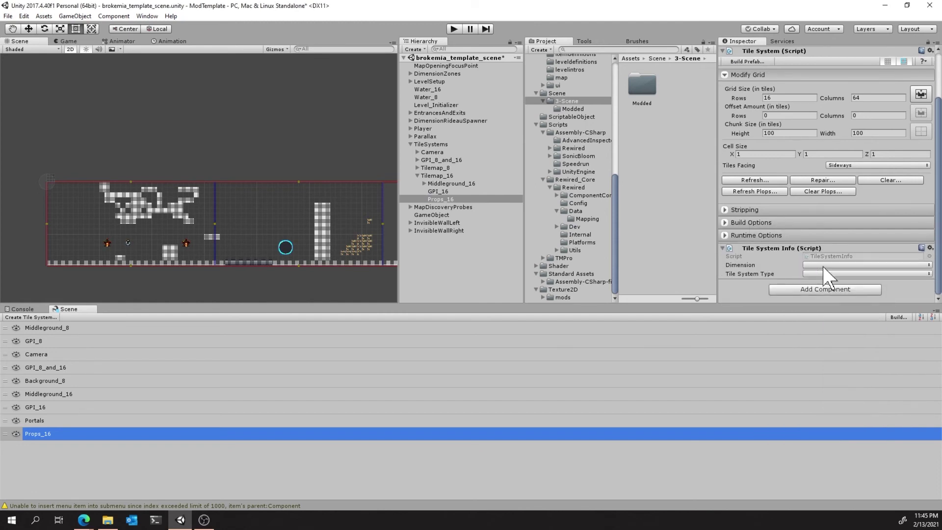
# Set Props_16's dimension to BITS_16 and its tile system type to TILESET_PROPS_16
pyautogui.click(823, 266)
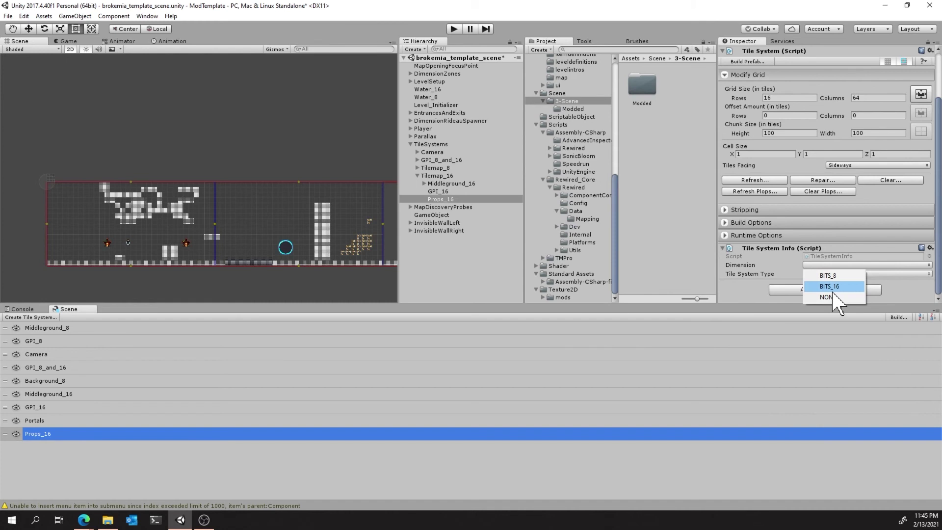
pyautogui.click(832, 288)
pyautogui.click(831, 274)
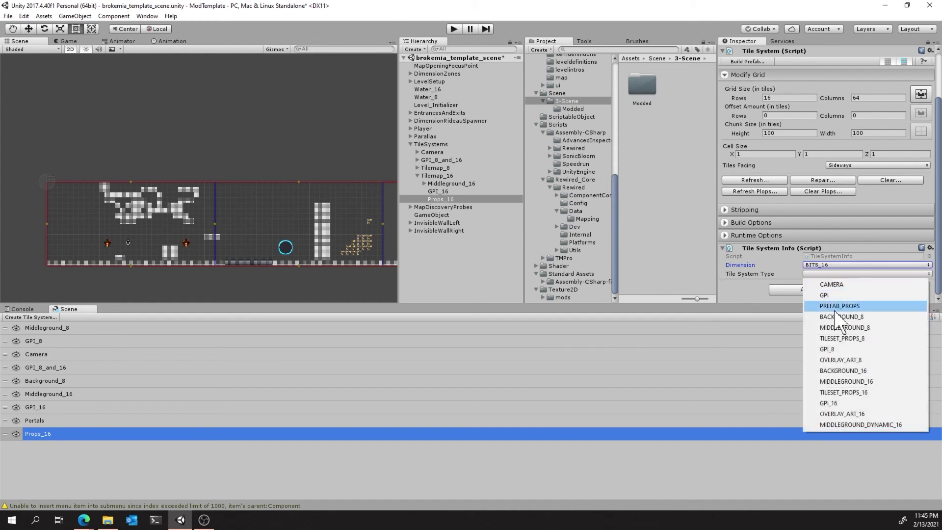
pyautogui.click(843, 393)
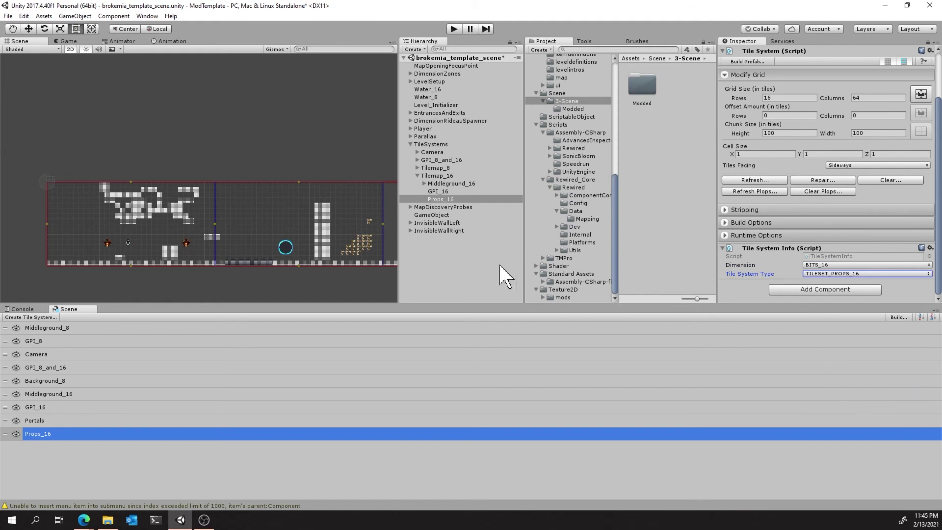
pyautogui.click(442, 192)
pyautogui.click(444, 200)
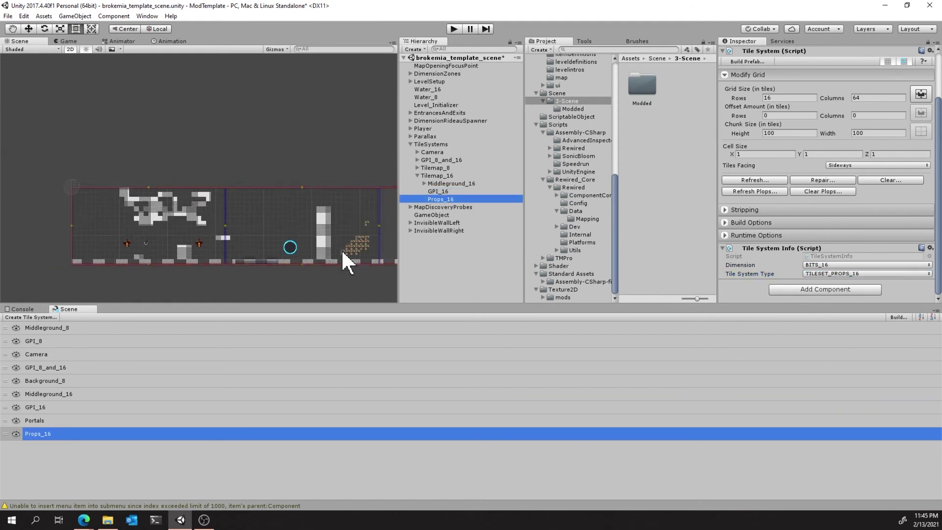
pyautogui.moveTo(343, 248); pyautogui.dragTo(224, 226)
pyautogui.moveTo(225, 226); pyautogui.dragTo(293, 230, button='middle')
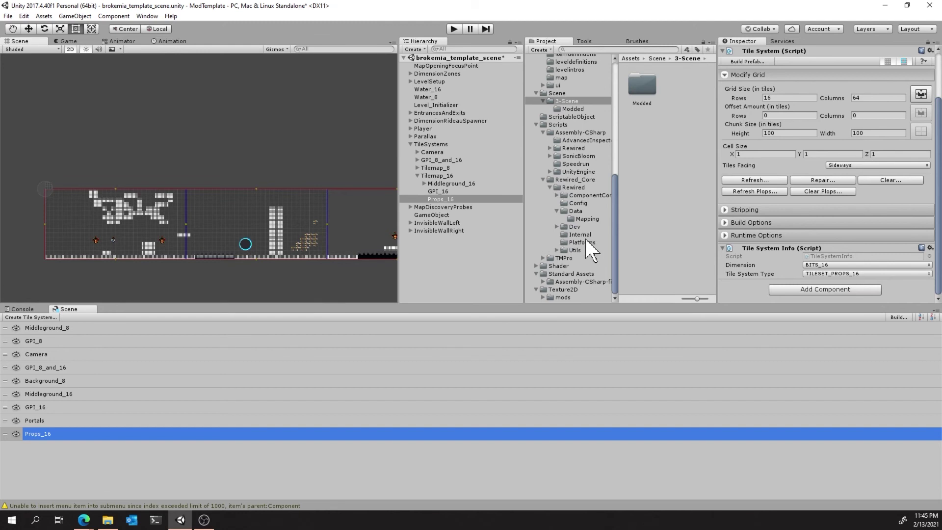
# Browse the Texture2D assets for a sprite suitable as a decorative tile and select the Timeshard_3 texture
pyautogui.click(562, 290)
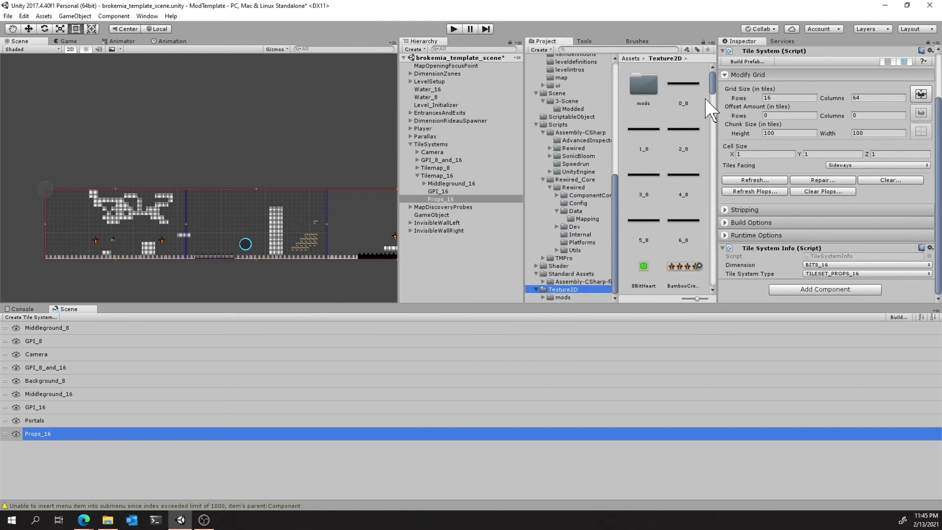
pyautogui.scroll(-6, 690, 160)
pyautogui.scroll(6, 690, 167)
pyautogui.scroll(-7, 692, 167)
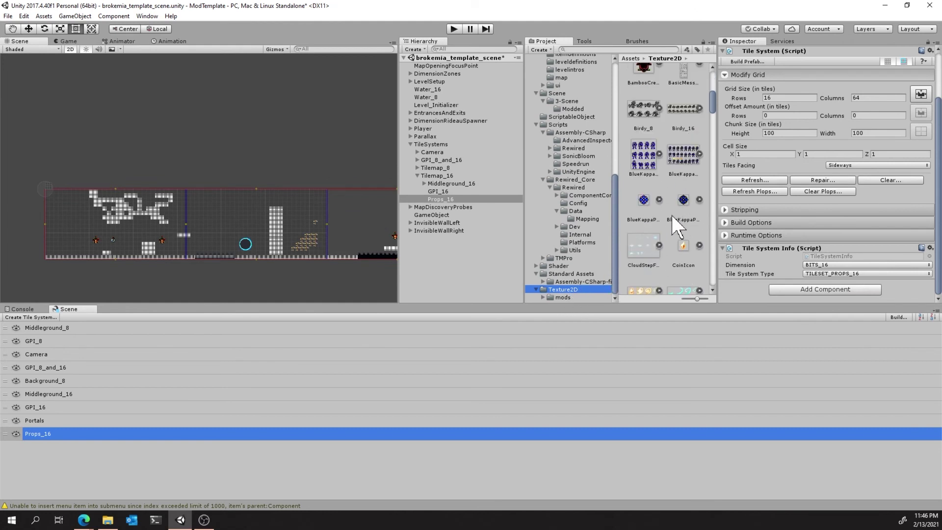
pyautogui.scroll(-7, 655, 230)
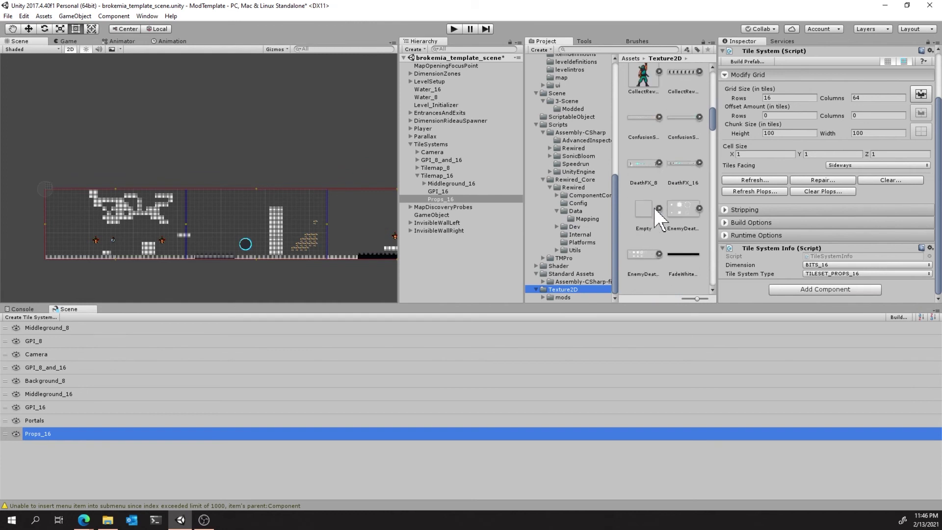
pyautogui.scroll(-1, 658, 221)
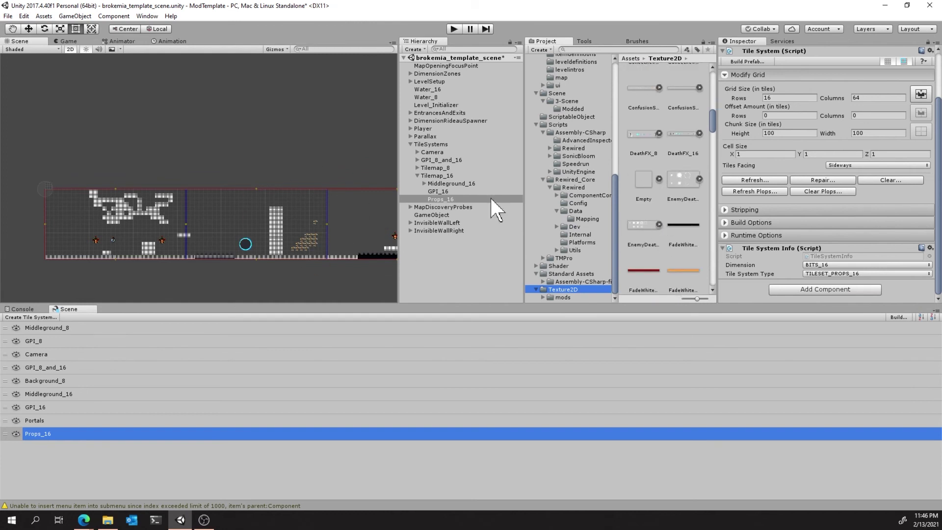
pyautogui.scroll(-6, 658, 158)
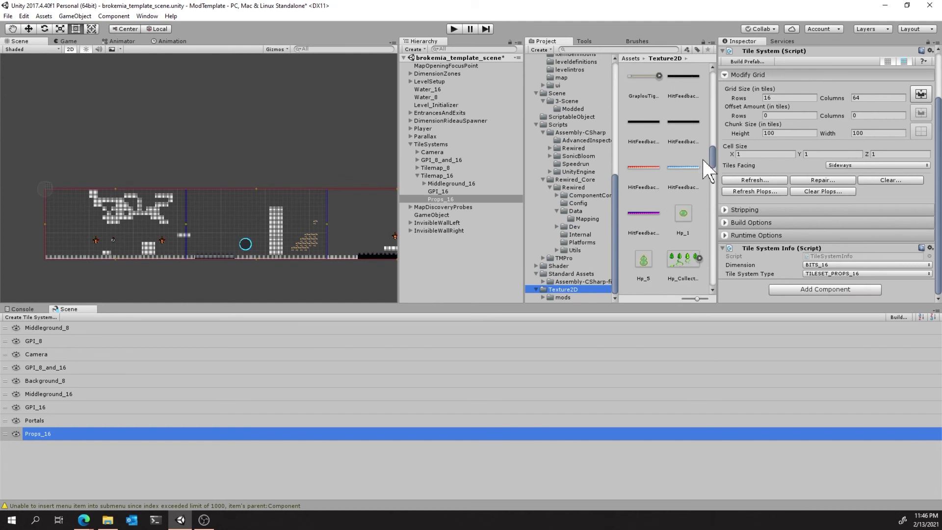
pyautogui.moveTo(714, 156); pyautogui.dragTo(714, 165)
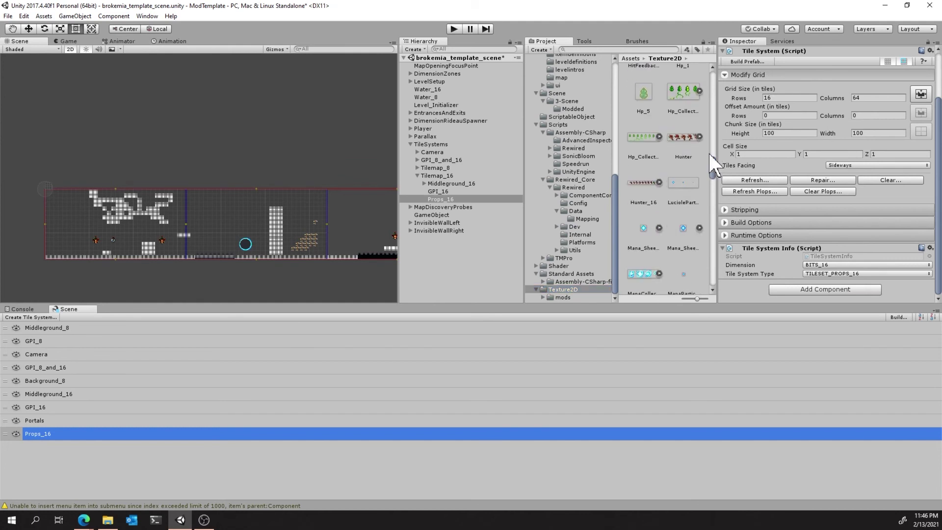
pyautogui.scroll(-10, 686, 131)
pyautogui.scroll(-10, 685, 122)
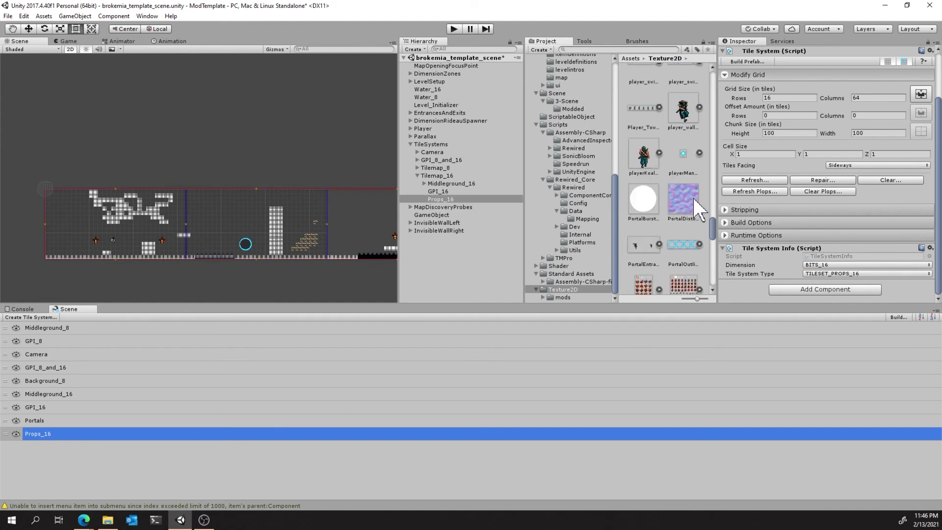
pyautogui.click(683, 197)
pyautogui.scroll(-3, 671, 223)
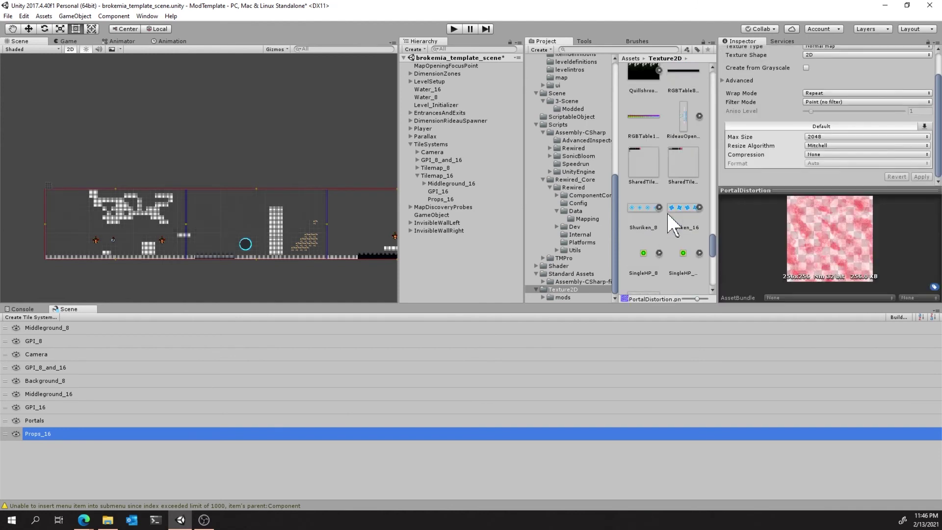
pyautogui.scroll(-5, 672, 221)
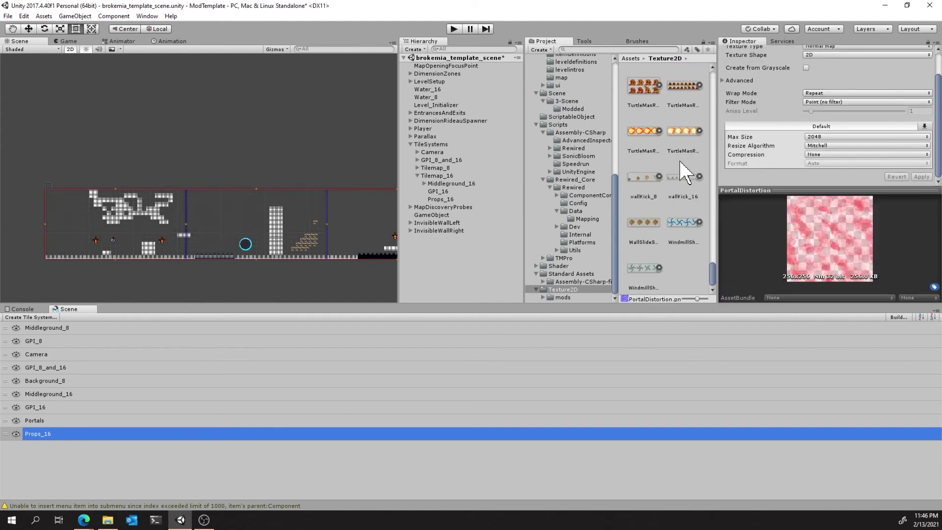
pyautogui.scroll(5, 679, 175)
pyautogui.click(683, 214)
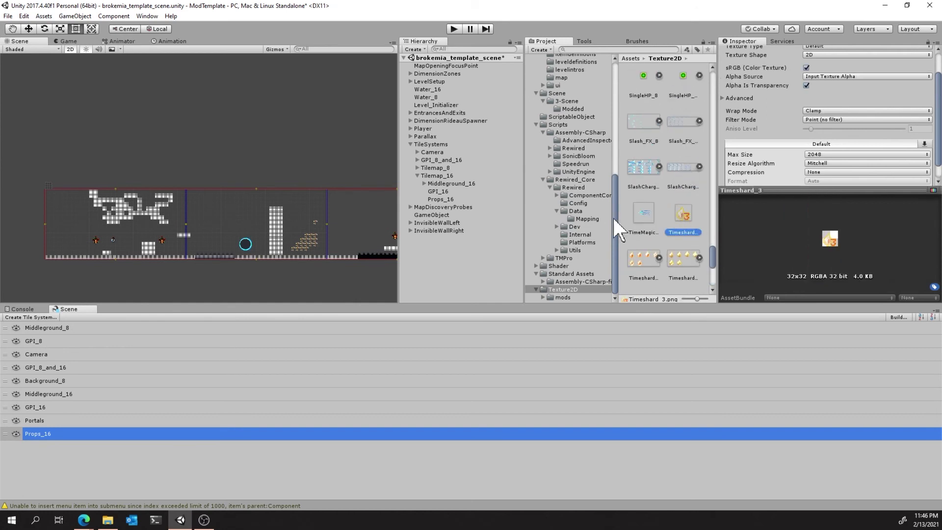
pyautogui.rightClick(687, 219)
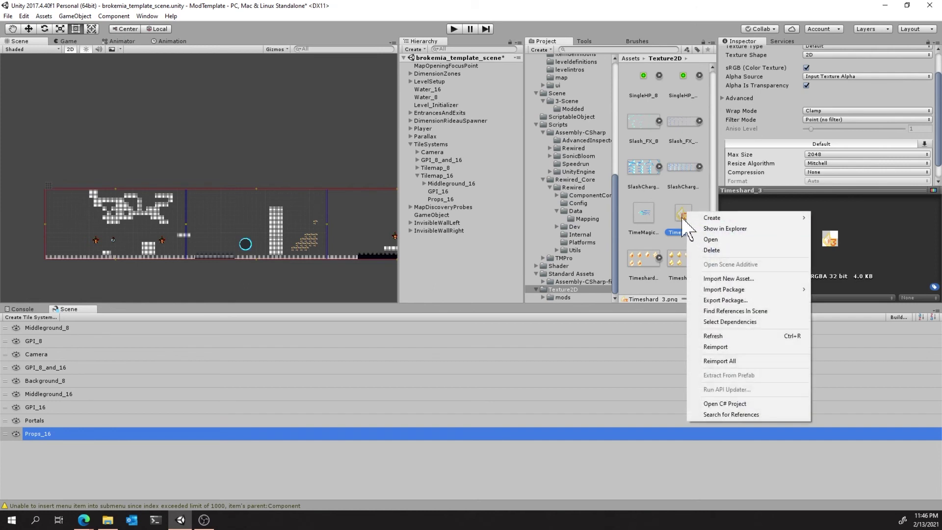
pyautogui.click(686, 174)
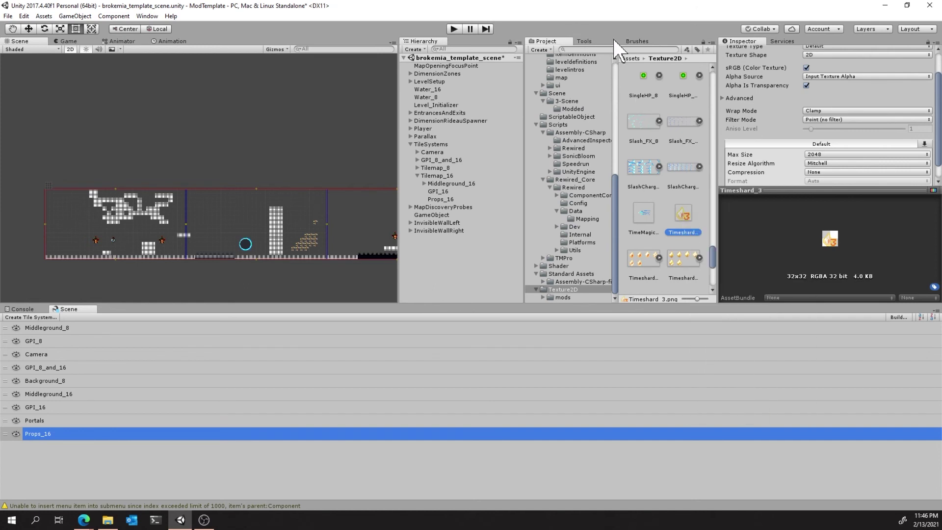
# Create a tileset named timeshard_decal from the Timeshard_3 texture with 32 by 32 px tiles
pyautogui.click(592, 41)
pyautogui.click(561, 55)
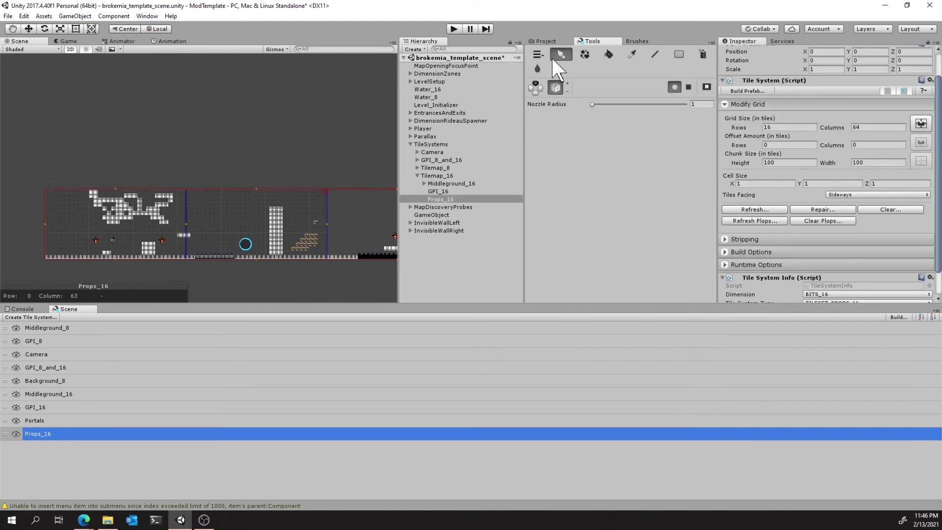
pyautogui.click(537, 54)
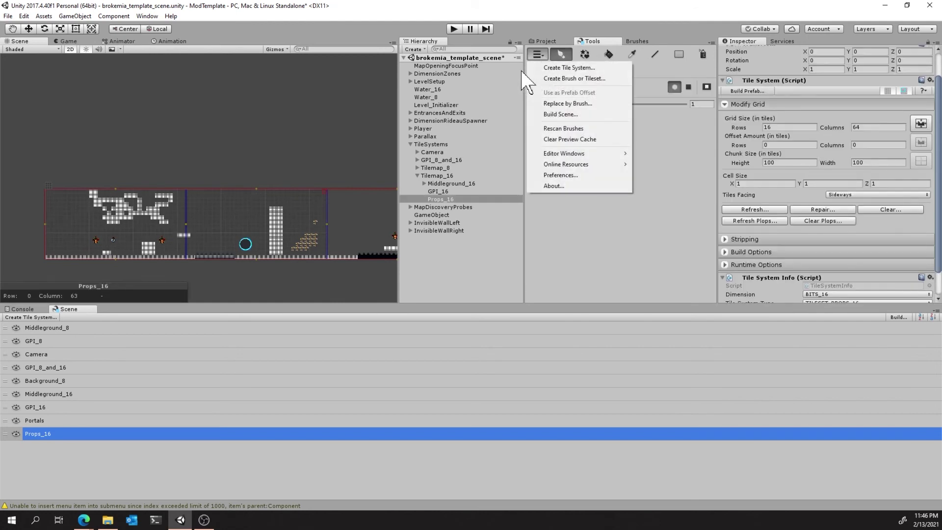
pyautogui.click(574, 79)
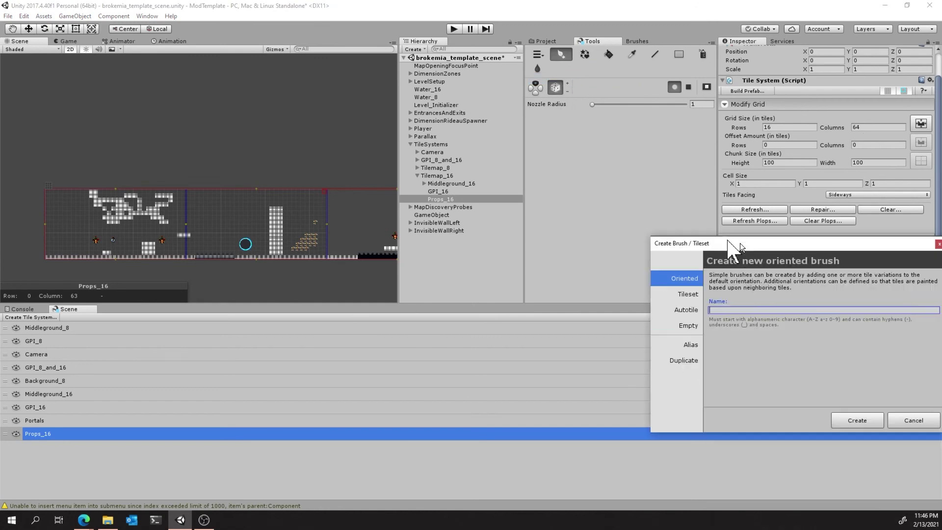
pyautogui.moveTo(736, 238)
pyautogui.mouseDown()
pyautogui.moveTo(187, 140)
pyautogui.moveTo(164, 88)
pyautogui.mouseUp()
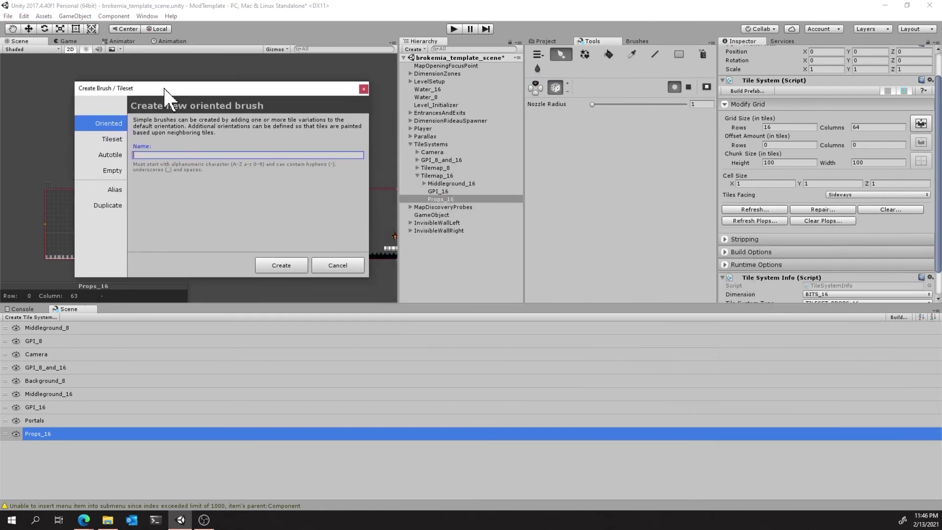
pyautogui.click(103, 144)
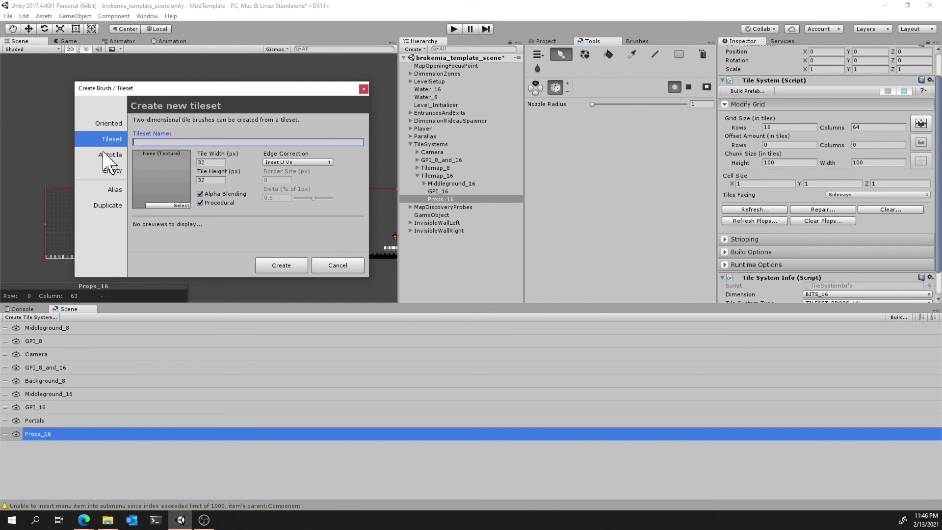
pyautogui.click(556, 39)
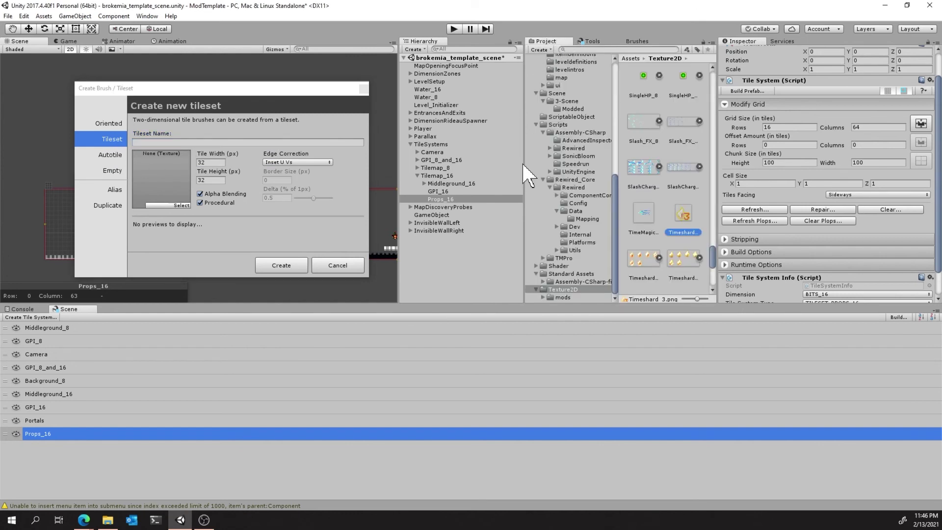
pyautogui.moveTo(686, 230); pyautogui.dragTo(162, 190)
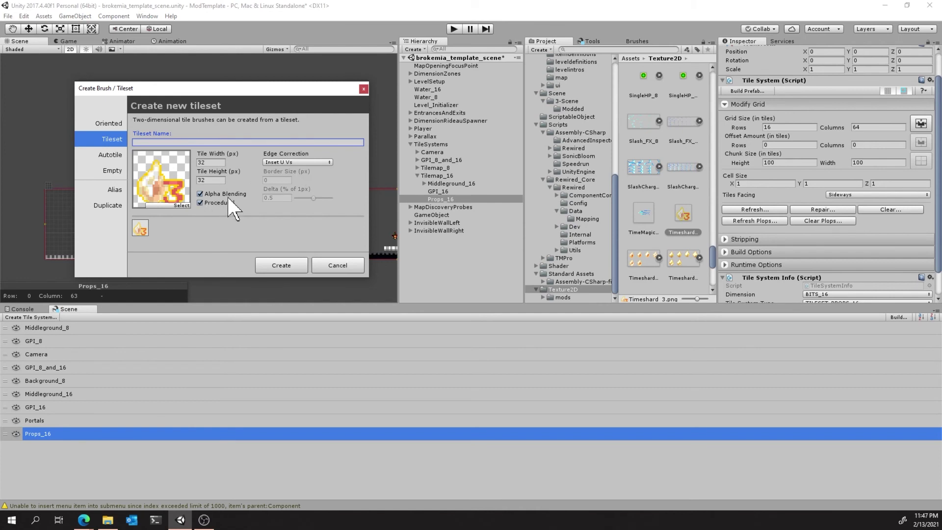
pyautogui.click(283, 266)
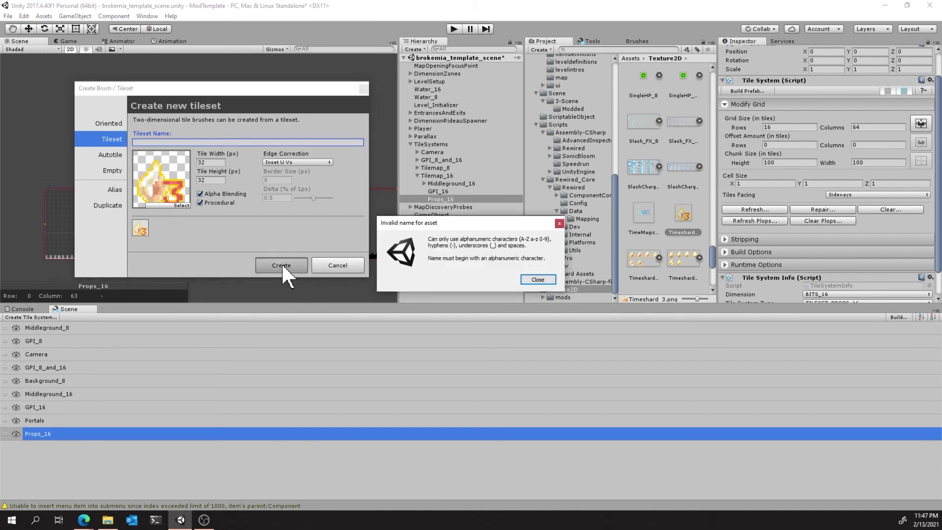
pyautogui.click(539, 281)
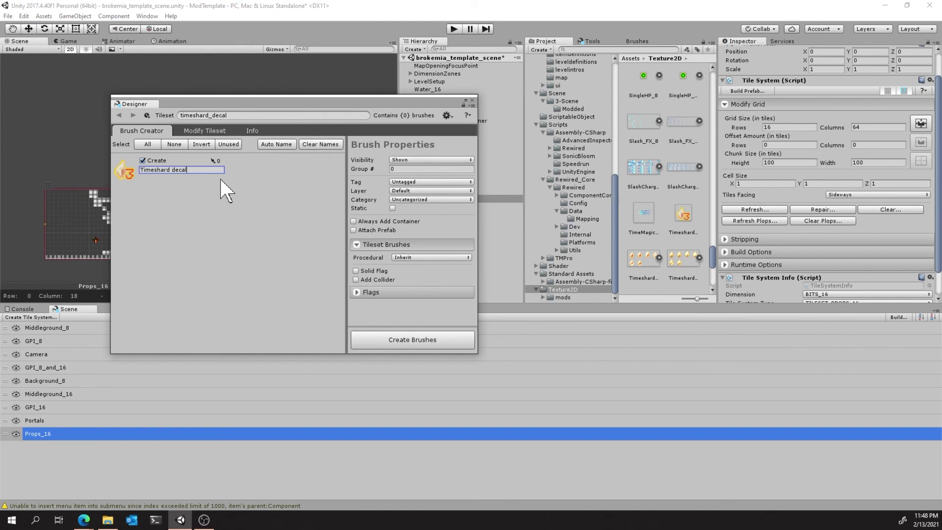
# Create the Timeshard decal brush in the Background category with the Default layer and no tag, and dock the Designer beside the Animation view
pyautogui.click(415, 192)
pyautogui.click(401, 192)
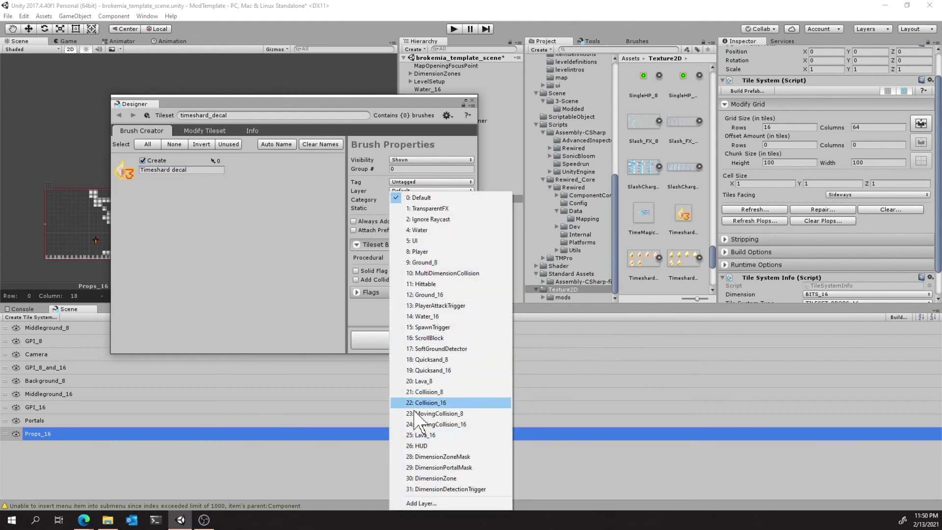
pyautogui.click(308, 261)
pyautogui.click(423, 201)
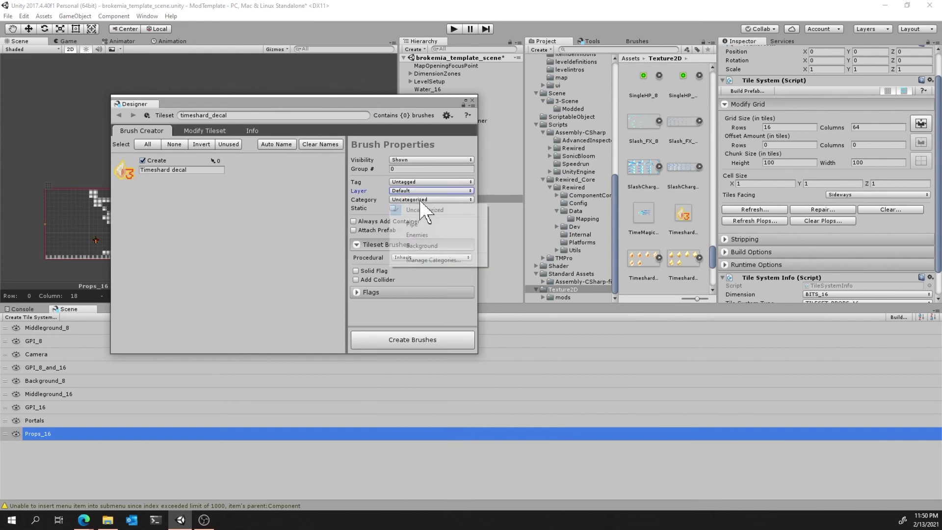
pyautogui.click(423, 246)
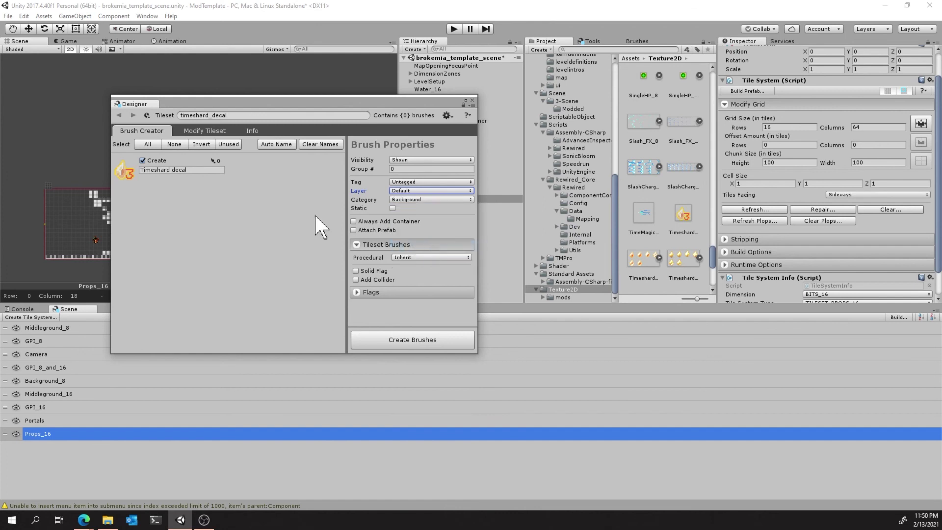
pyautogui.click(407, 183)
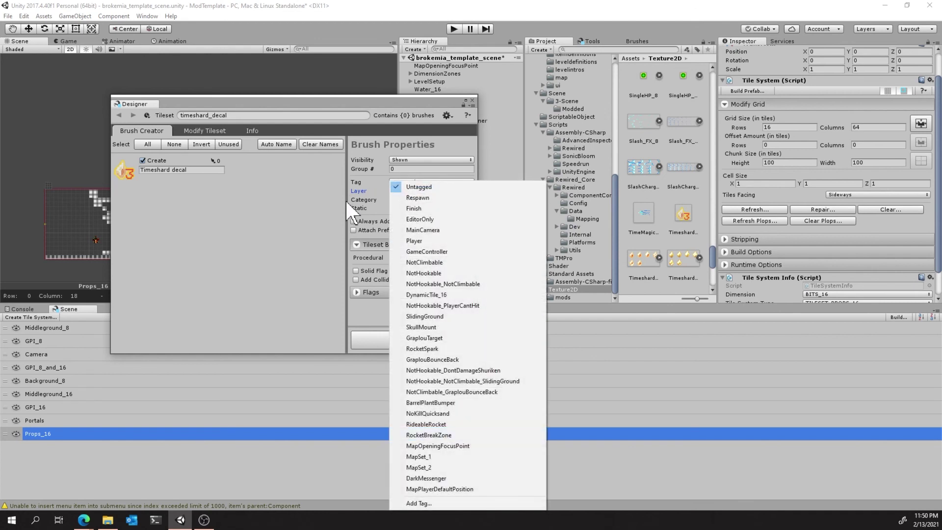
pyautogui.click(267, 267)
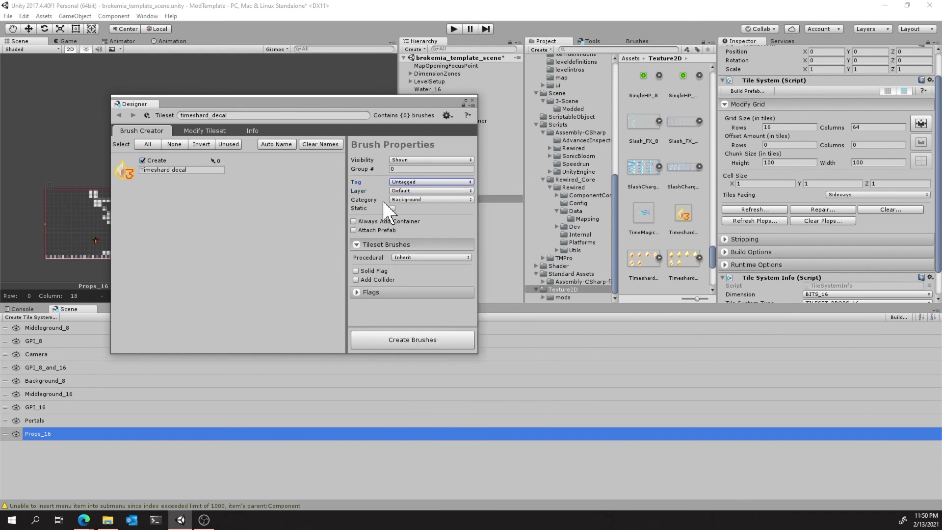
pyautogui.click(413, 341)
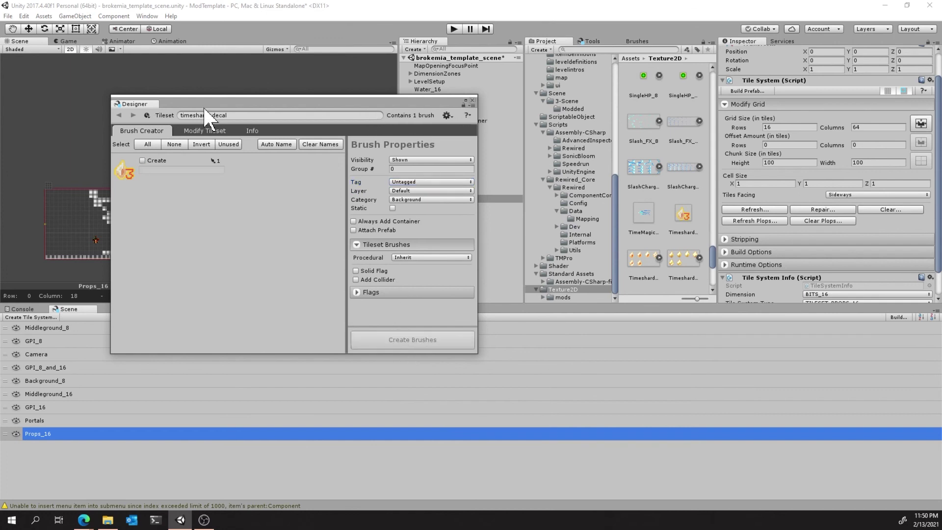
pyautogui.moveTo(142, 101); pyautogui.dragTo(198, 42)
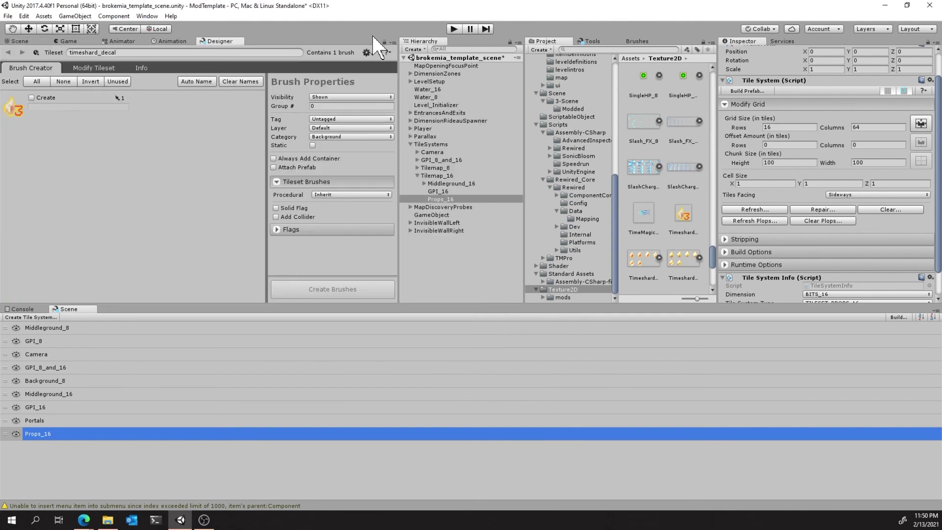
# Switch the brush list from the timeshard_decal tileset to all brushes and filter it to the Background category
pyautogui.click(592, 41)
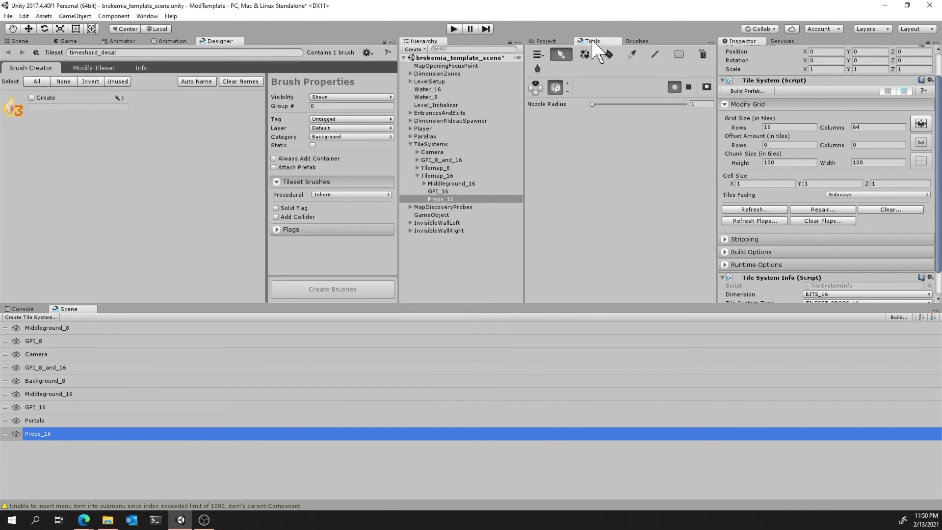
pyautogui.click(644, 43)
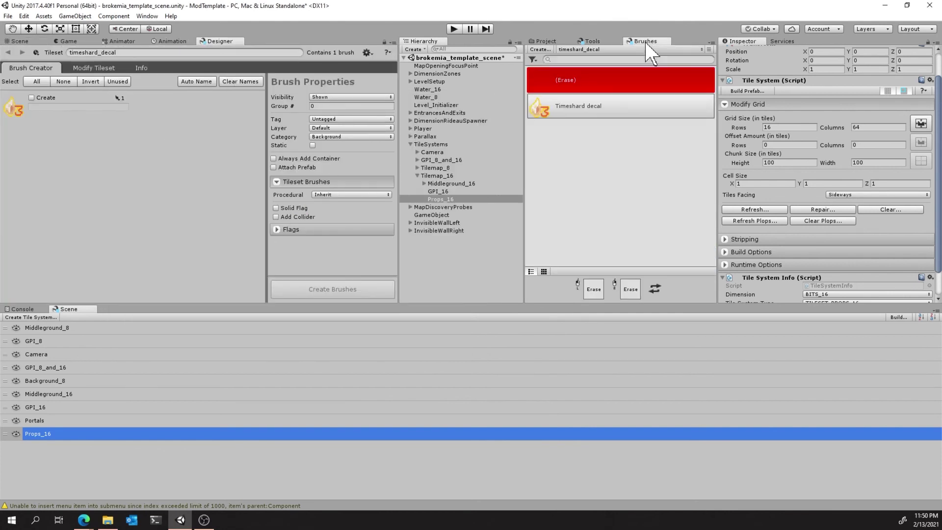
pyautogui.click(592, 50)
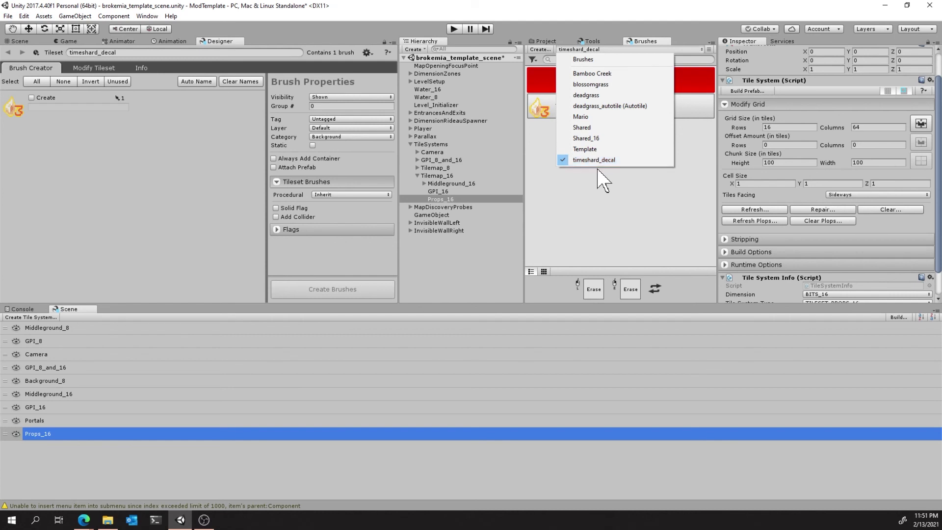
pyautogui.click(690, 189)
pyautogui.click(572, 50)
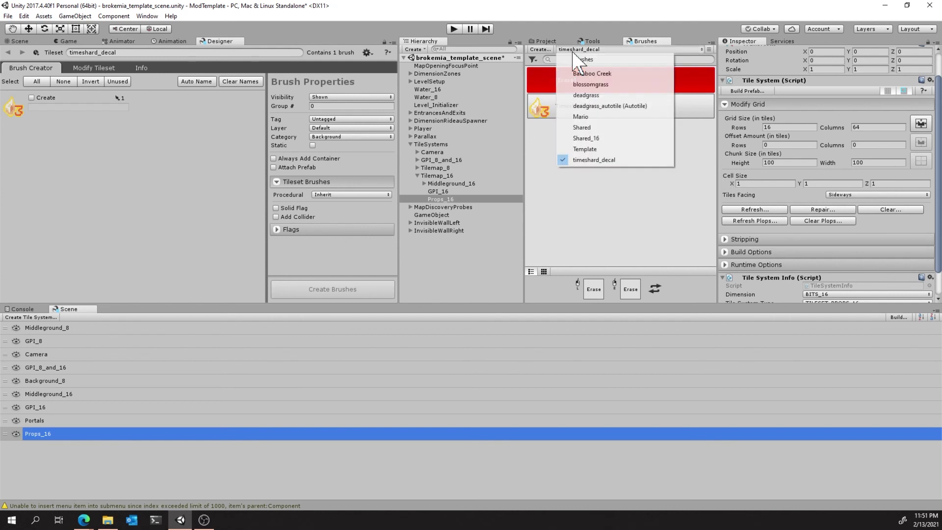
pyautogui.click(578, 59)
pyautogui.scroll(-10, 614, 183)
pyautogui.scroll(-5, 604, 162)
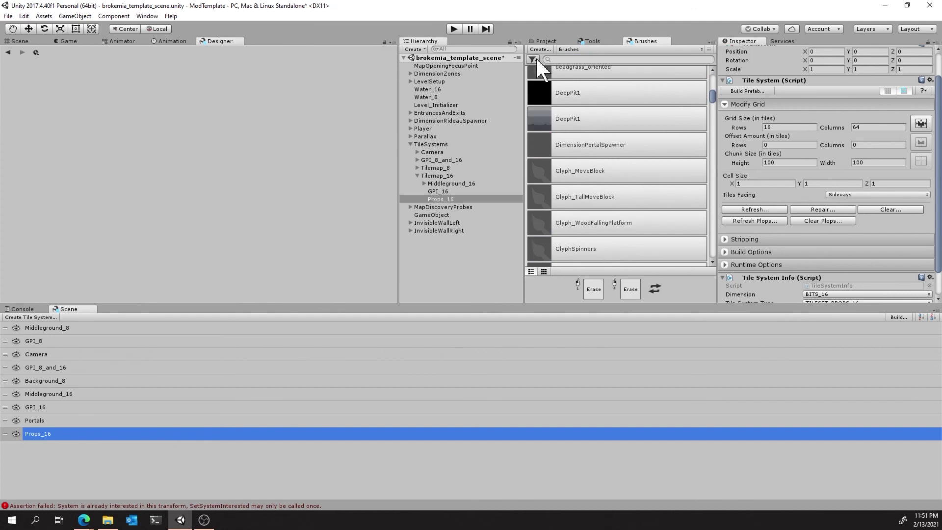
pyautogui.click(533, 59)
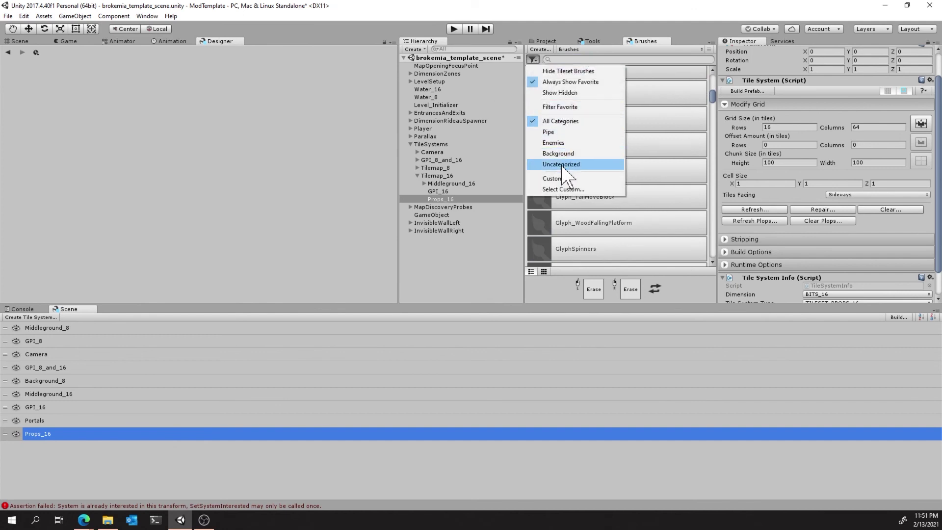
pyautogui.click(553, 153)
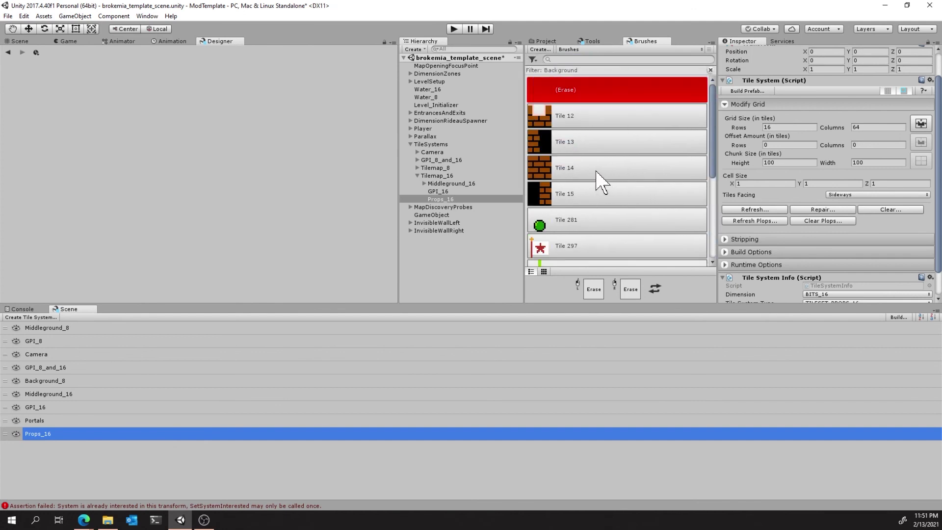
# Select the Timeshard decal brush from the Background brushes and check its custom preview settings
pyautogui.scroll(-5, 599, 183)
pyautogui.click(572, 209)
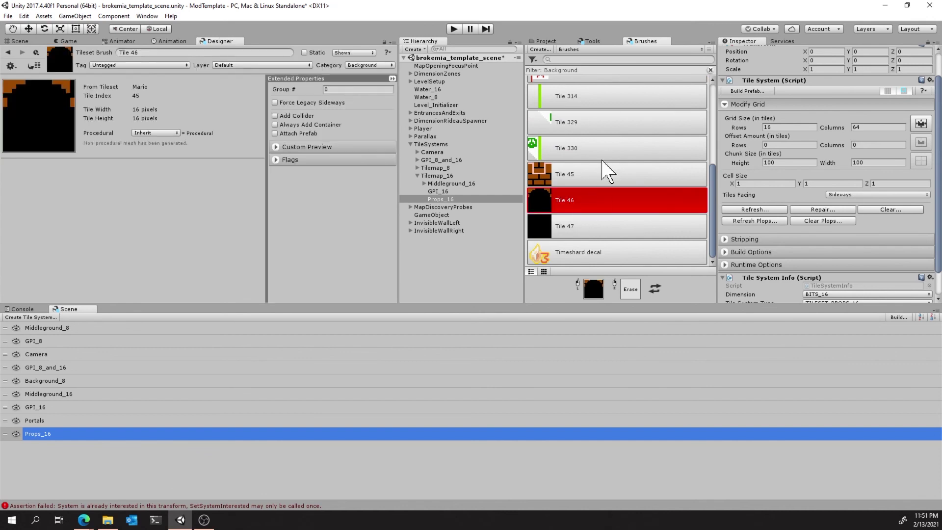
pyautogui.click(581, 178)
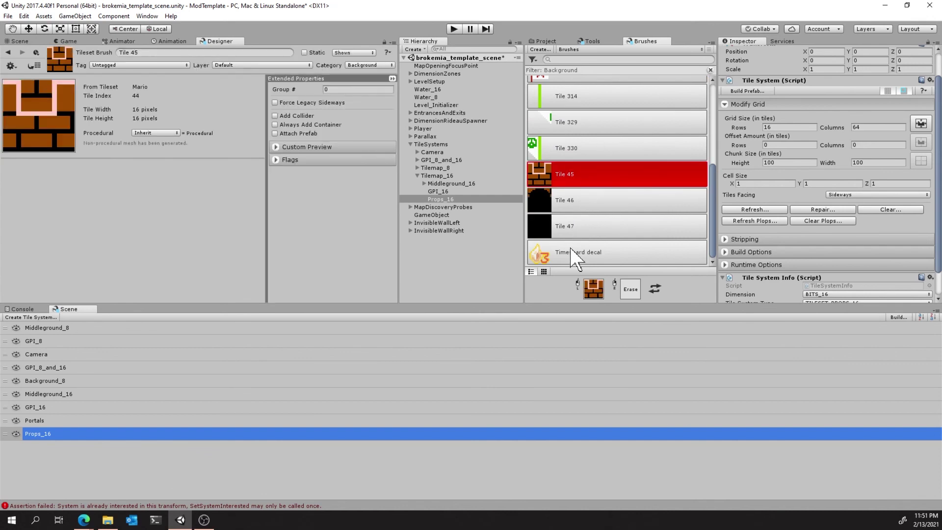
pyautogui.click(609, 252)
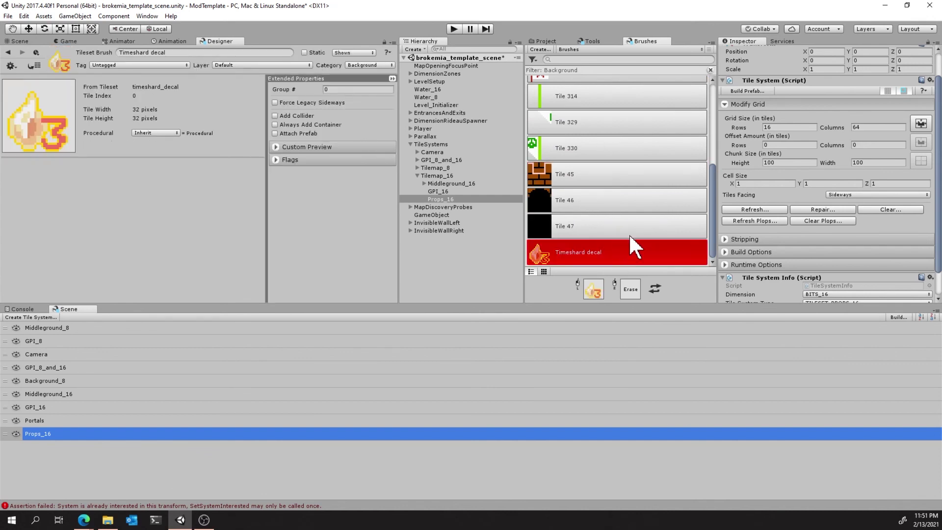
pyautogui.click(281, 148)
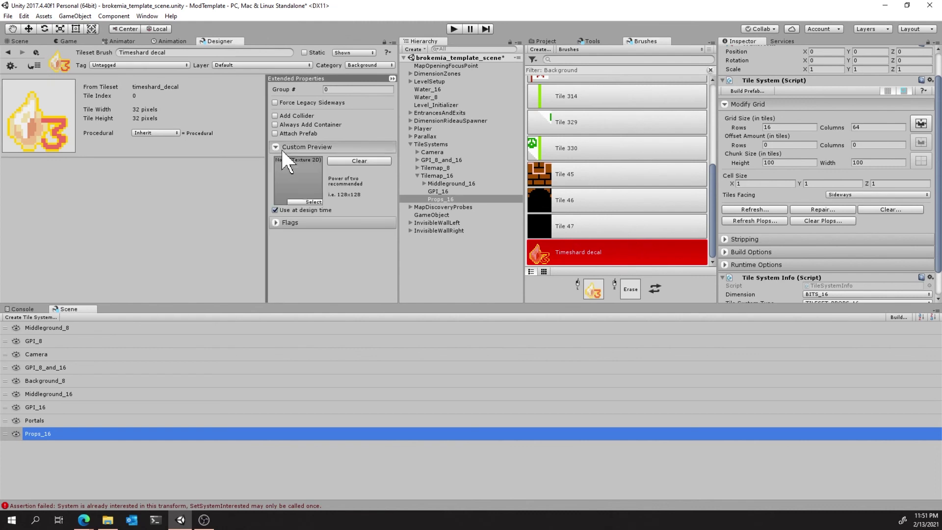
pyautogui.click(281, 148)
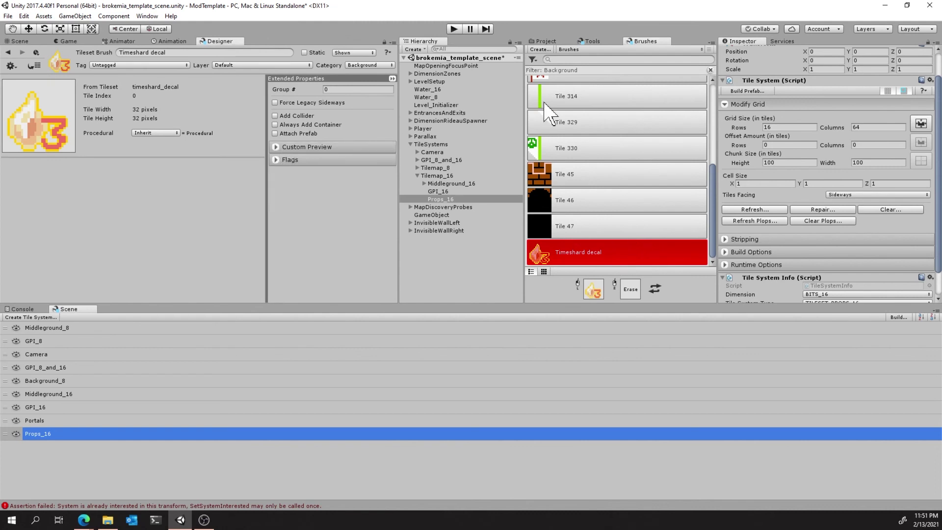
# Widen the Props_16 tile system's grid to 128 columns and rebuild it
pyautogui.click(27, 41)
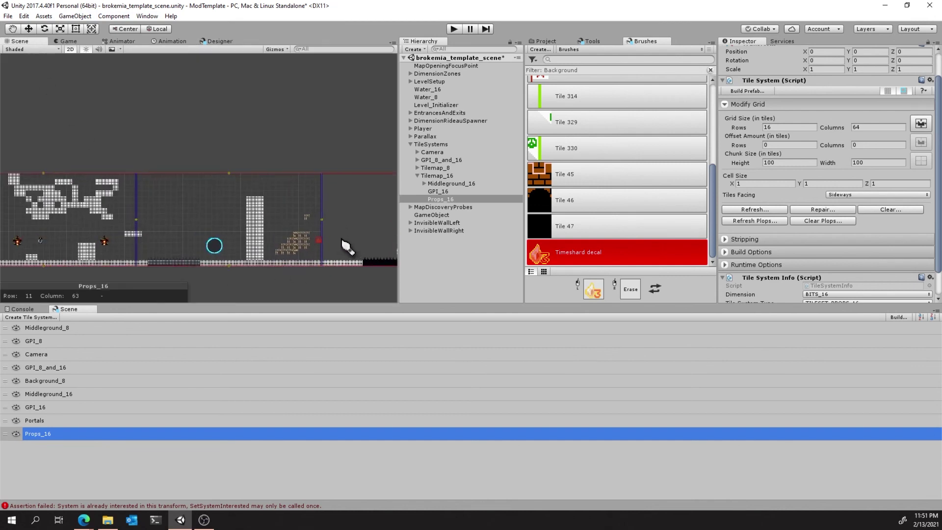
pyautogui.scroll(5, 347, 247)
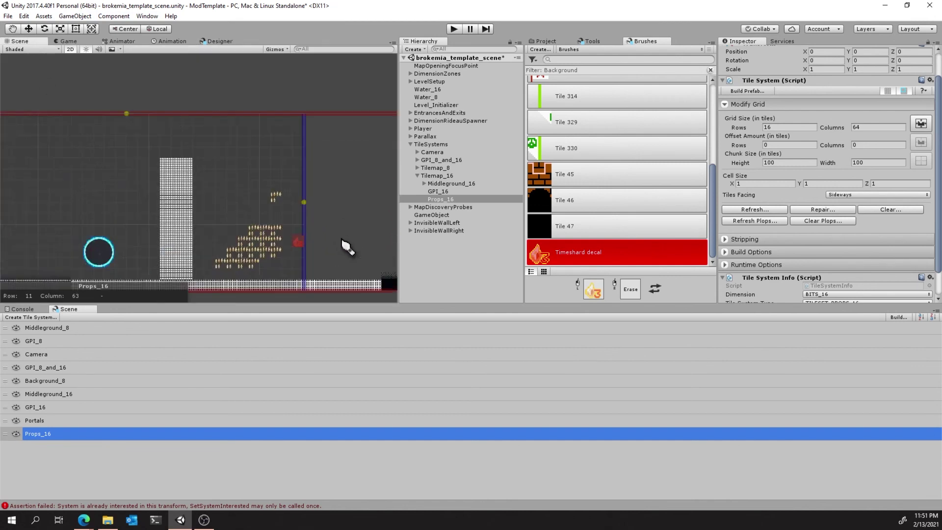
pyautogui.click(441, 200)
pyautogui.scroll(-5, 299, 216)
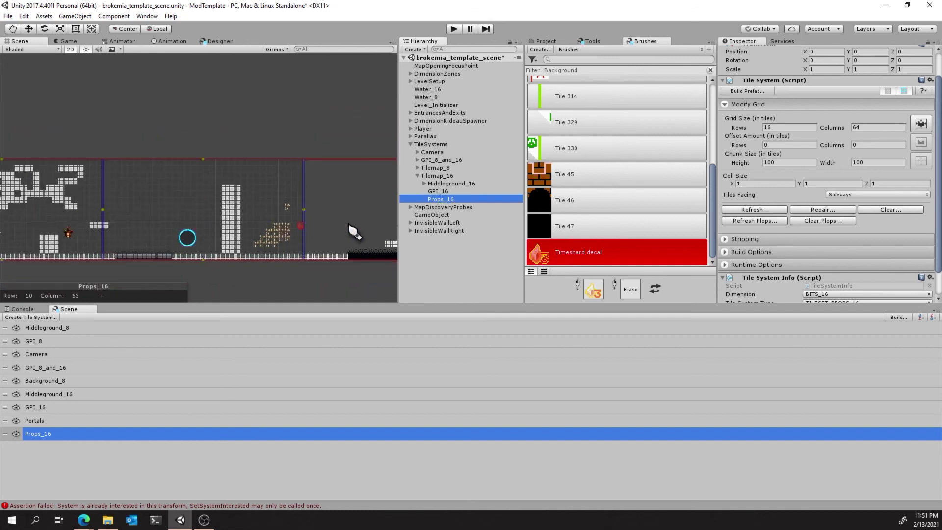
pyautogui.moveTo(353, 230); pyautogui.dragTo(252, 235, button='middle')
pyautogui.click(865, 127)
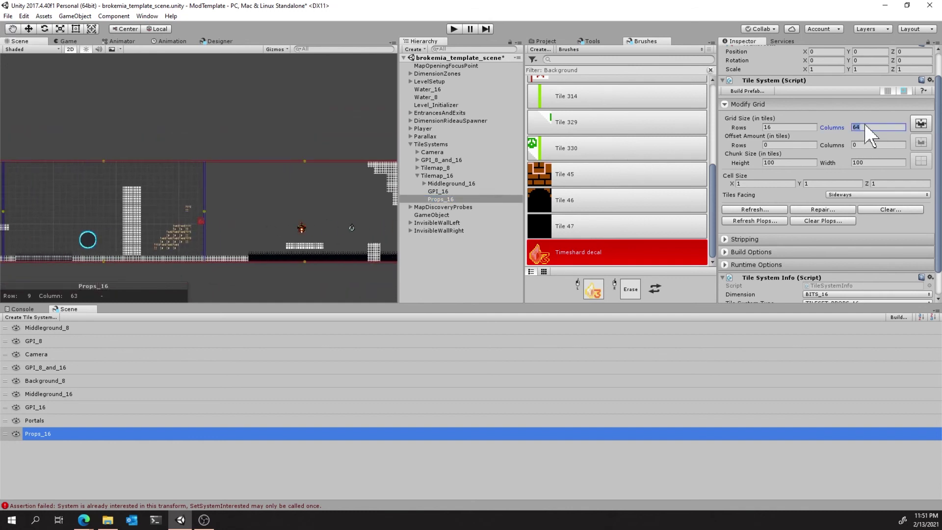
pyautogui.write('128')
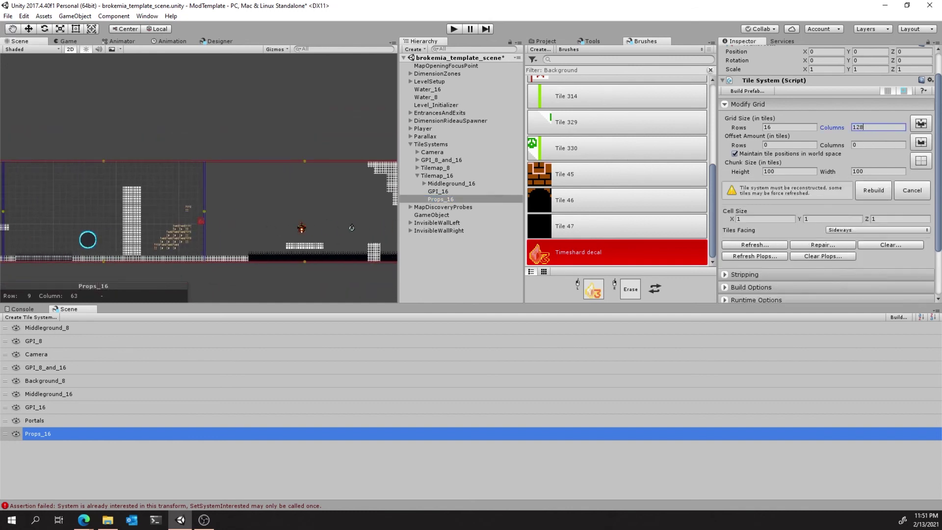
pyautogui.click(875, 194)
# Paint a large freehand cluster of Timeshard decals on Props_16 around the hanging block column and the lantern beside it
pyautogui.moveTo(375, 210); pyautogui.dragTo(252, 212, button='middle')
pyautogui.scroll(5, 304, 214)
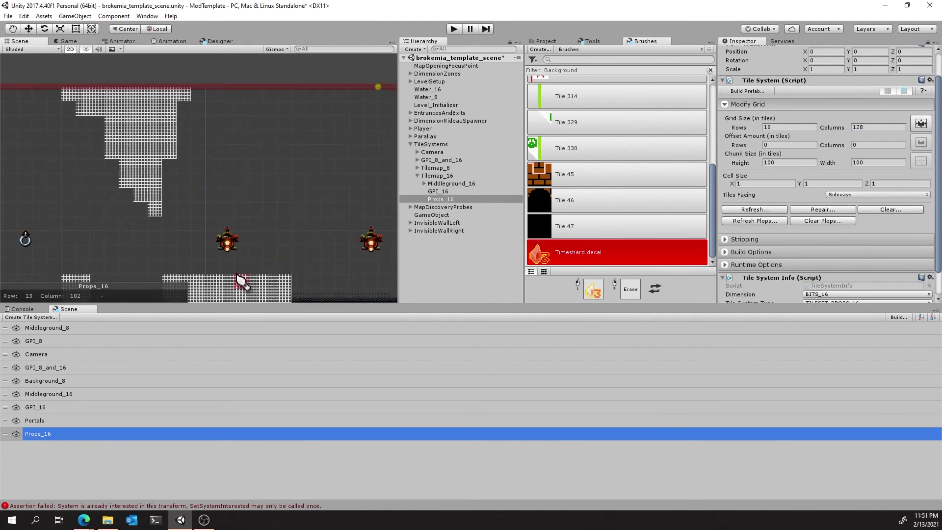
pyautogui.moveTo(270, 244)
pyautogui.mouseDown()
pyautogui.moveTo(189, 247)
pyautogui.moveTo(243, 228)
pyautogui.moveTo(242, 241)
pyautogui.moveTo(255, 199)
pyautogui.moveTo(275, 204)
pyautogui.moveTo(273, 160)
pyautogui.moveTo(196, 228)
pyautogui.moveTo(151, 205)
pyautogui.moveTo(228, 103)
pyautogui.moveTo(181, 202)
pyautogui.moveTo(148, 202)
pyautogui.moveTo(369, 200)
pyautogui.moveTo(311, 191)
pyautogui.moveTo(101, 231)
pyautogui.moveTo(272, 212)
pyautogui.mouseUp()
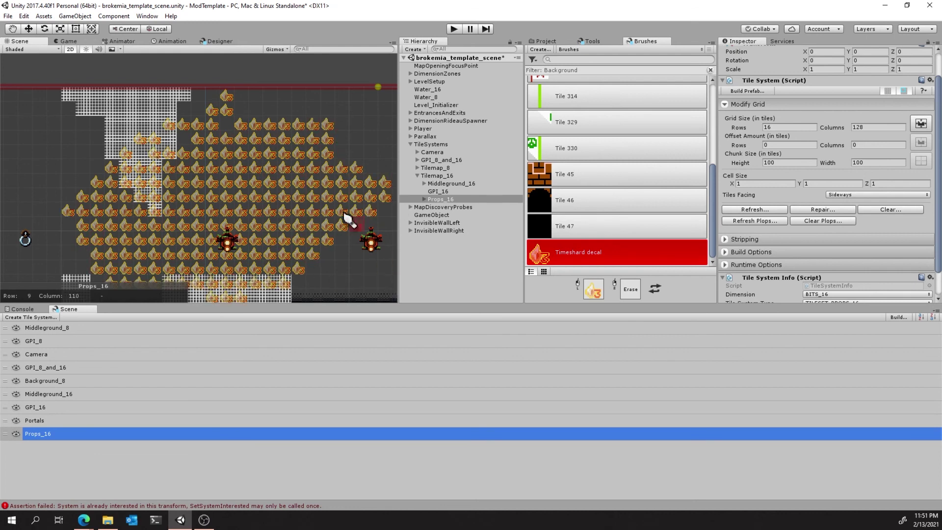
pyautogui.scroll(-3, 263, 171)
pyautogui.scroll(-2, 256, 158)
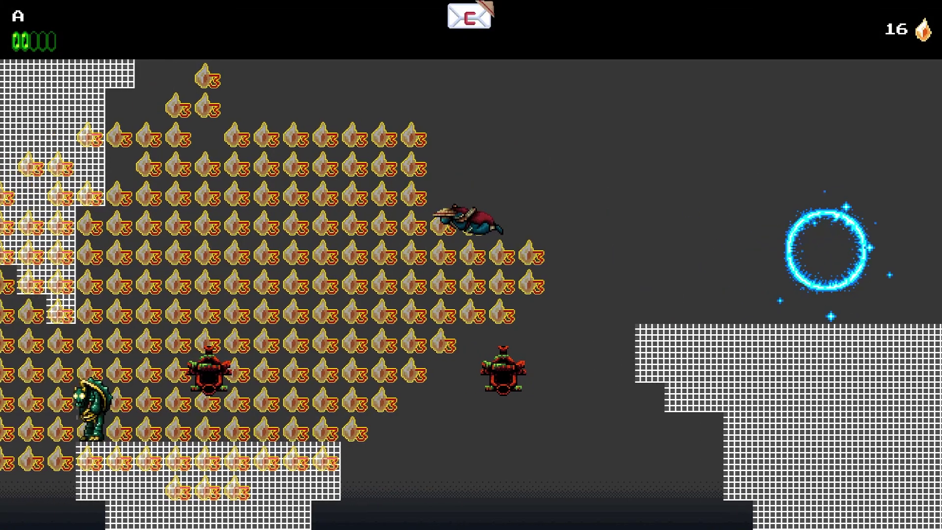
# Play-test the level in the game, moving, jumping and attacking through the decal cluster to check how the Timeshard decals display
pyautogui.press('Left')
pyautogui.press('x')
pyautogui.press('x')
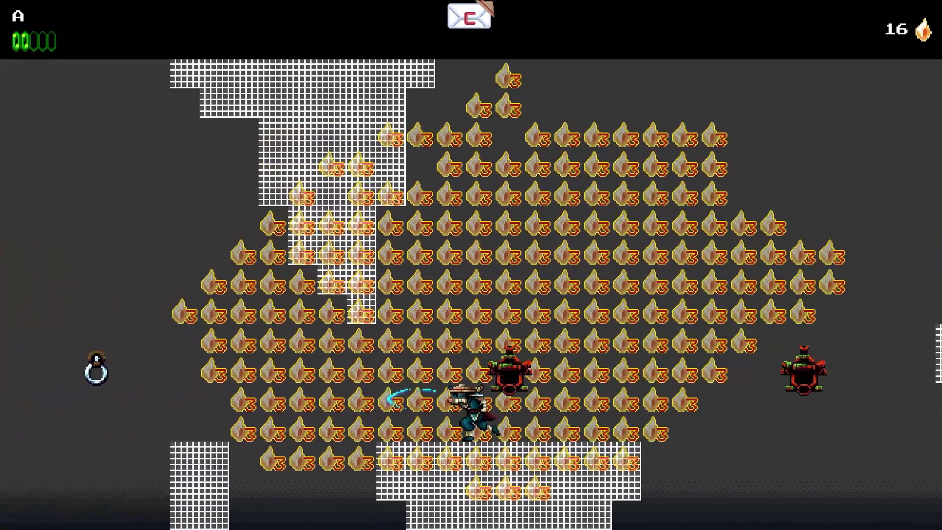
pyautogui.press('Right')
pyautogui.press('space')
pyautogui.press('x')
pyautogui.press('space')
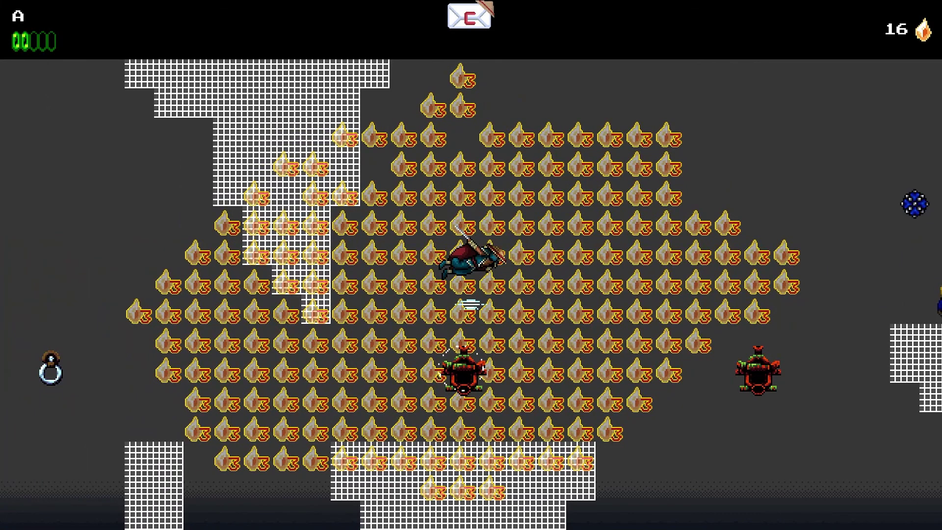
pyautogui.press('x')
pyautogui.press('space')
pyautogui.press('space')
pyautogui.press('x')
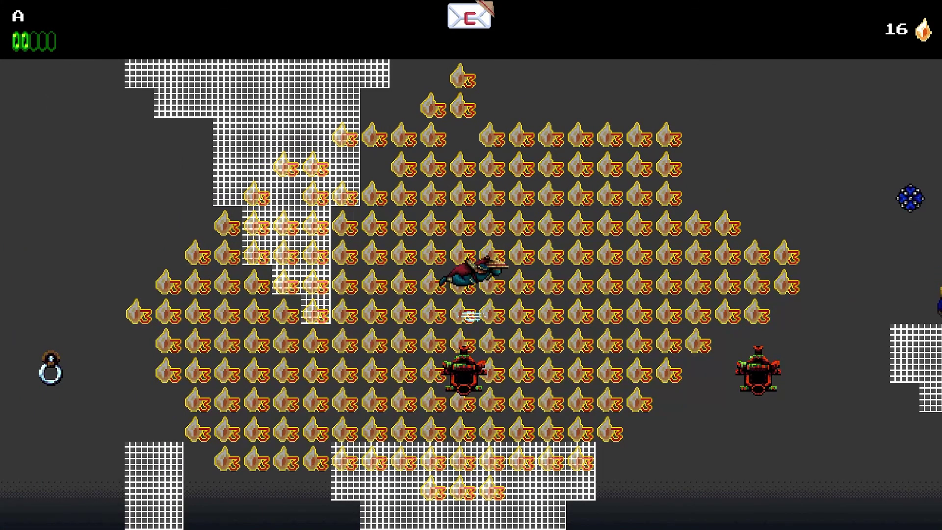
pyautogui.press('space')
pyautogui.press('x')
pyautogui.press('space')
pyautogui.press('x')
pyautogui.press('space')
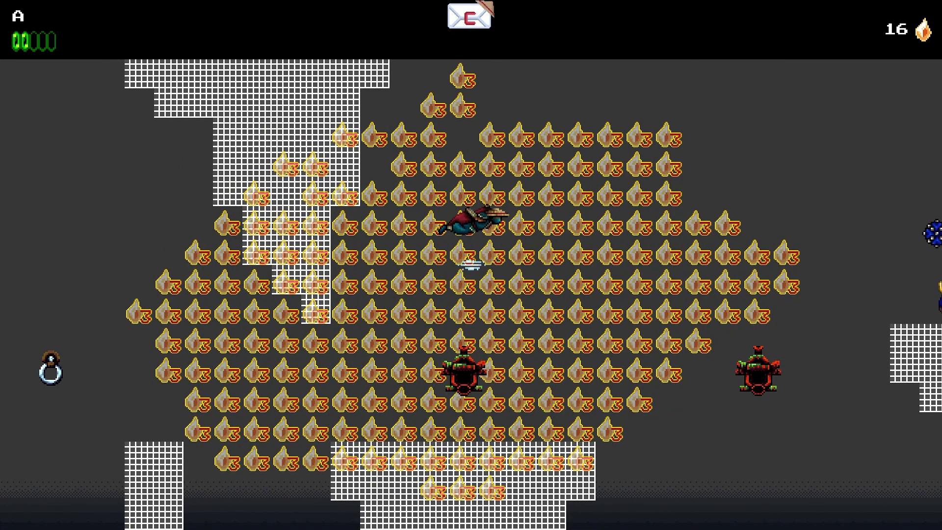
pyautogui.press('x')
pyautogui.press('space')
pyautogui.press('x')
pyautogui.press('space')
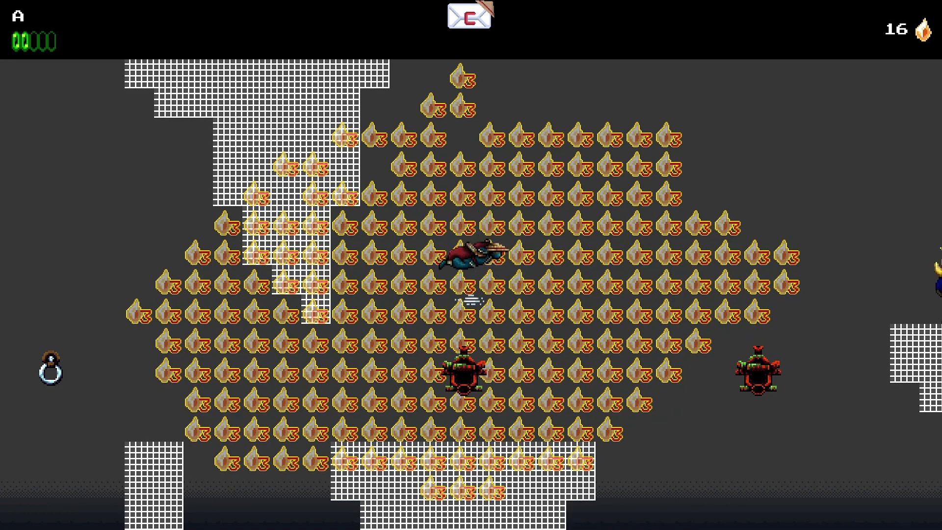
pyautogui.press('x')
pyautogui.press('space')
pyautogui.press('Left')
pyautogui.press('space')
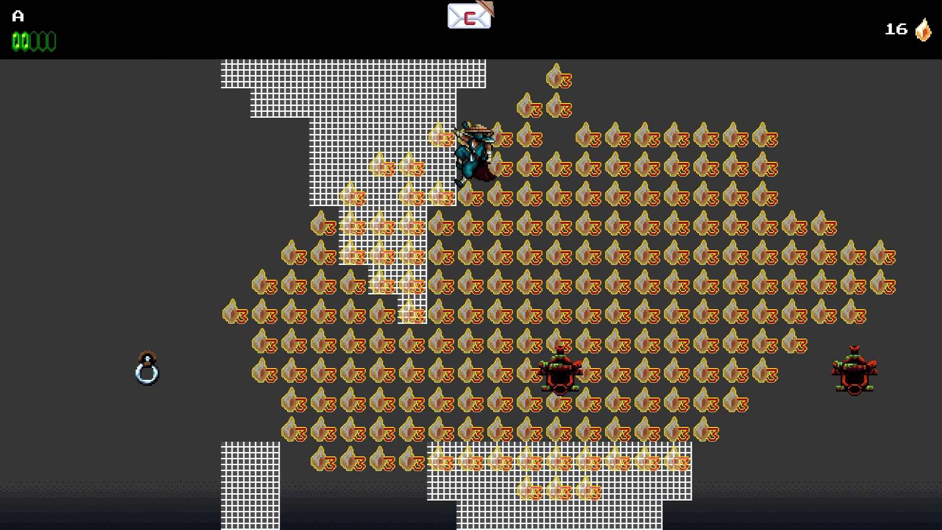